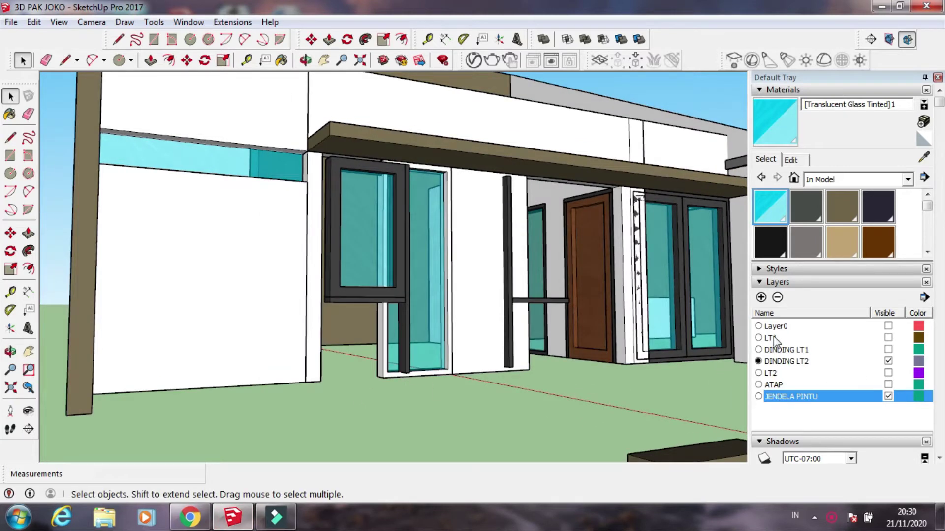
Make LT1 the current layer and hide the JENDELA PINTU and DINDING LT2 layers.
left_click(759, 337)
left_click(888, 396)
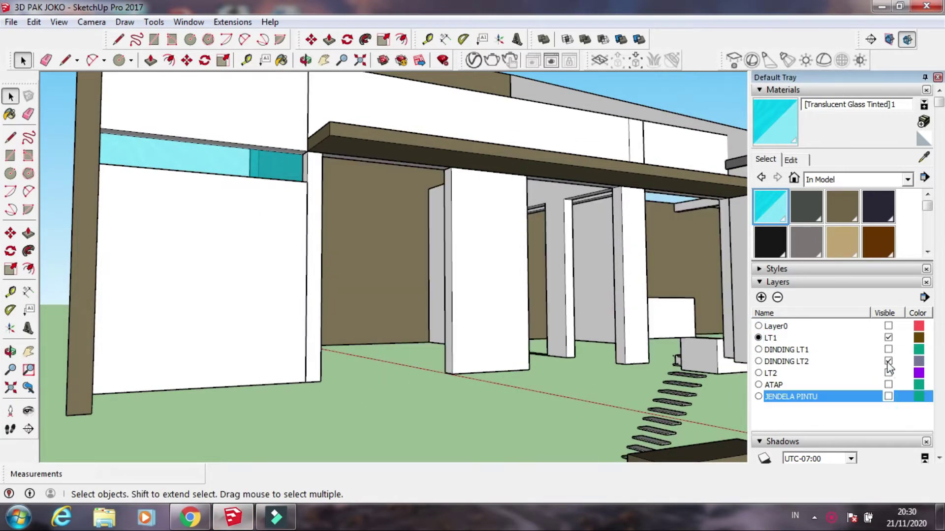
left_click(887, 361)
left_click(828, 338)
mouse_move(660, 348)
middle_mouse_down()
mouse_move(556, 348)
mouse_move(580, 304)
mouse_move(580, 253)
mouse_move(559, 392)
mouse_move(678, 480)
mouse_move(448, 479)
mouse_move(432, 443)
mouse_move(293, 457)
mouse_move(548, 420)
middle_mouse_up()
Turn the DINDING LT1 and DINDING LT2 wall layers back on.
left_click(888, 350)
mouse_move(582, 358)
middle_mouse_down()
mouse_move(654, 415)
mouse_move(718, 385)
mouse_move(709, 374)
middle_mouse_up()
scroll(705, 330, "up", 3)
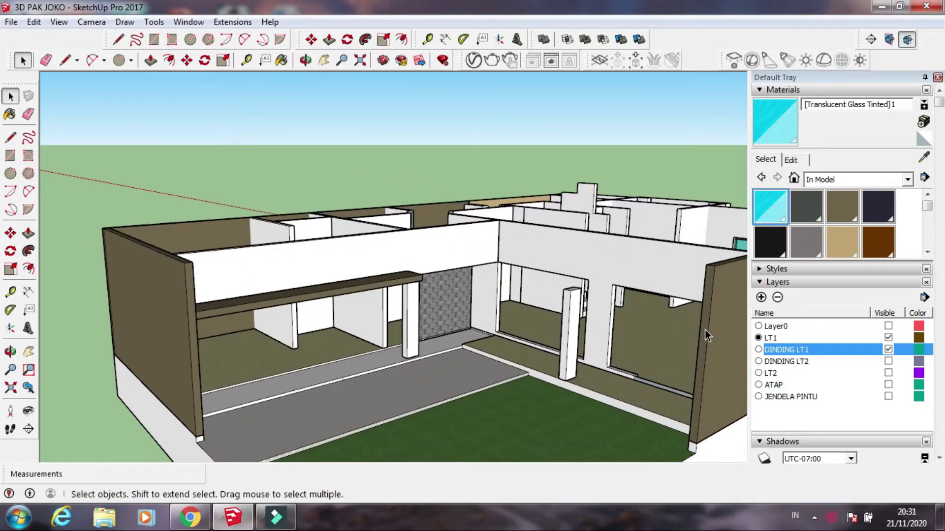
scroll(503, 355, "up", 2)
left_click(888, 361)
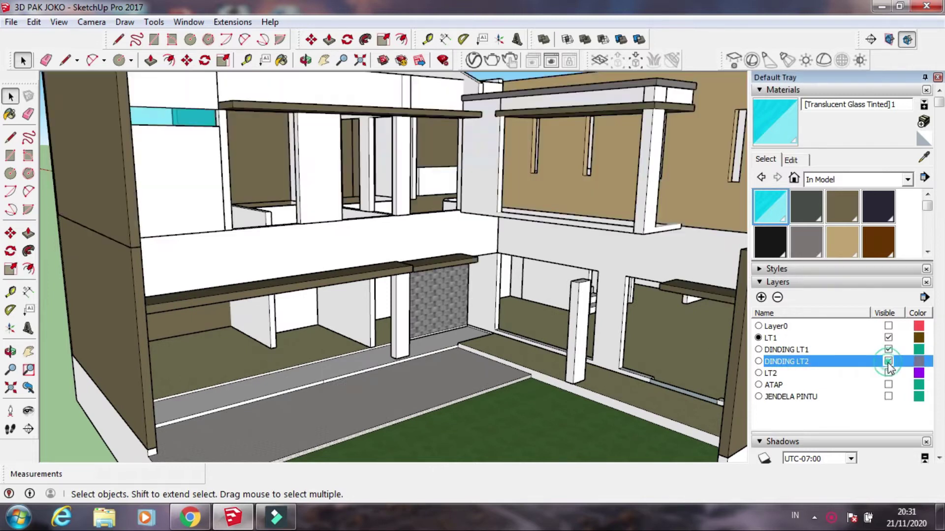
mouse_move(344, 217)
middle_mouse_down()
mouse_move(226, 211)
mouse_move(590, 295)
middle_mouse_up()
Show the JENDELA PINTU layer again and inspect the windows close up.
left_click(888, 397)
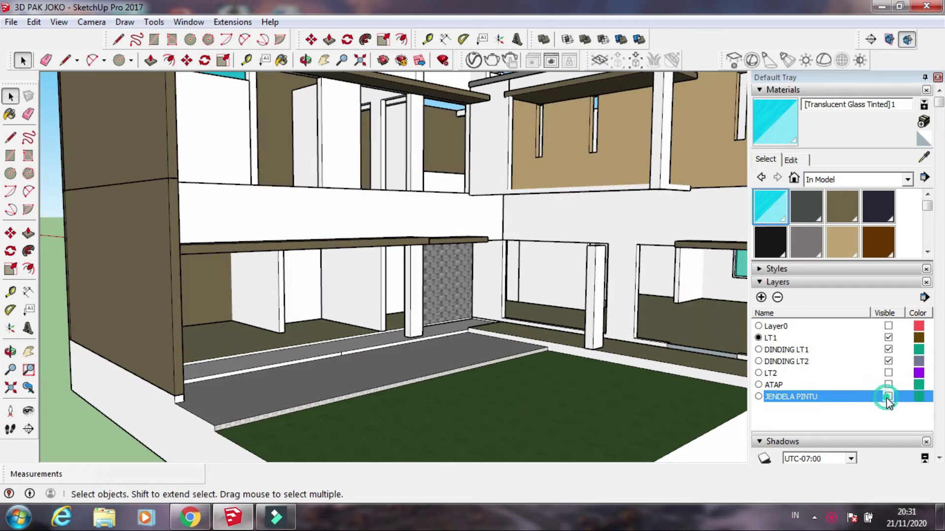
mouse_move(475, 364)
middle_mouse_down()
mouse_move(381, 356)
mouse_move(400, 408)
middle_mouse_up()
scroll(203, 174, "up", 2)
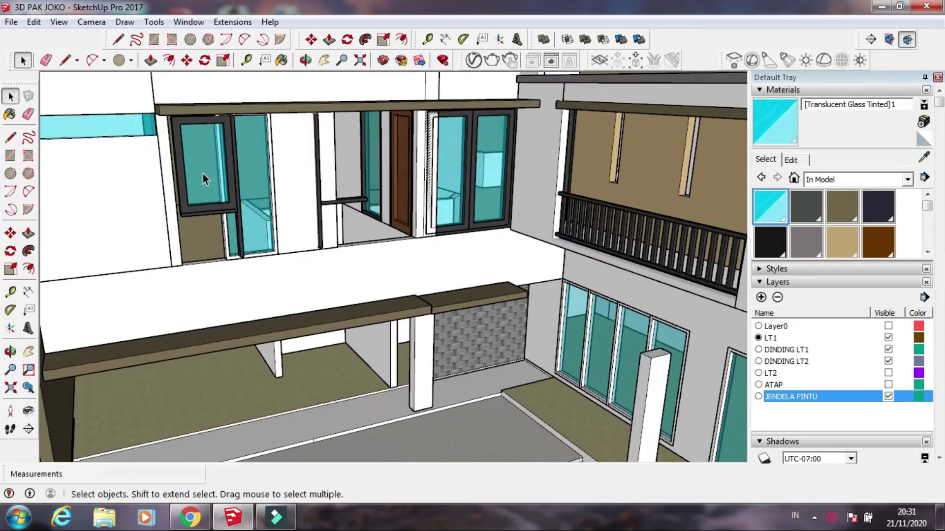
scroll(364, 291, "up", 3)
scroll(286, 211, "down", 3)
scroll(325, 317, "up", 3)
mouse_move(325, 317)
middle_mouse_down()
mouse_move(281, 257)
mouse_move(286, 201)
middle_mouse_up()
scroll(424, 281, "down", 1)
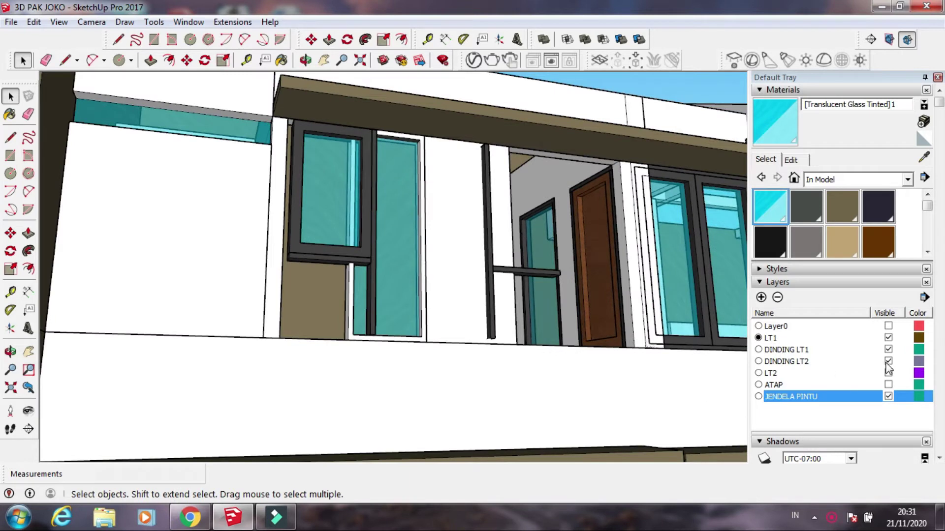
Hide both wall layers, then restore DINDING LT2, leaving DINDING LT1 hidden.
left_click(889, 363)
middle_click_drag(373, 347, 369, 389)
left_click(888, 350)
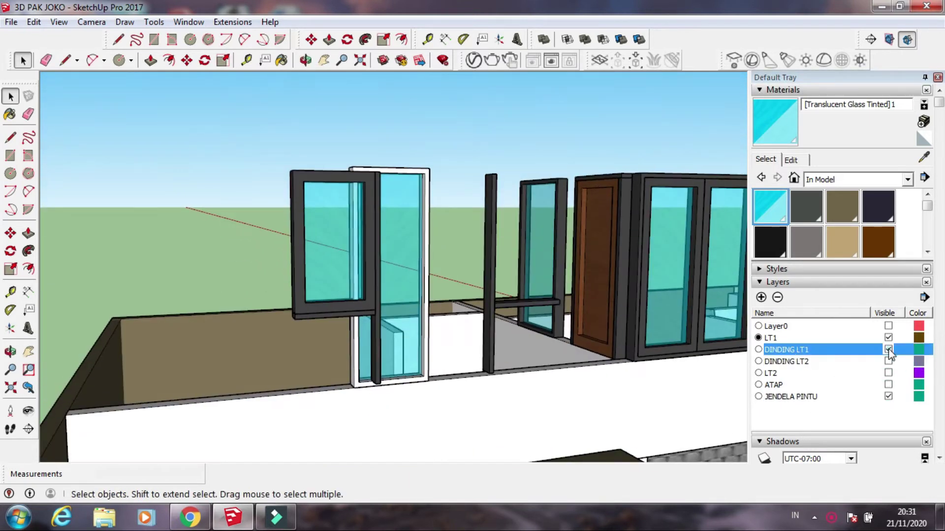
mouse_move(447, 379)
middle_mouse_down()
mouse_move(422, 333)
mouse_move(205, 238)
middle_mouse_up()
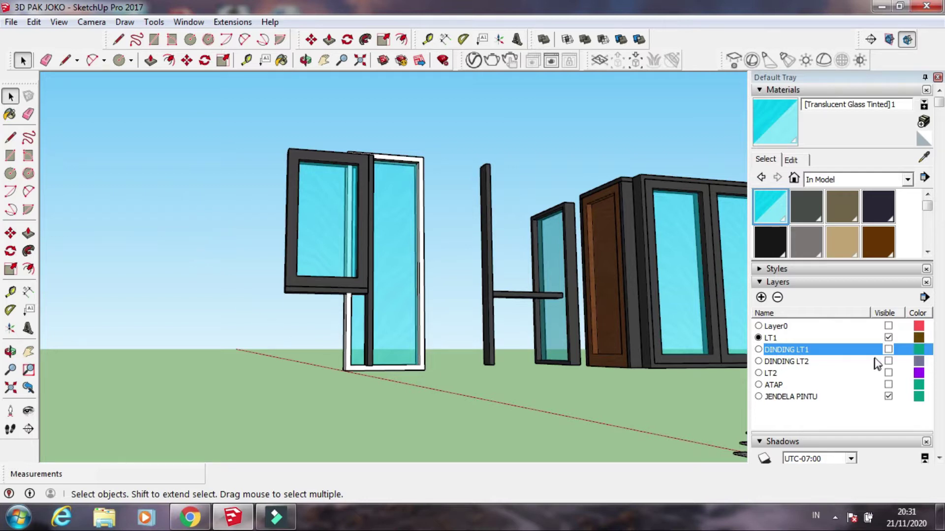
left_click(888, 362)
mouse_move(505, 369)
middle_mouse_down()
mouse_move(426, 375)
mouse_move(470, 305)
middle_mouse_up()
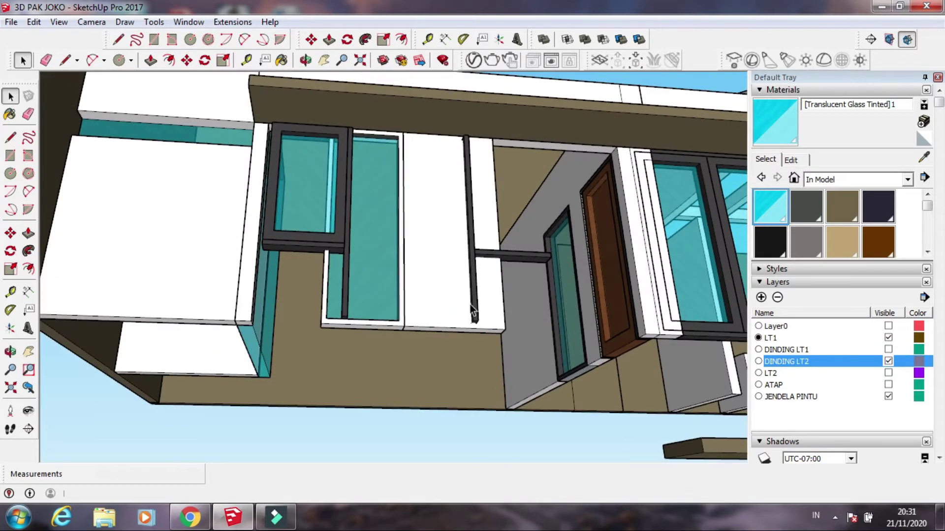
scroll(310, 336, "up", 3)
Start a line at the window frame base, then cancel it.
left_click(118, 39)
left_click(193, 305)
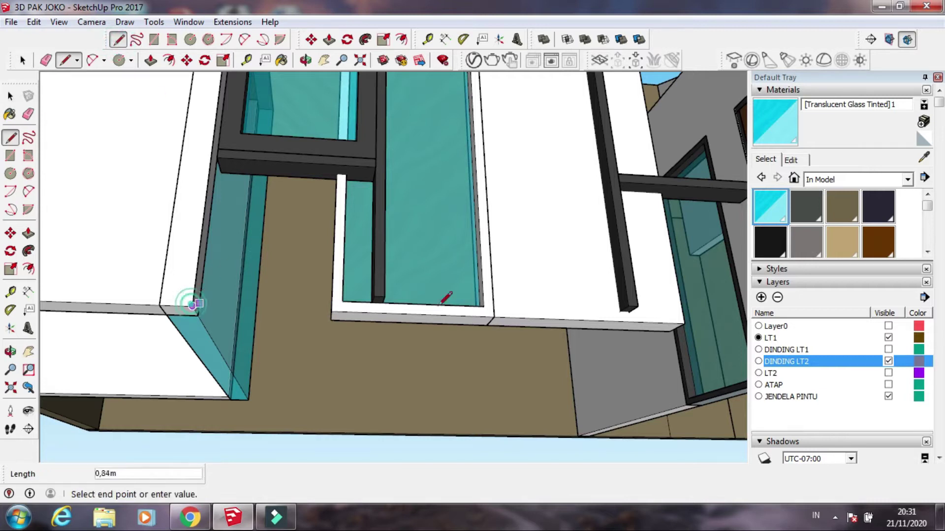
left_click(22, 60)
middle_click_drag(342, 241, 390, 229)
Scale the glass window frame along the red axis to about 0.91.
left_click(153, 22)
left_click(190, 121)
middle_click_drag(298, 173, 353, 129)
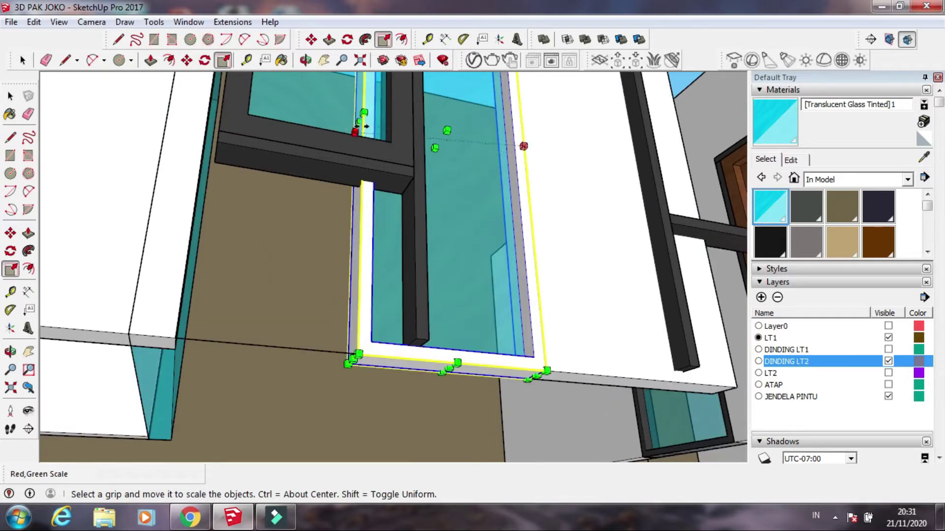
left_click(359, 122)
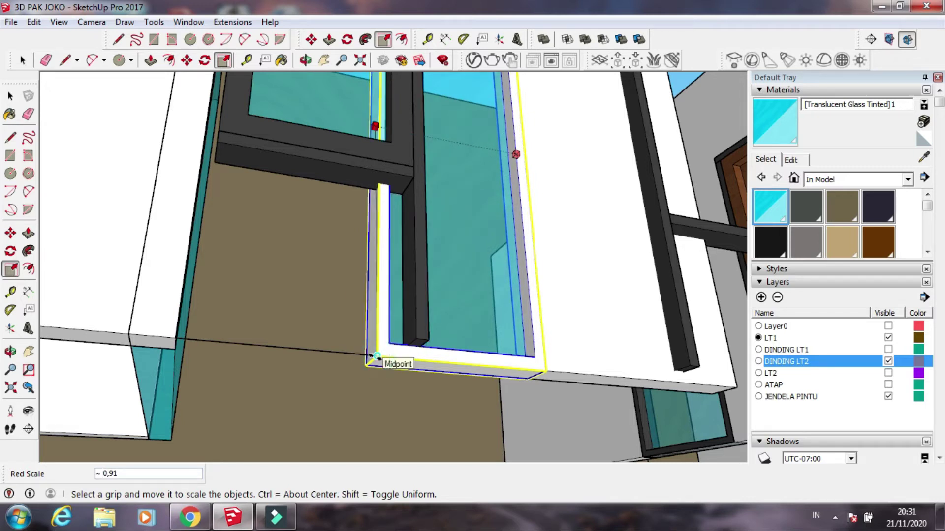
left_click(376, 356)
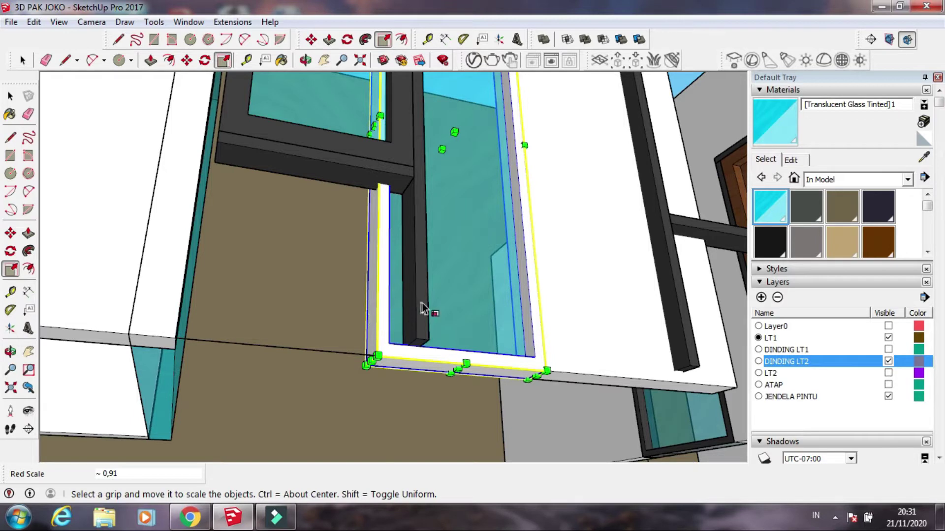
key("space")
mouse_move(382, 302)
middle_mouse_down()
mouse_move(409, 253)
mouse_move(368, 397)
mouse_move(453, 348)
middle_mouse_up()
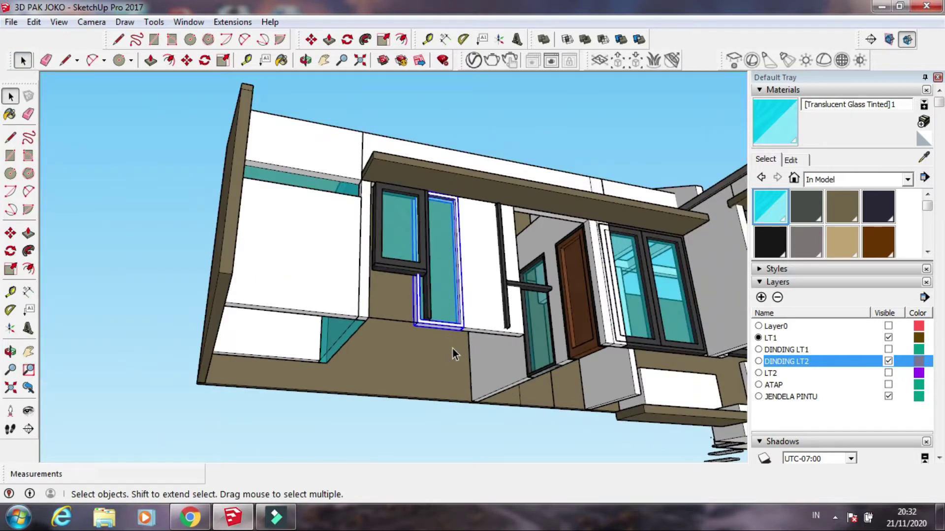
Move the dark vertical post by its base onto the window corner.
scroll(524, 321, "up", 2)
scroll(524, 321, "up", 4)
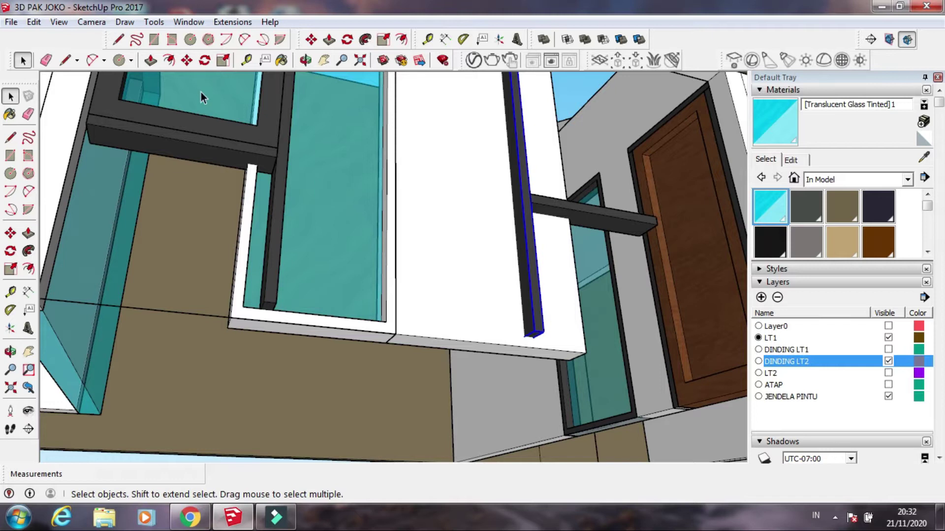
left_click(186, 60)
scroll(550, 348, "up", 1)
scroll(525, 325, "up", 2)
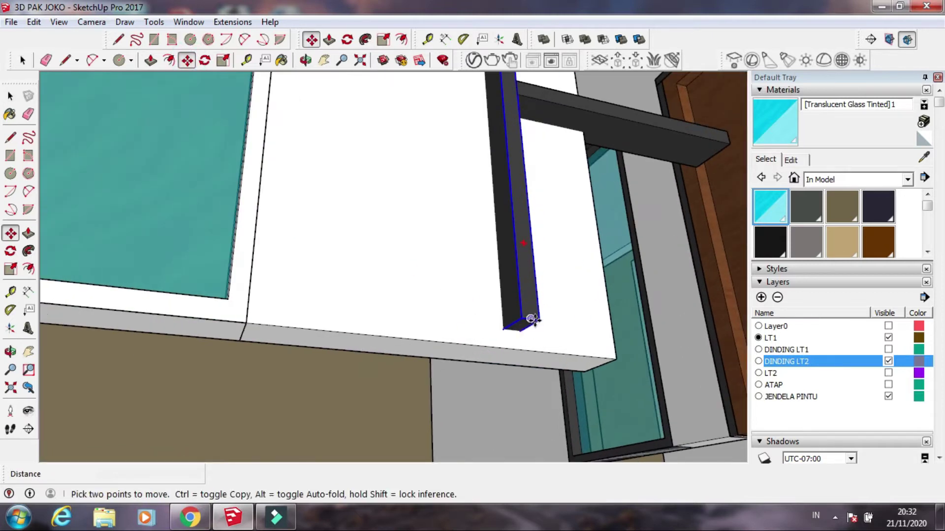
scroll(532, 319, "up", 1)
left_click(529, 319)
scroll(536, 317, "down", 2)
scroll(492, 330, "down", 2)
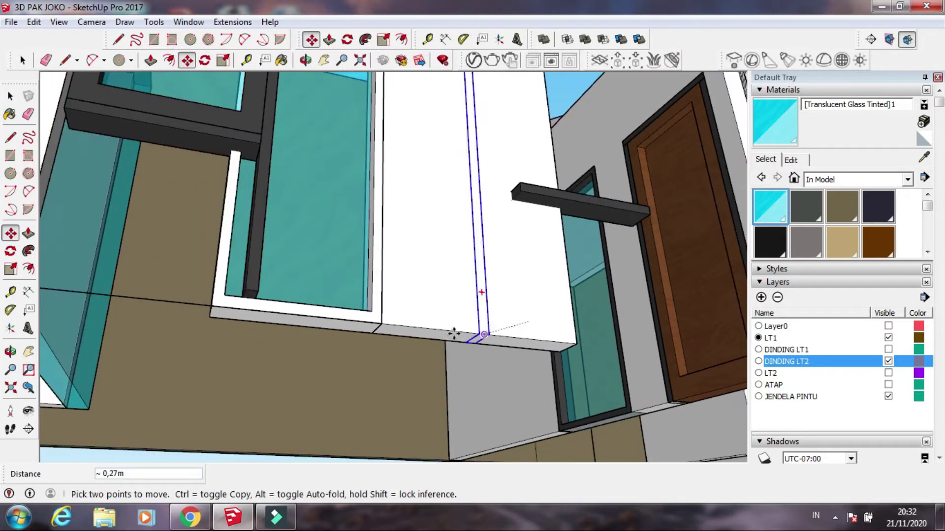
scroll(226, 312, "up", 4)
left_click(194, 303)
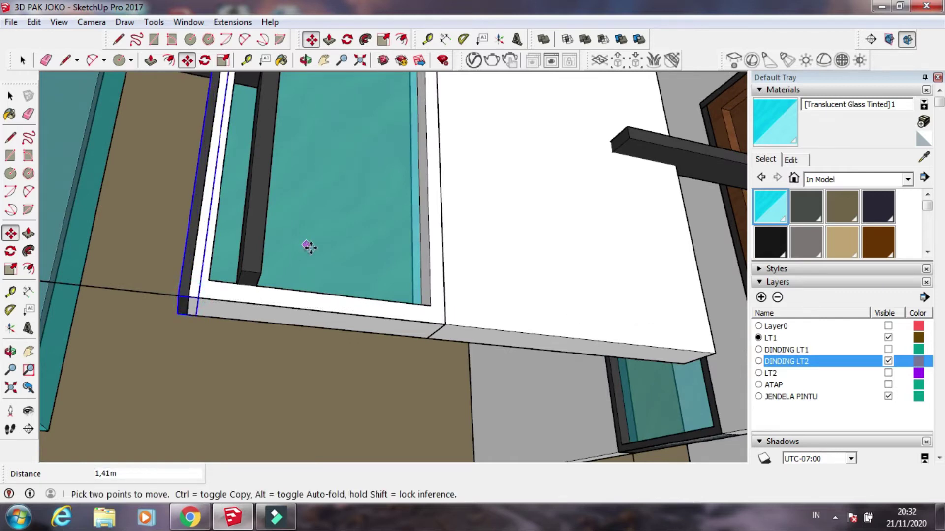
scroll(310, 246, "up", 5)
Stretch the window frame along the red axis to about 1.03.
left_click(22, 60)
scroll(460, 296, "down", 5)
scroll(472, 295, "up", 2)
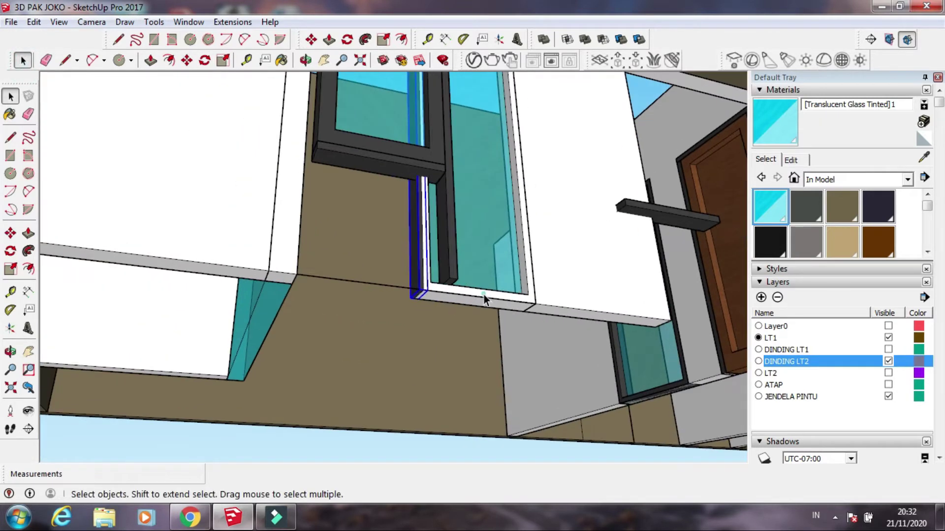
scroll(477, 294, "up", 2)
left_click(153, 22)
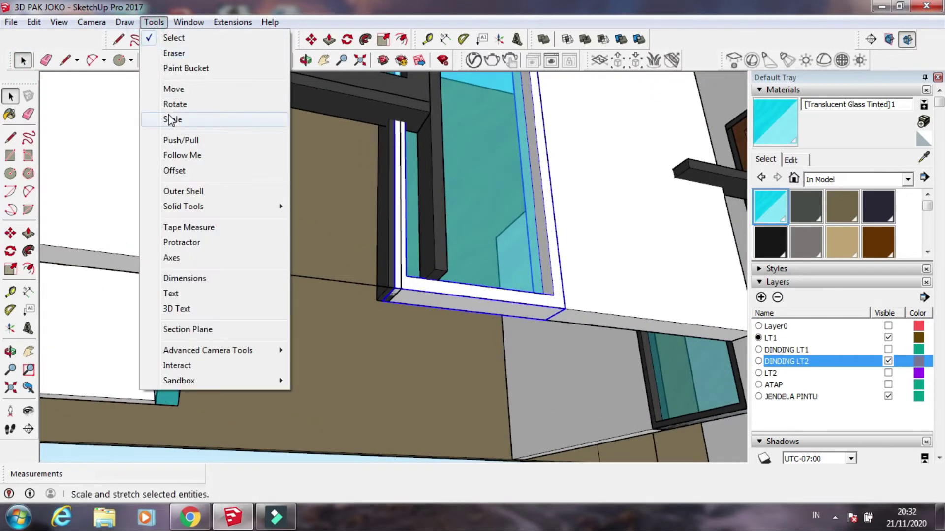
left_click(168, 120)
middle_click_drag(367, 179, 389, 113)
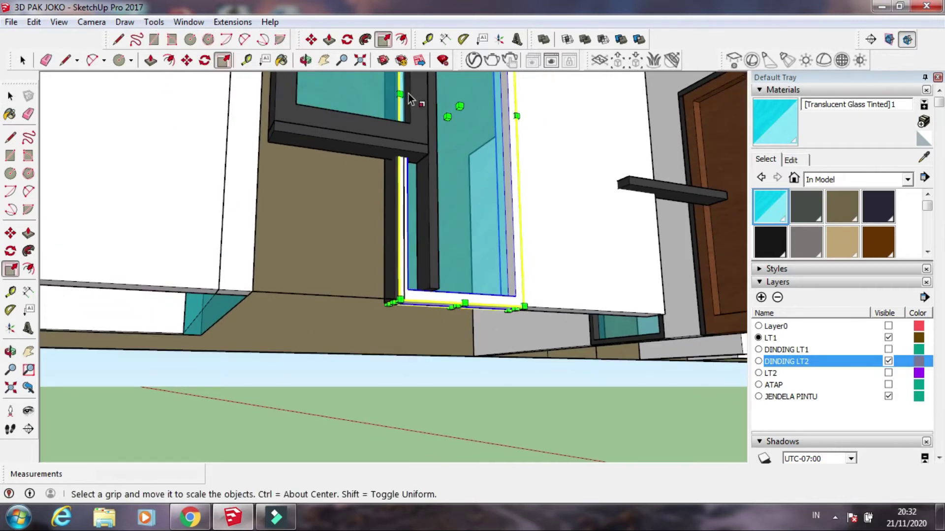
scroll(389, 105, "up", 3)
left_click(393, 109)
scroll(433, 422, "up", 3)
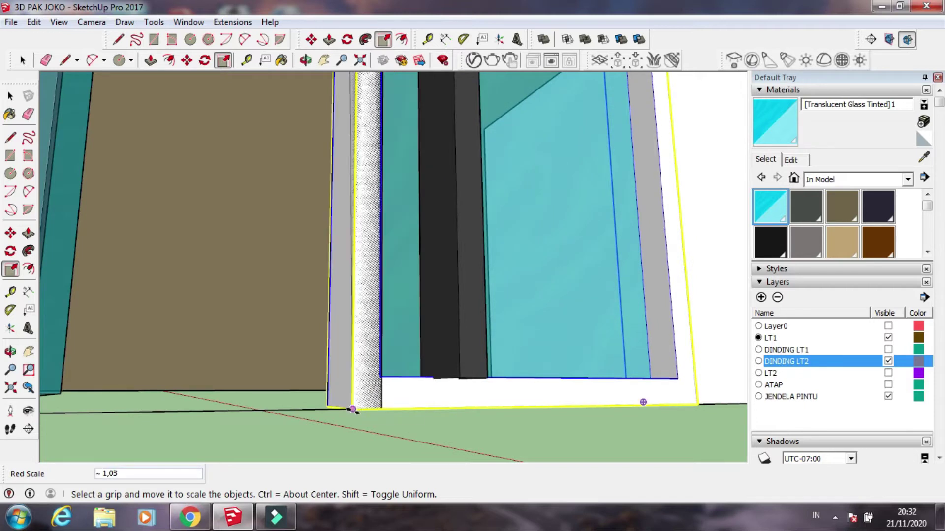
left_click(353, 410)
scroll(363, 294, "down", 3)
scroll(335, 300, "down", 3)
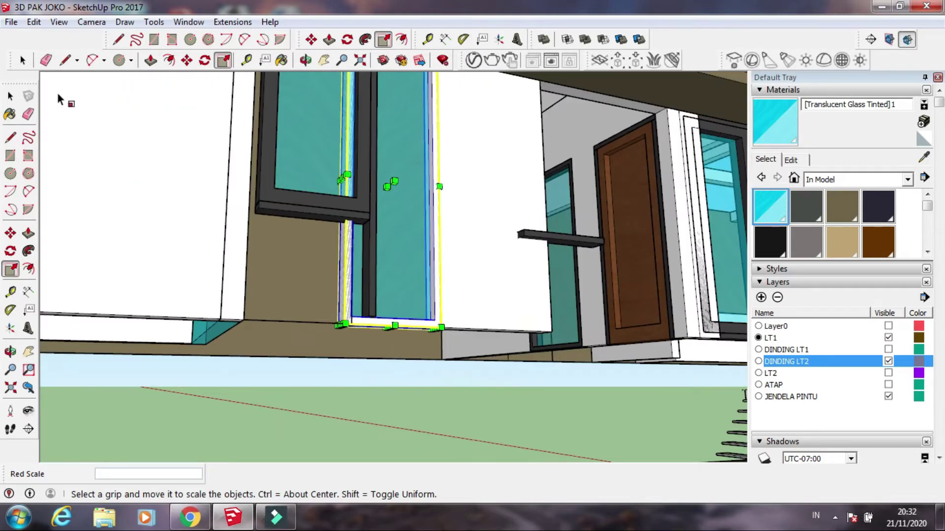
left_click(22, 60)
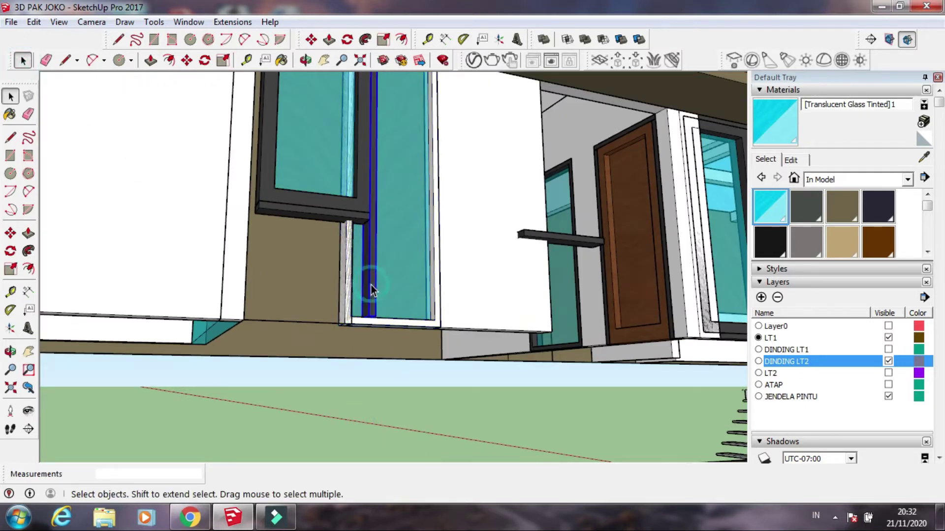
Recess the dark upper window frame's face 0.05 m with Push/Pull.
mouse_move(331, 268)
middle_mouse_down()
mouse_move(288, 296)
mouse_move(353, 183)
mouse_move(386, 173)
middle_mouse_up()
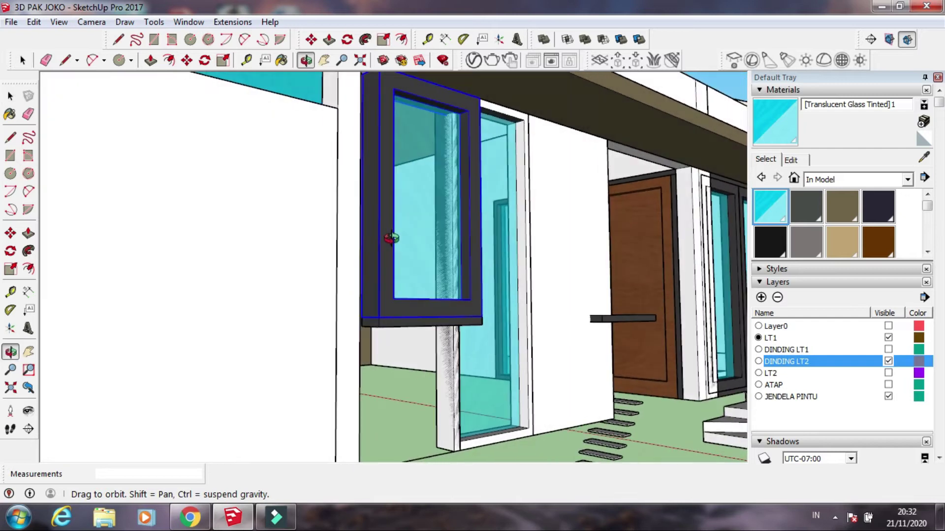
scroll(386, 172, "up", 3)
scroll(386, 186, "up", 3)
middle_click_drag(387, 186, 353, 268)
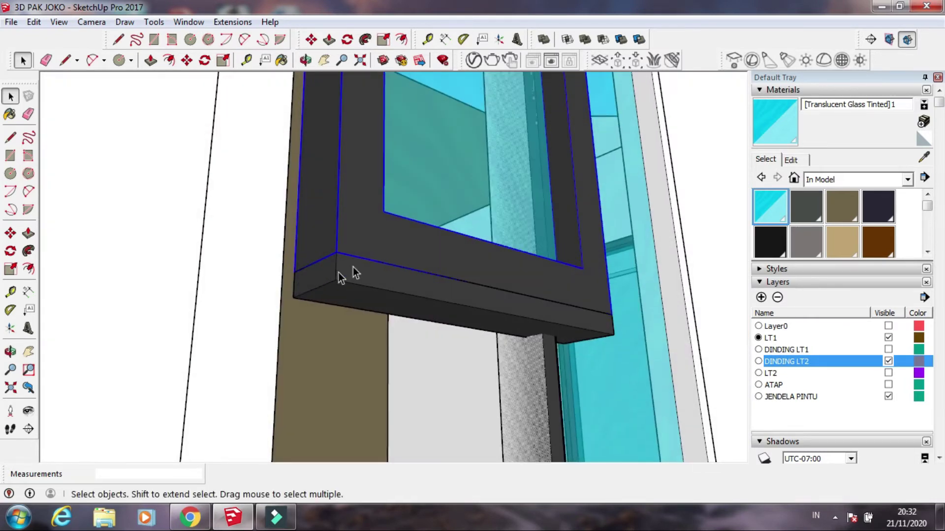
scroll(354, 268, "down", 2)
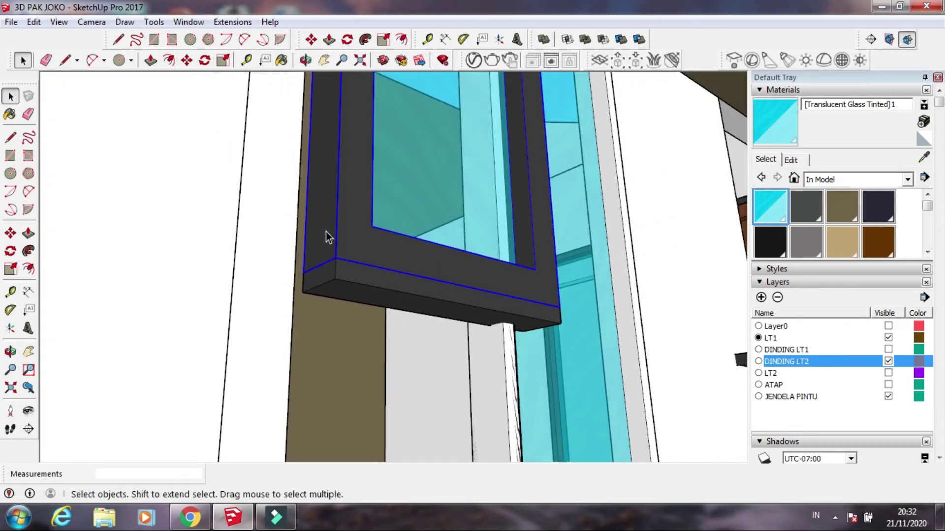
scroll(350, 247, "up", 3)
left_click(151, 60)
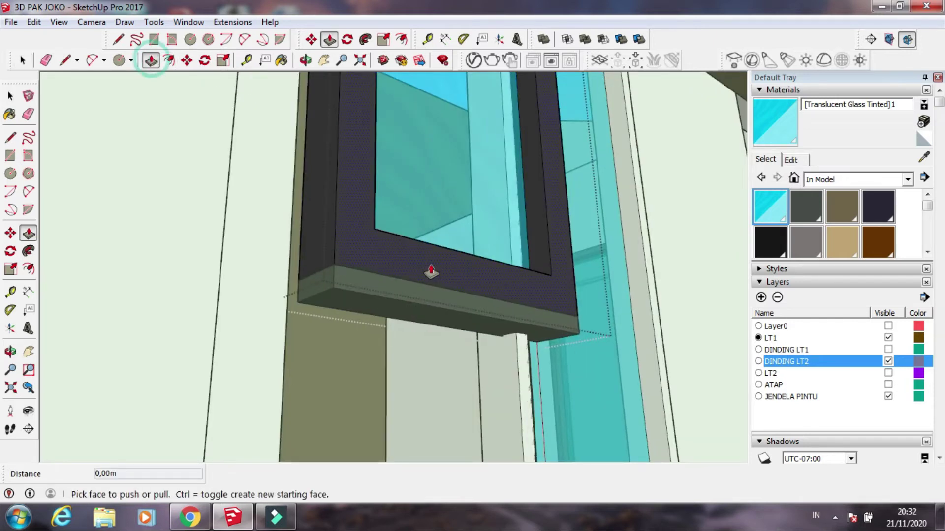
scroll(364, 270, "up", 3)
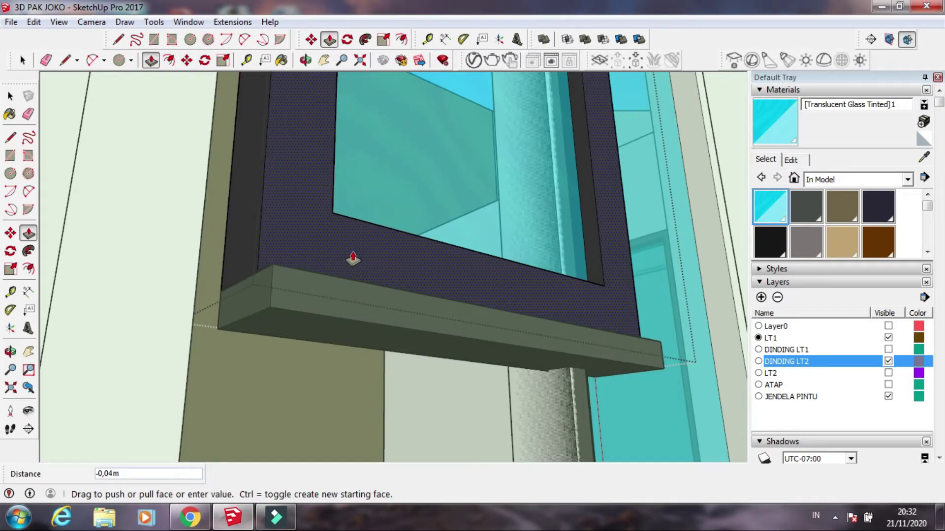
left_click(352, 260)
scroll(361, 261, "down", 3)
scroll(438, 299, "down", 2)
mouse_move(416, 270)
middle_mouse_down()
mouse_move(392, 337)
mouse_move(401, 354)
mouse_move(626, 420)
mouse_move(560, 460)
mouse_move(386, 201)
middle_mouse_up()
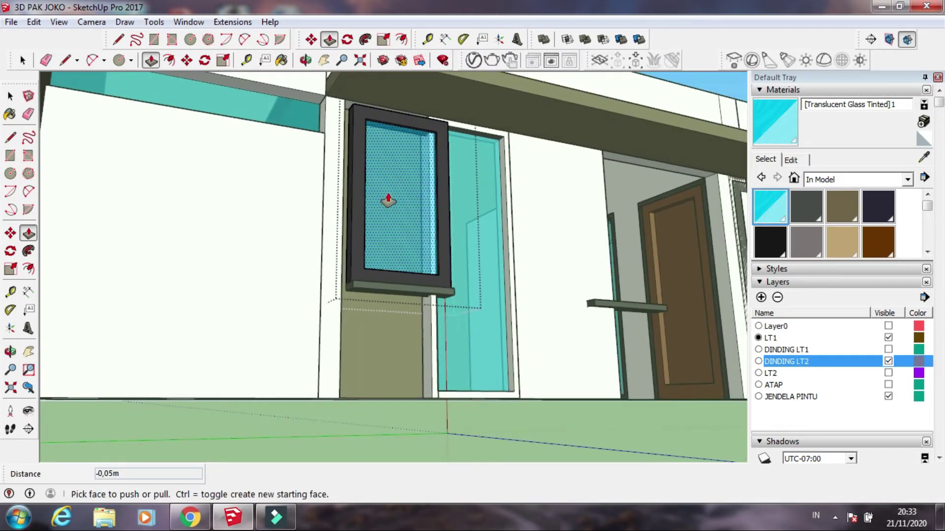
scroll(386, 200, "down", 3)
left_click(27, 61)
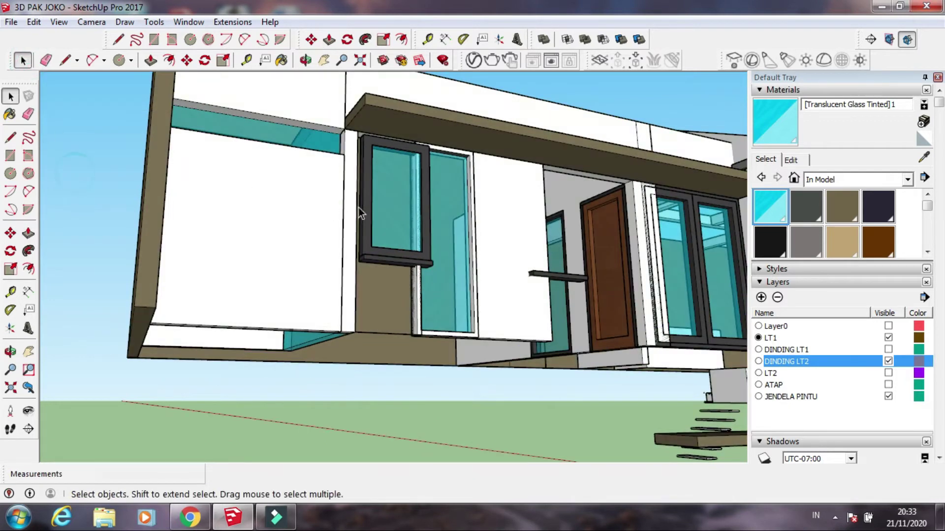
Select the dark window frame together with the sill below it.
scroll(403, 263, "up", 4)
left_click(411, 264)
scroll(374, 221, "down", 3)
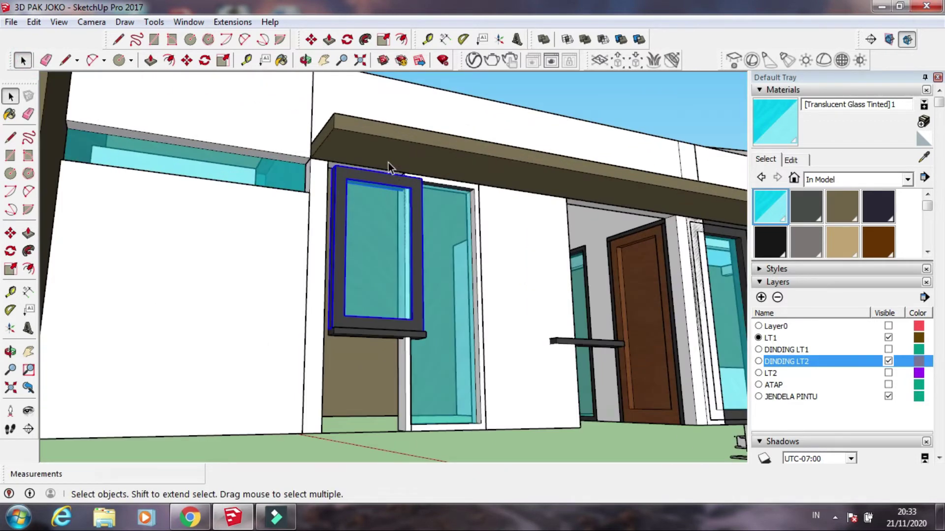
scroll(393, 170, "up", 2)
left_click(187, 60)
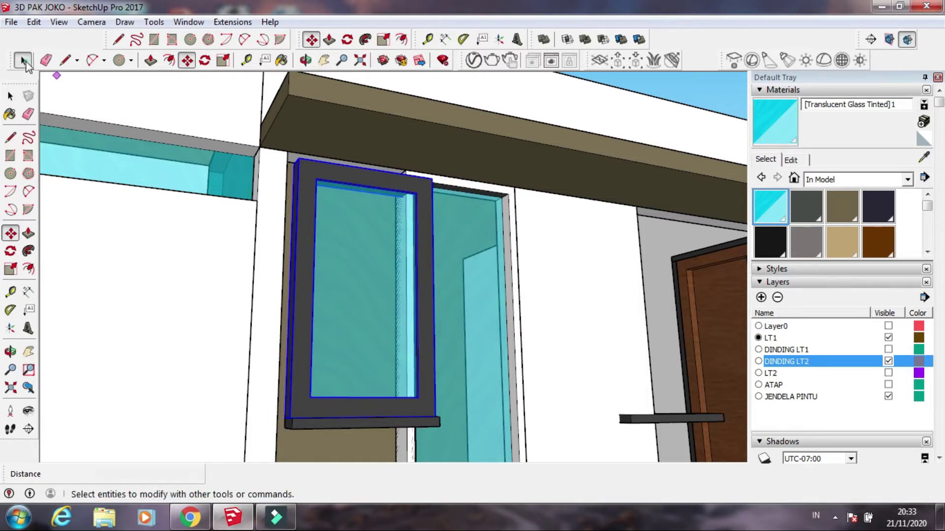
left_click(22, 60)
left_click(335, 424)
left_click(303, 351, "shift")
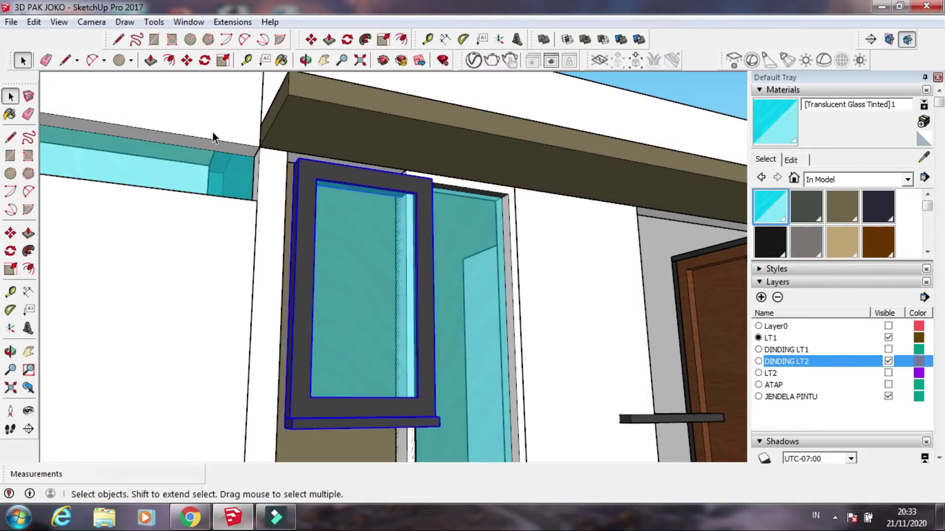
Move the window frame and sill against the wall corner.
left_click(186, 60)
left_click(299, 159)
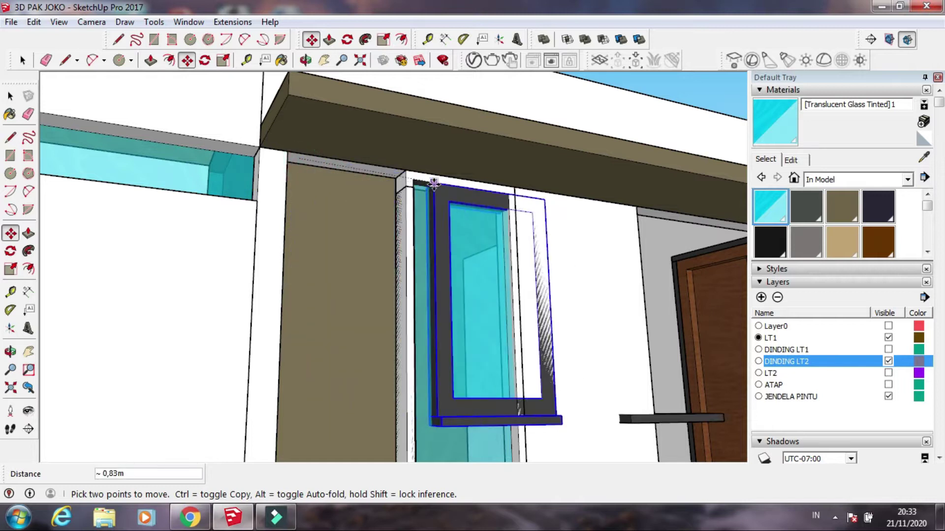
middle_click_drag(442, 305, 435, 317)
scroll(435, 318, "up", 3)
middle_click_drag(430, 285, 422, 264)
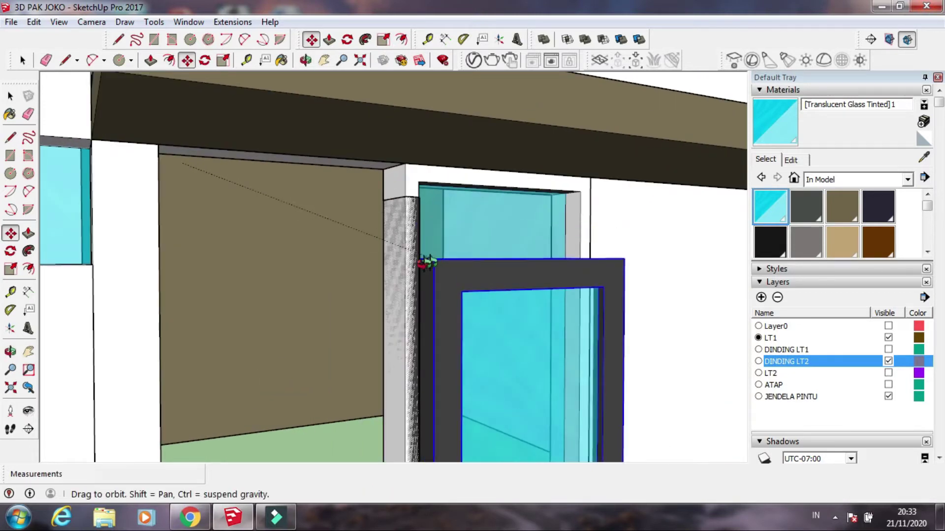
scroll(422, 222, "up", 2)
left_click(418, 178)
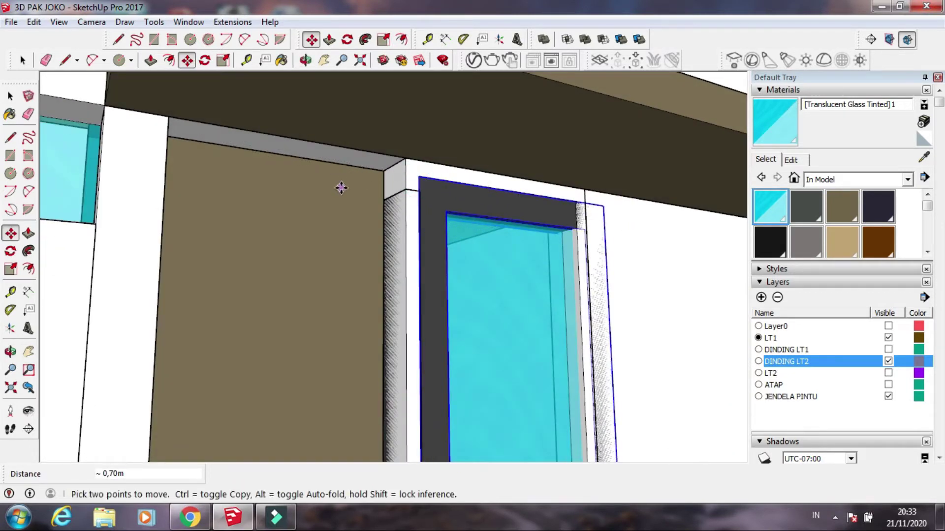
scroll(443, 192, "down", 3)
scroll(450, 192, "up", 2)
left_click(452, 193)
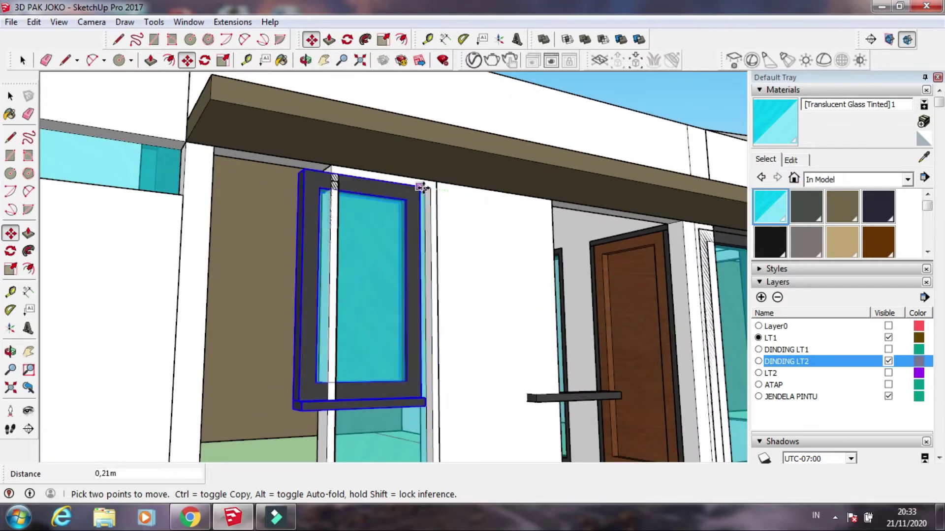
left_click(30, 59)
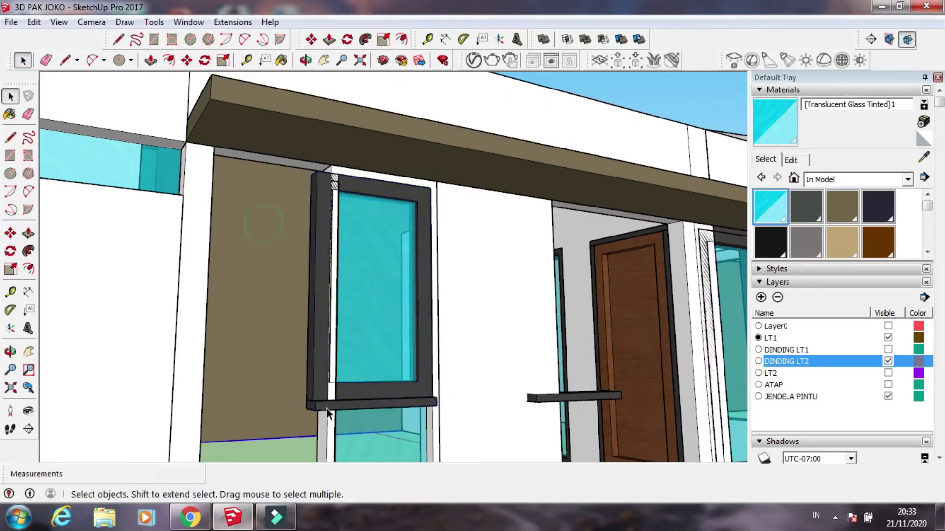
Narrow the window frame from its left side along green to roughly 0.83.
middle_click_drag(329, 415, 359, 326)
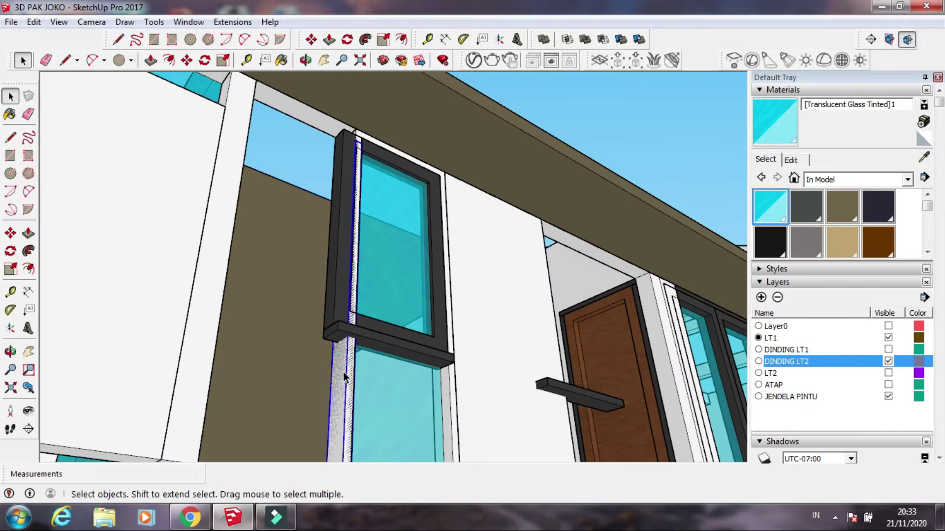
scroll(344, 377, "down", 3)
scroll(340, 344, "up", 3)
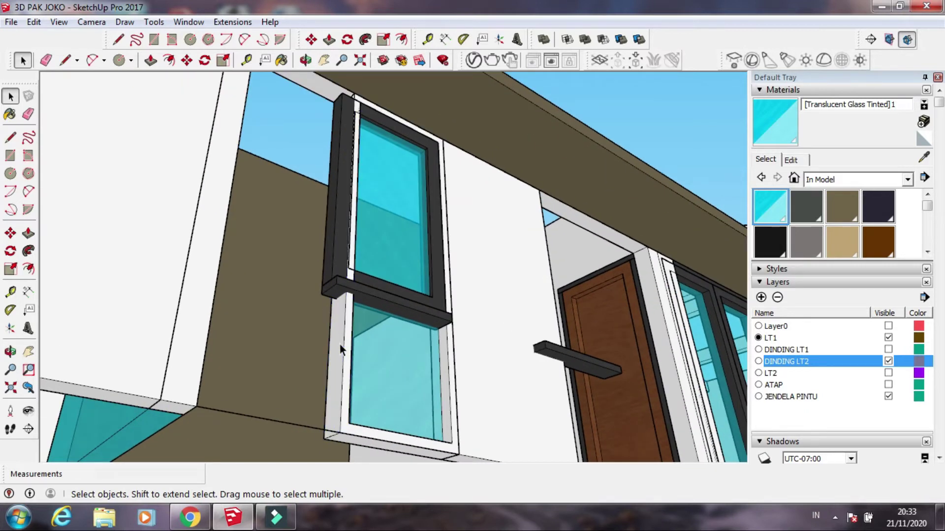
middle_click_drag(340, 348, 321, 386)
scroll(337, 202, "up", 2)
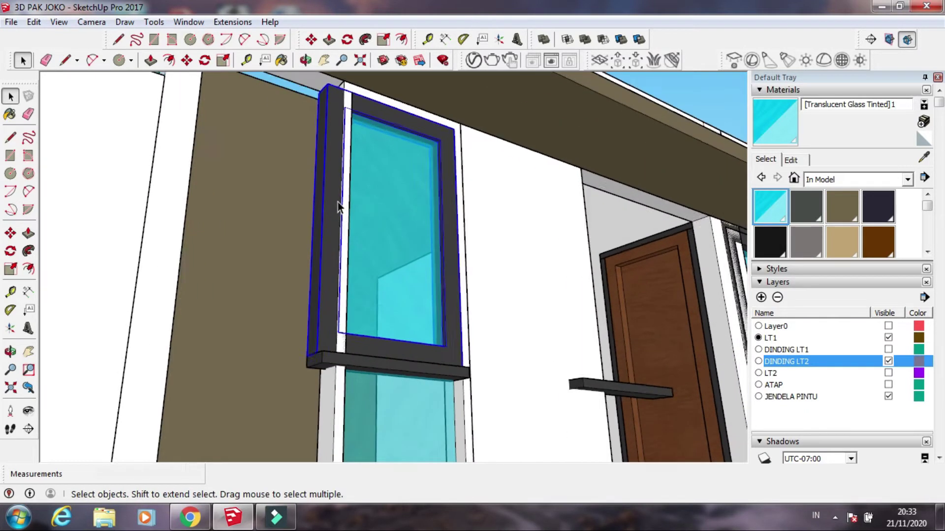
left_click(160, 24)
left_click(170, 118)
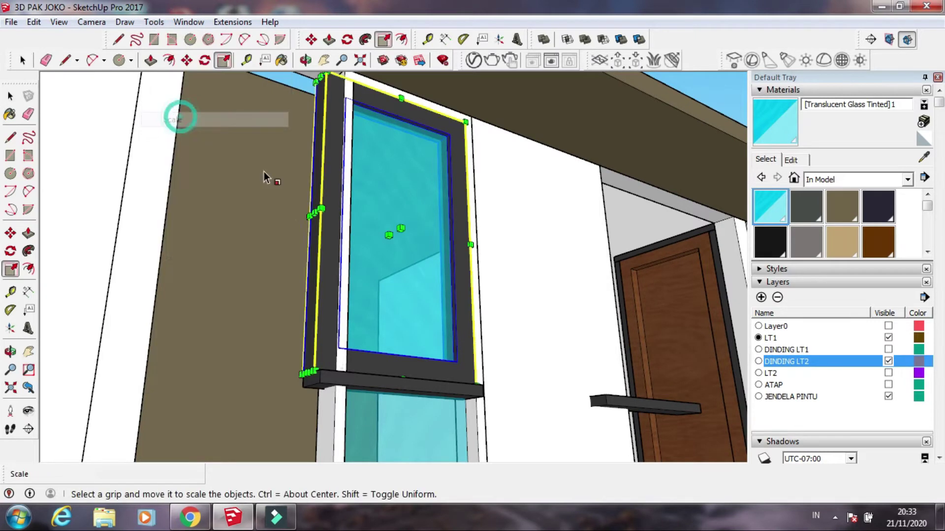
left_click_drag(315, 214, 346, 347)
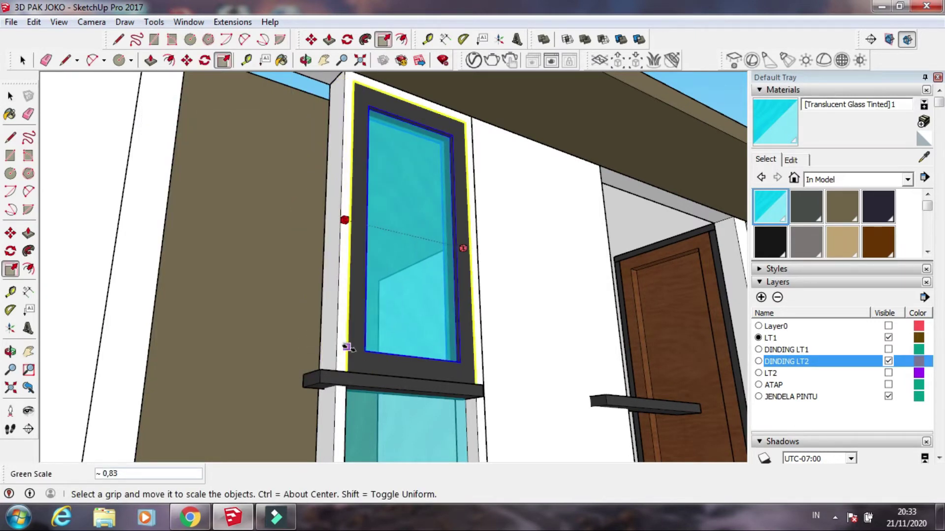
mouse_move(392, 384)
middle_mouse_down()
mouse_move(371, 295)
mouse_move(375, 353)
middle_mouse_up()
scroll(356, 311, "up", 2)
scroll(375, 352, "up", 2)
left_click(22, 60)
middle_click_drag(245, 288, 500, 232)
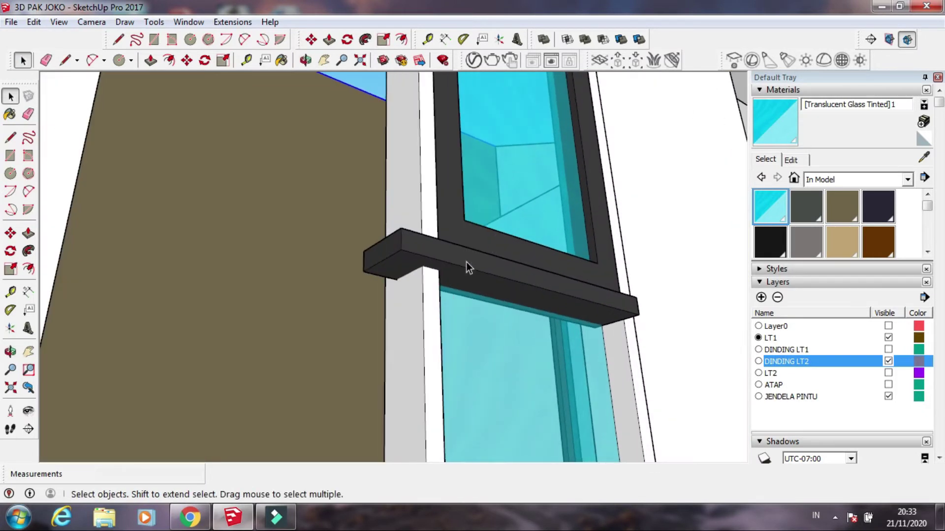
Move the sill 0,05m and shorten it along red to match the frame.
left_click(187, 60)
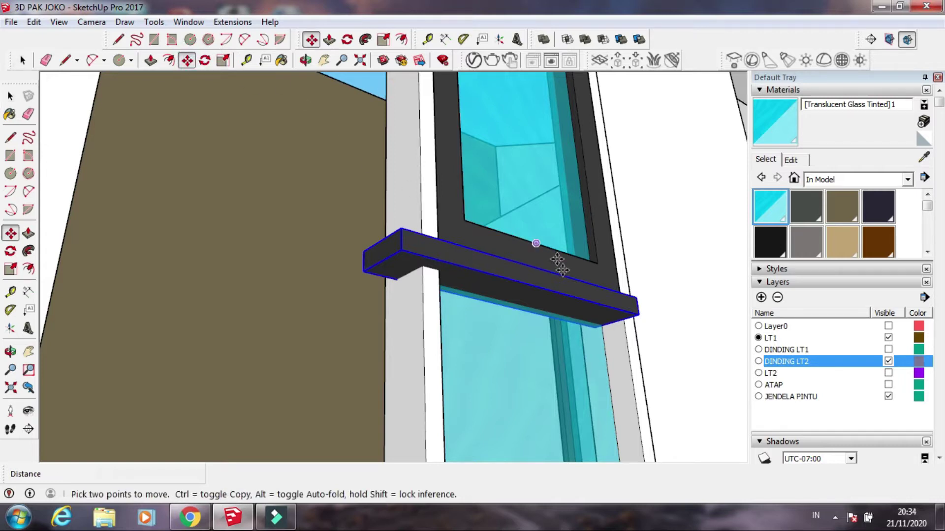
scroll(610, 303, "up", 2)
left_click(653, 322)
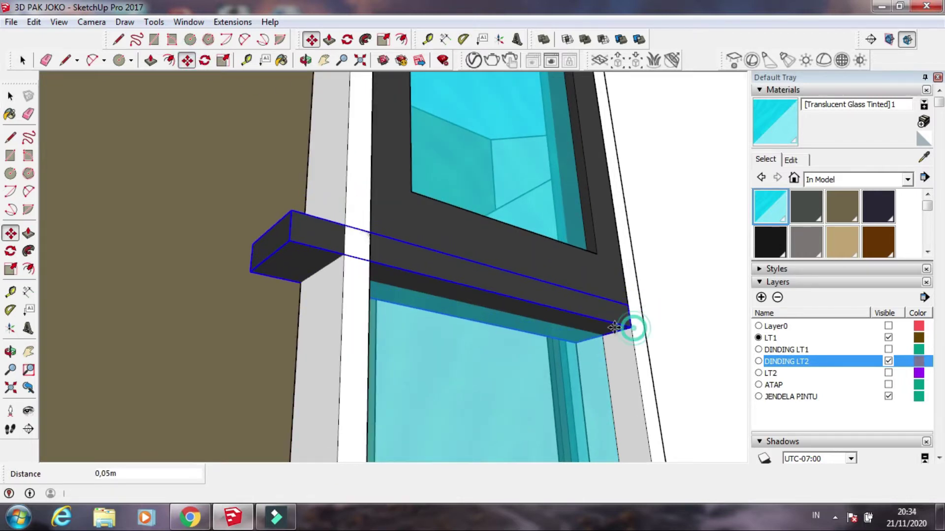
left_click(154, 22)
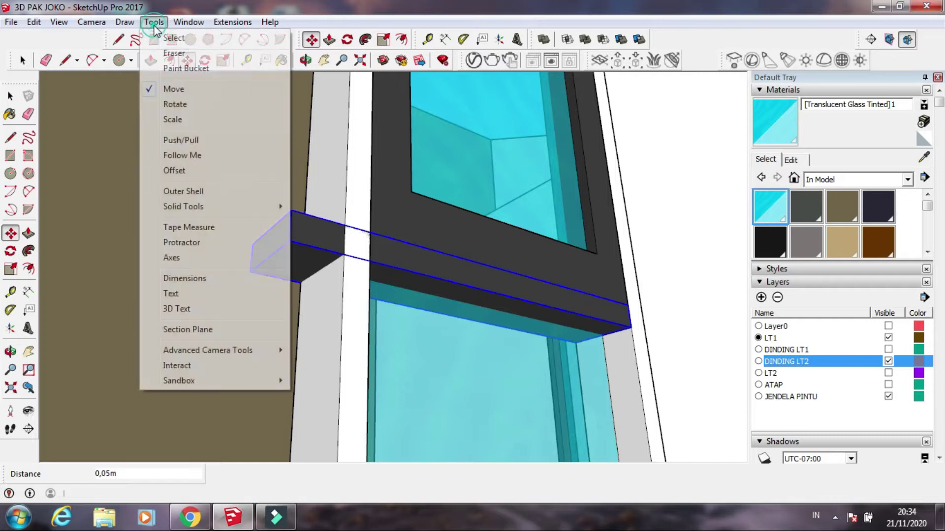
left_click(265, 119)
mouse_move(268, 241)
left_mouse_down()
mouse_move(373, 262)
mouse_move(370, 234)
left_mouse_up()
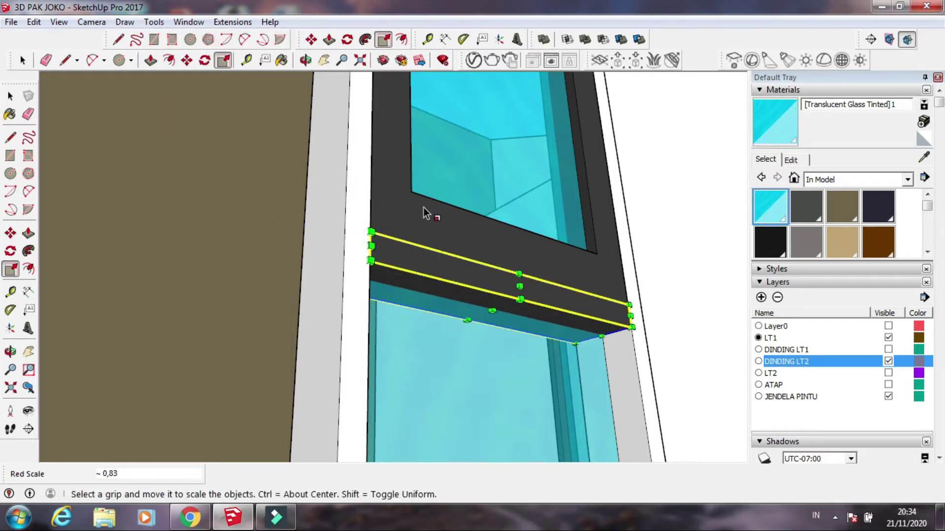
middle_click_drag(432, 210, 374, 258)
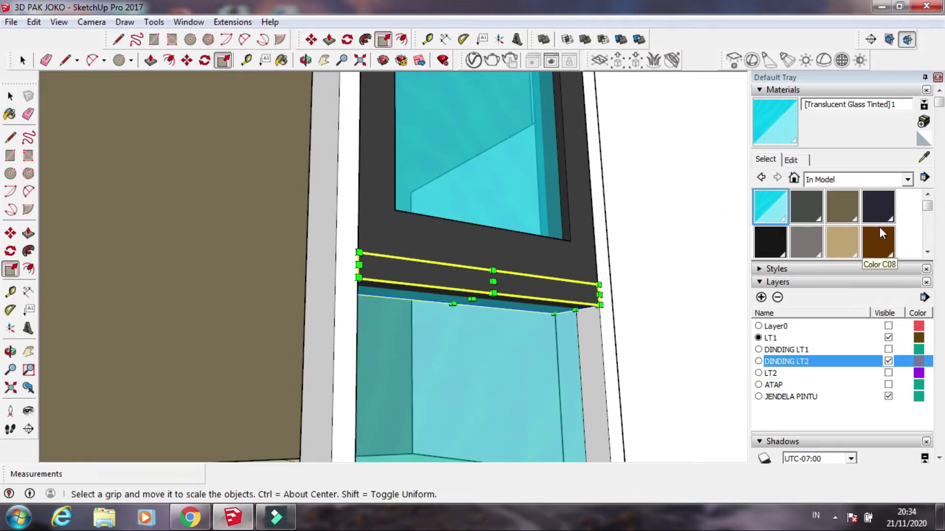
scroll(836, 221, "down", 3)
Paint the sill and window frame with the white Color M00 material.
left_click(770, 230)
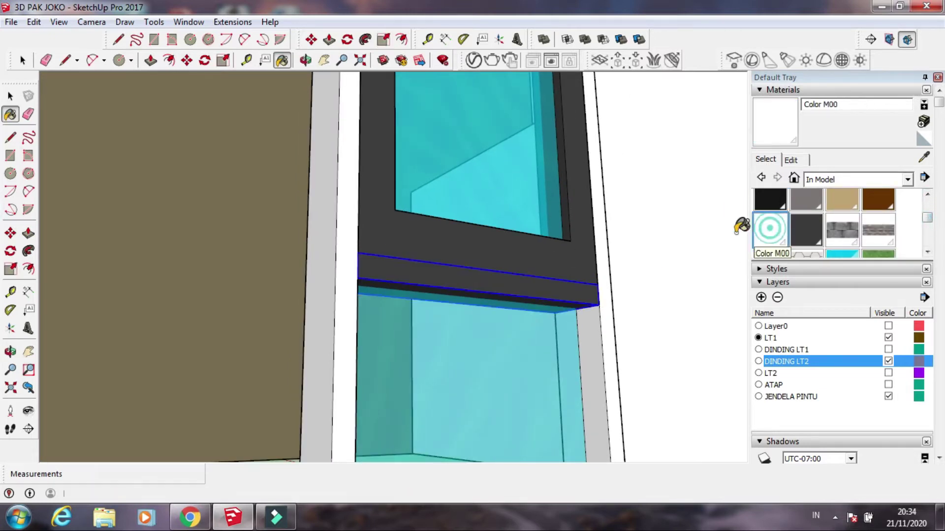
left_click(442, 277)
left_click(413, 238)
mouse_move(413, 239)
middle_mouse_down()
mouse_move(191, 328)
mouse_move(354, 282)
middle_mouse_up()
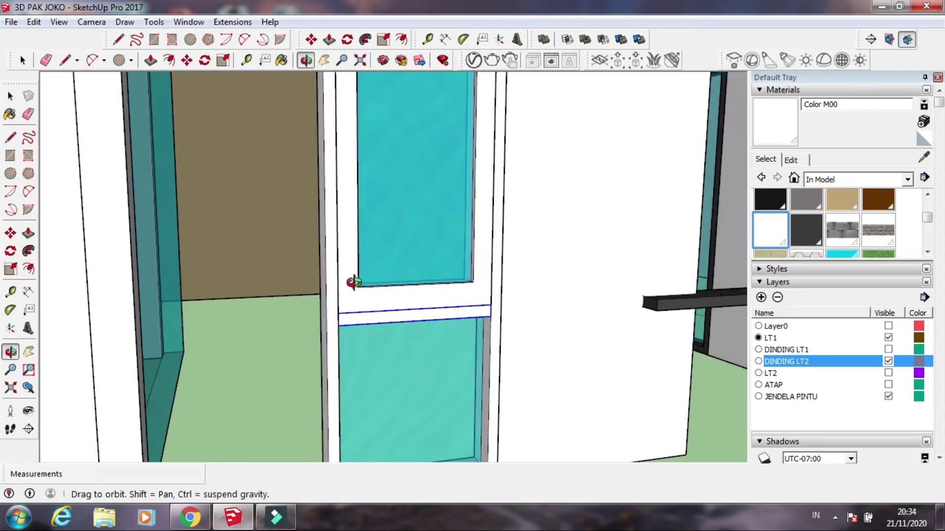
scroll(375, 259, "down", 5)
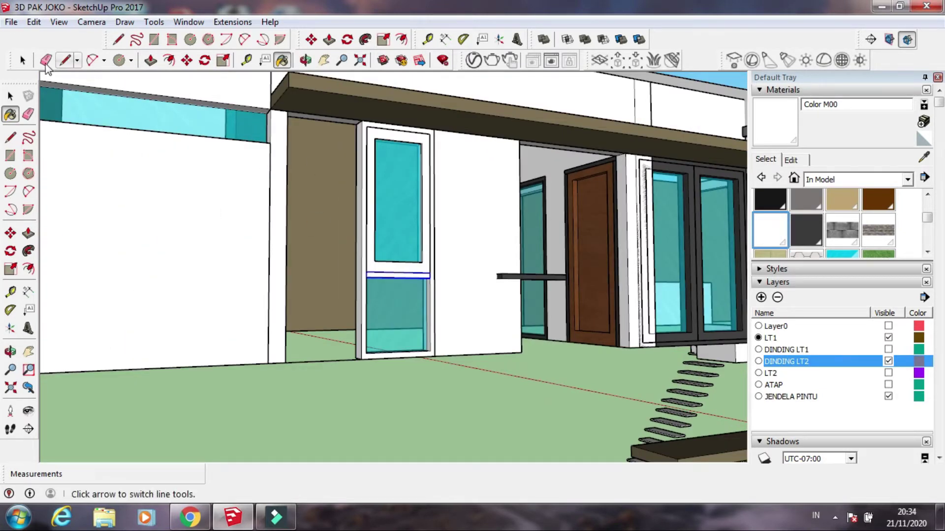
Hide the DINDING LT2 wall layer to expose the white window.
key("space")
left_click(431, 399)
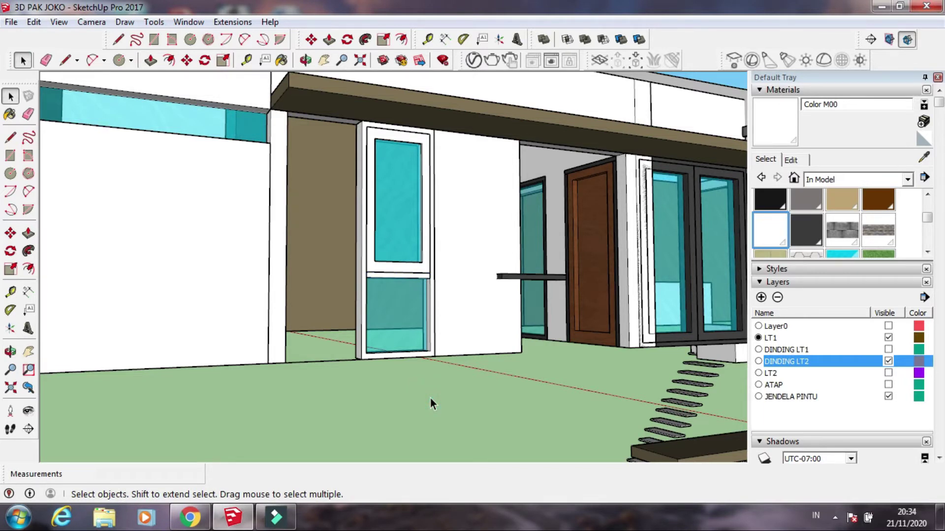
mouse_move(430, 397)
middle_mouse_down()
mouse_move(383, 255)
mouse_move(375, 379)
middle_mouse_up()
left_click(385, 288)
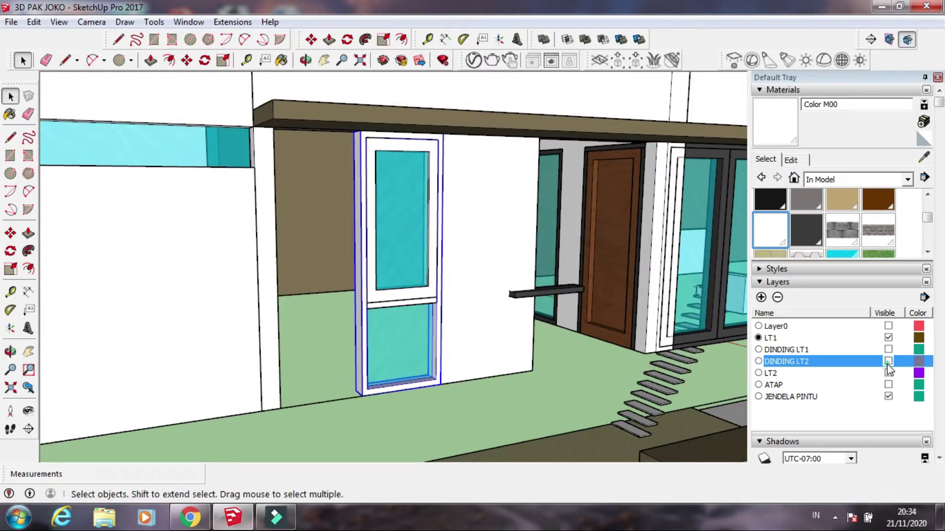
left_click(888, 362)
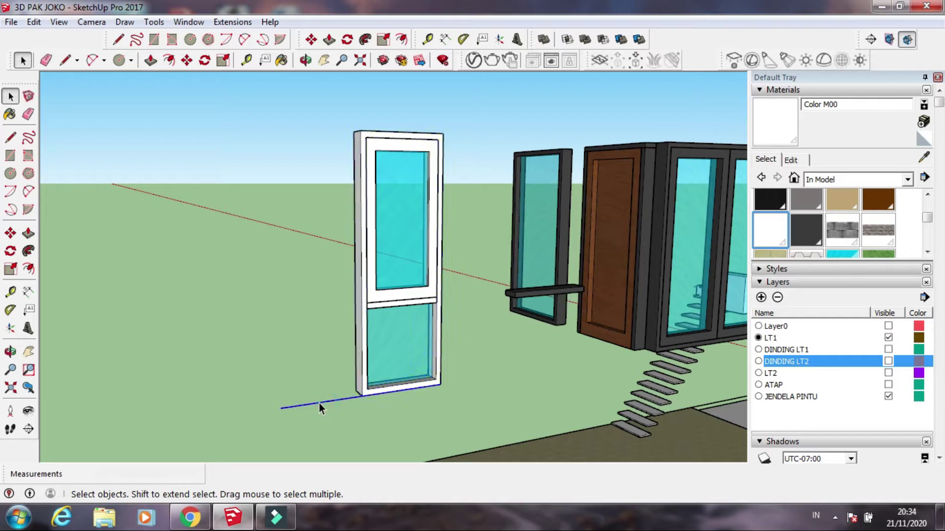
Group all parts of the white window unit together.
left_click_drag(461, 406, 361, 151)
left_click_drag(330, 105, 330, 105)
right_click(390, 199)
left_click(436, 338)
Copy the grouped window and paste a duplicate into the scene.
left_click(434, 386)
middle_click_drag(414, 384, 398, 405)
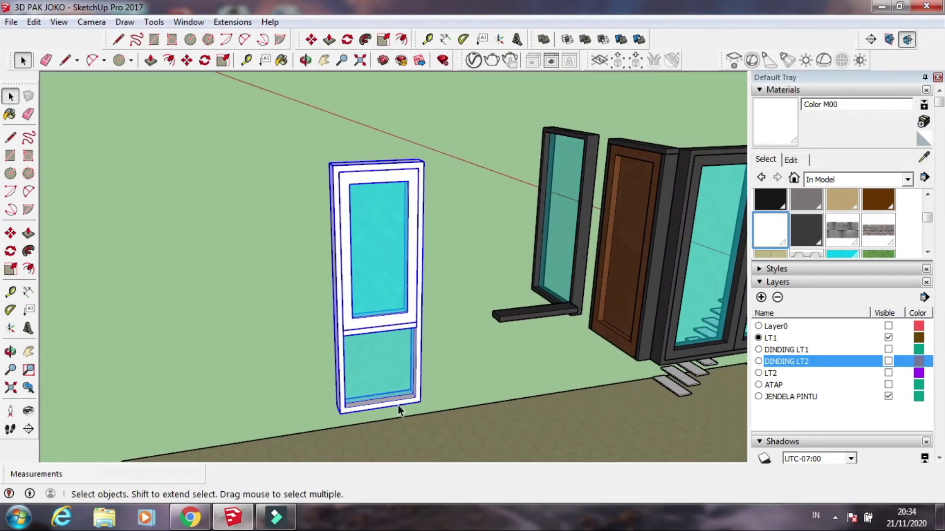
key("ctrl+c")
key("ctrl+v")
left_click(338, 413)
scroll(334, 167, "up", 2)
scroll(334, 170, "up", 2)
scroll(337, 173, "up", 1)
Move the window copy flush against the original to form a double window.
left_click(310, 172)
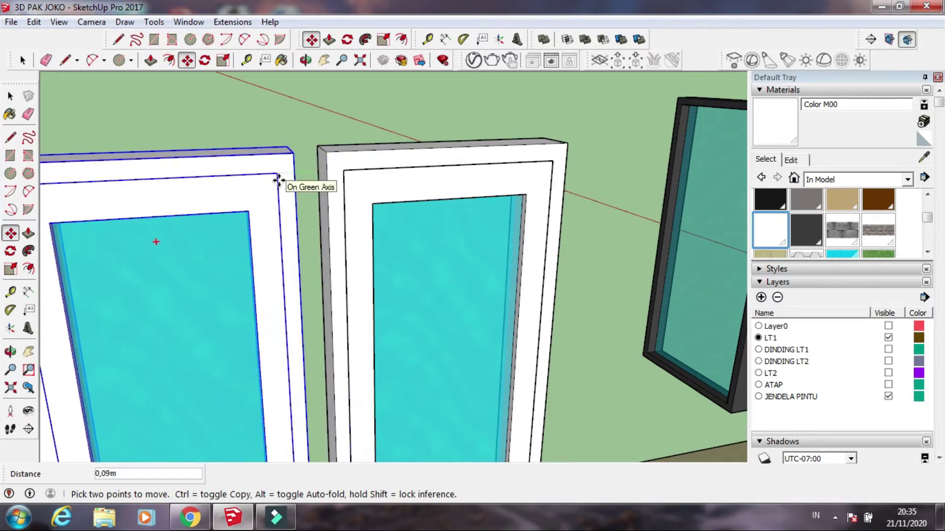
scroll(314, 174, "up", 1)
scroll(315, 172, "down", 1)
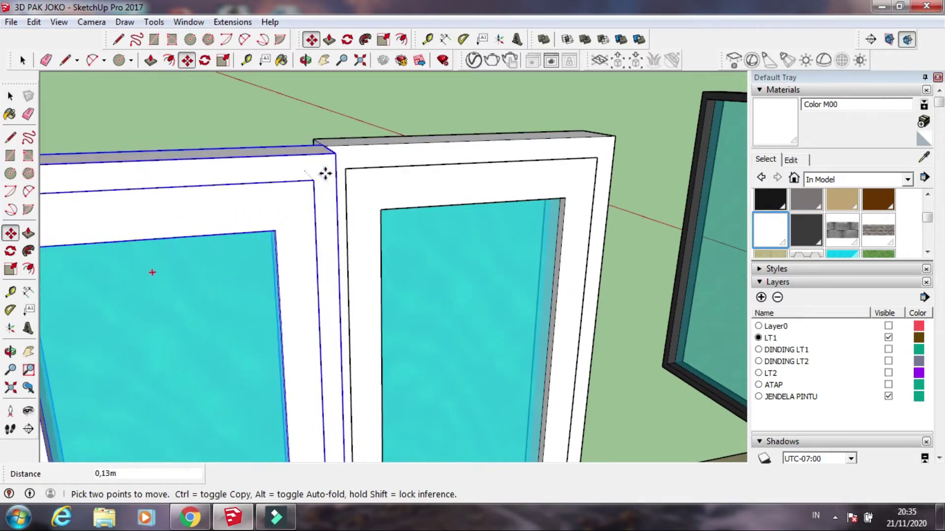
left_click(326, 167)
scroll(384, 226, "down", 2)
middle_click_drag(384, 226, 381, 289)
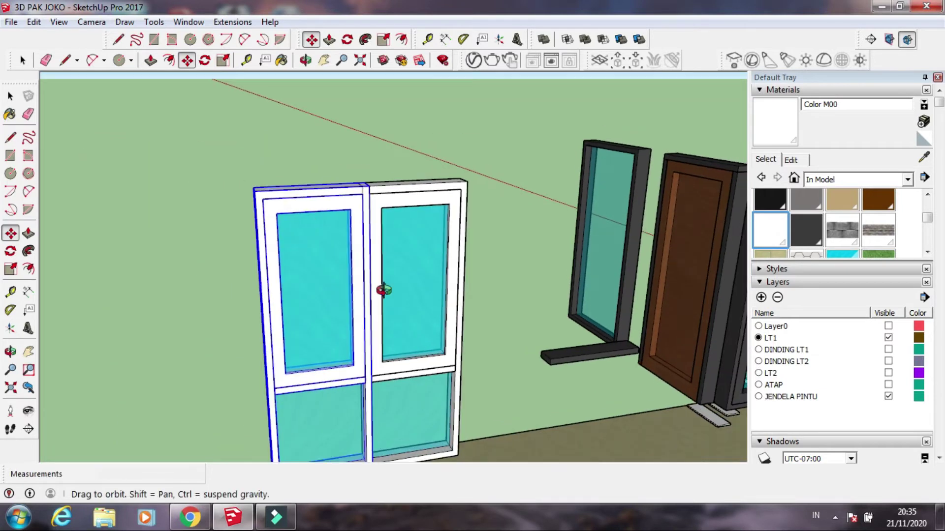
key("space")
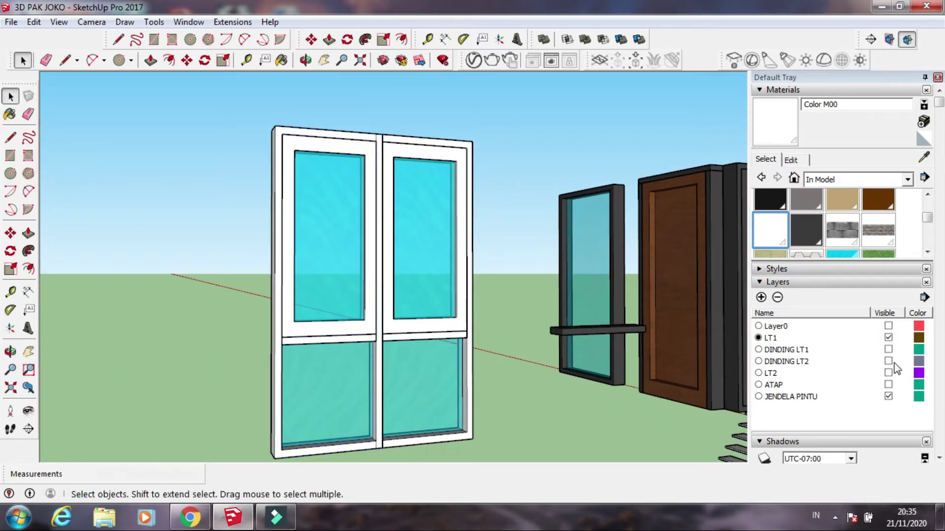
Show the DINDING LT2 walls again and view the upper floor frontally.
left_click(888, 361)
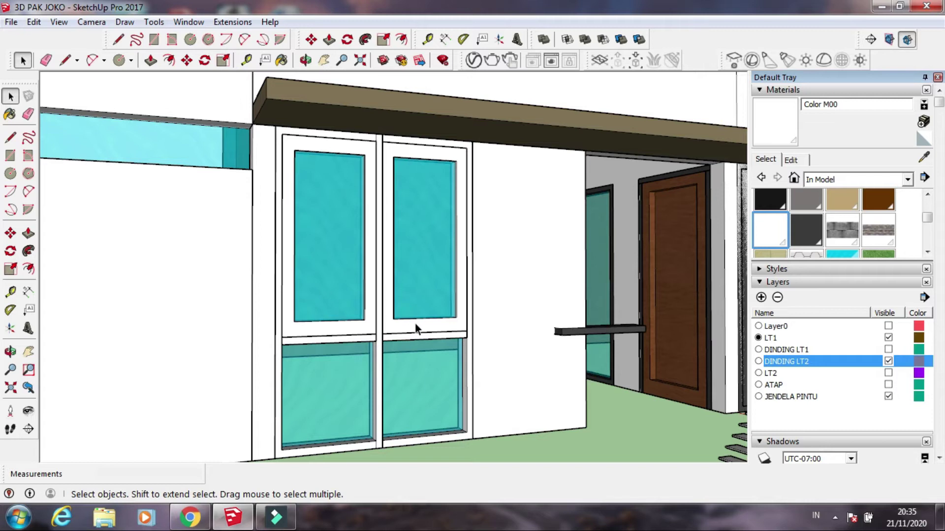
scroll(339, 268, "down", 3)
mouse_move(339, 267)
middle_mouse_down()
mouse_move(399, 241)
mouse_move(409, 256)
mouse_move(383, 415)
middle_mouse_up()
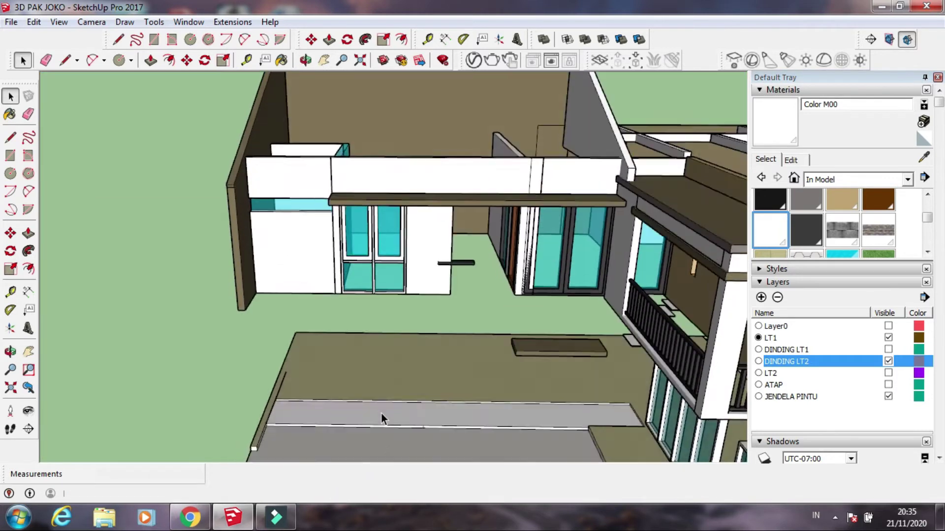
scroll(467, 268, "up", 2)
mouse_move(467, 269)
middle_mouse_down()
mouse_move(371, 291)
mouse_move(437, 298)
mouse_move(455, 259)
mouse_move(471, 291)
middle_mouse_up()
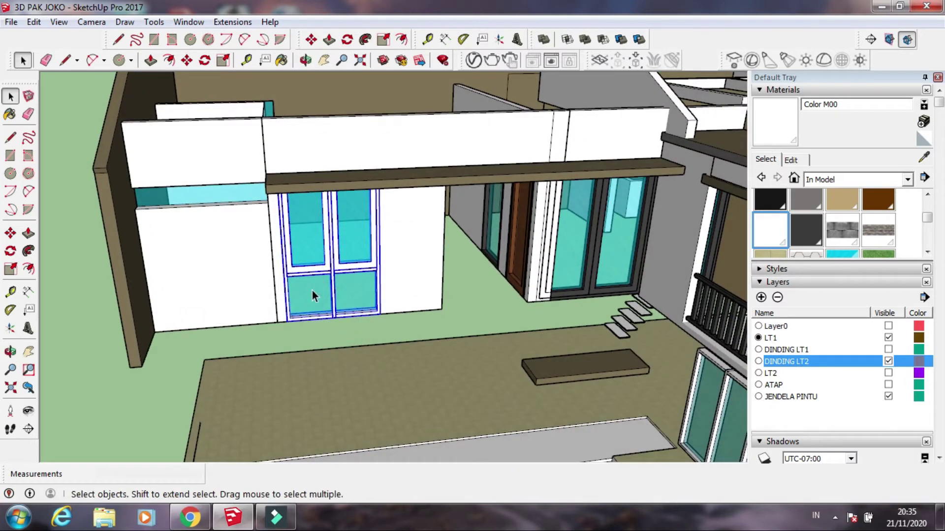
Paste a window copy into the wall beside the glass doors.
key("ctrl+c")
key("ctrl+v")
scroll(542, 312, "up", 2)
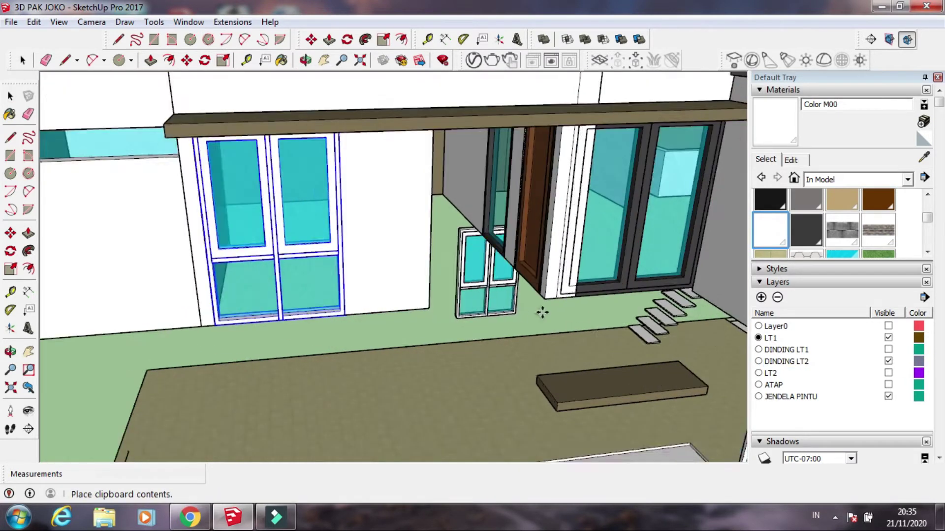
scroll(542, 313, "up", 2)
left_click(545, 294)
scroll(541, 295, "down", 1)
scroll(390, 274, "down", 2)
mouse_move(390, 274)
middle_mouse_down()
mouse_move(375, 270)
mouse_move(448, 194)
mouse_move(372, 305)
middle_mouse_up()
scroll(373, 305, "up", 2)
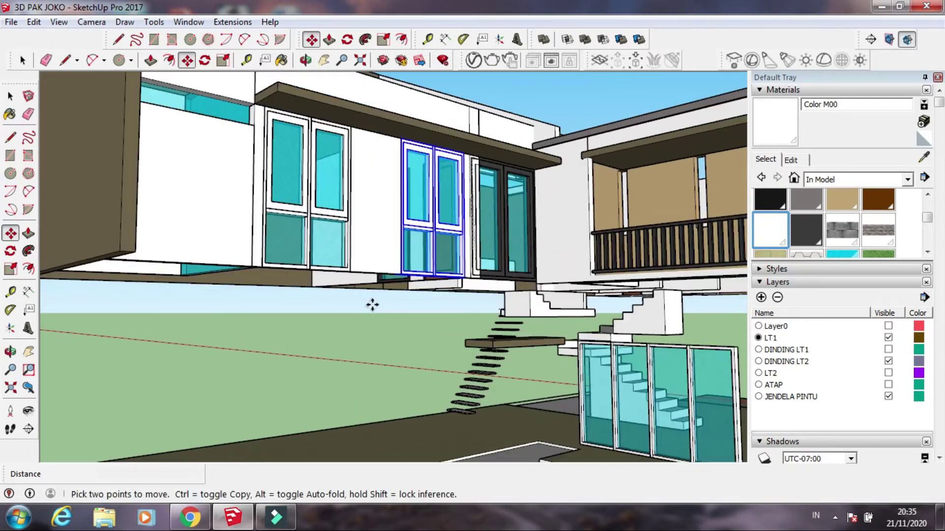
scroll(374, 317, "up", 1)
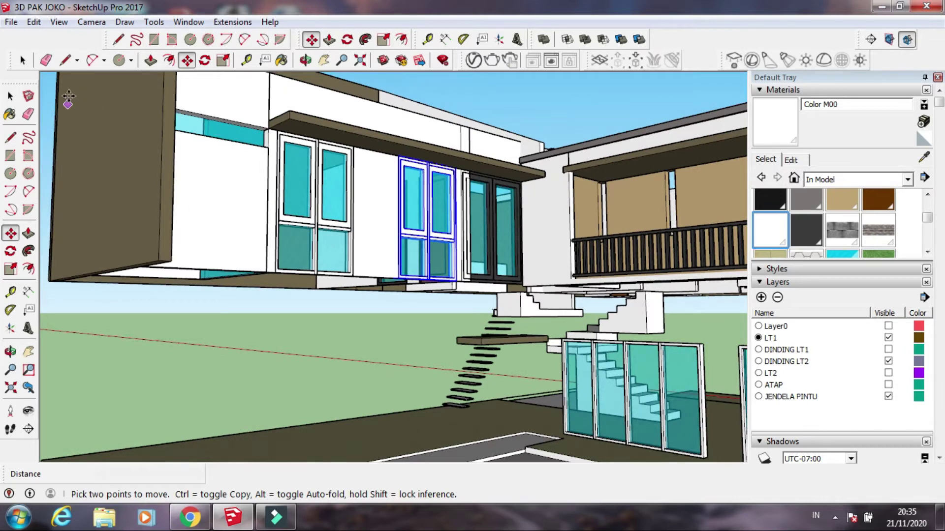
Deselect the window and select the right-hand glass door panel.
key("space")
scroll(415, 229, "down", 2)
scroll(416, 228, "down", 2)
left_click(111, 181)
scroll(385, 226, "up", 2)
scroll(385, 227, "up", 2)
mouse_move(382, 272)
middle_mouse_down()
mouse_move(397, 338)
mouse_move(164, 316)
mouse_move(175, 323)
mouse_move(221, 270)
middle_mouse_up()
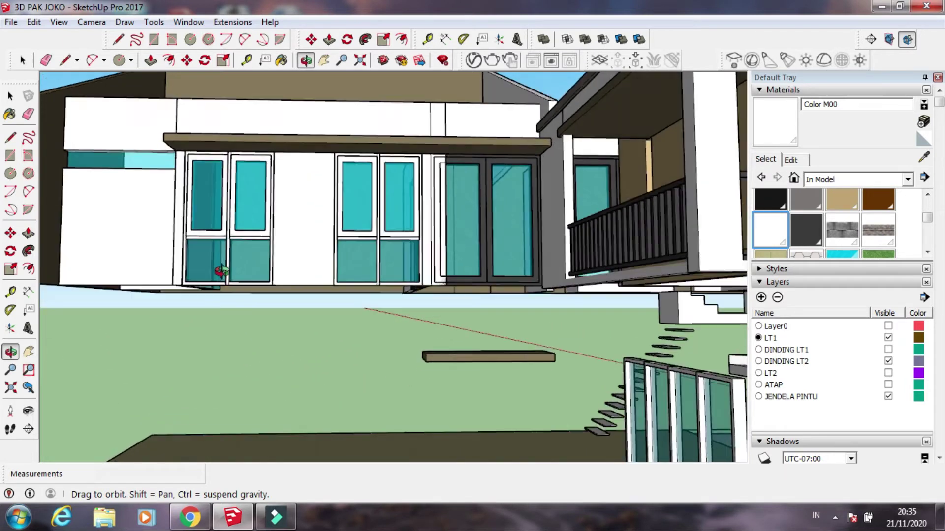
scroll(495, 160, "up", 2)
scroll(498, 160, "up", 2)
left_click(497, 160)
Group both glass door panels and their frame into a single object.
left_click(455, 158)
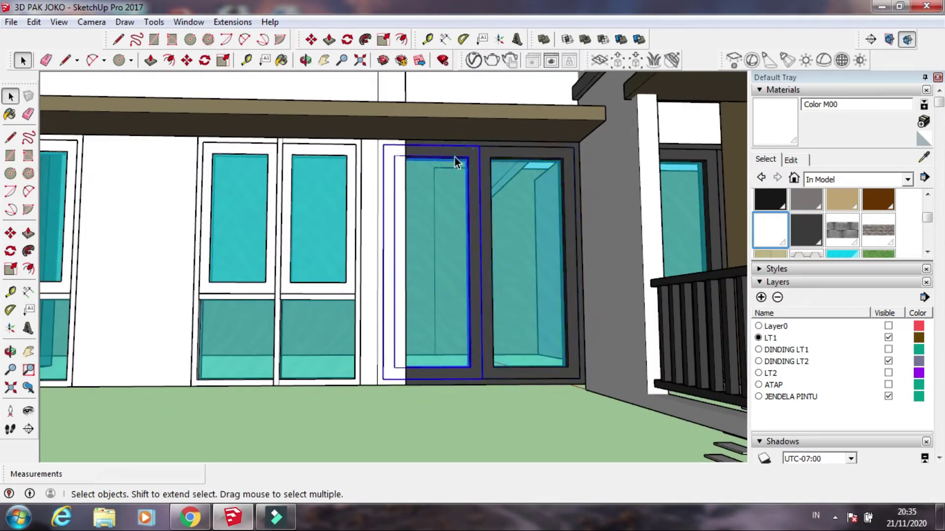
left_click(524, 164, "shift")
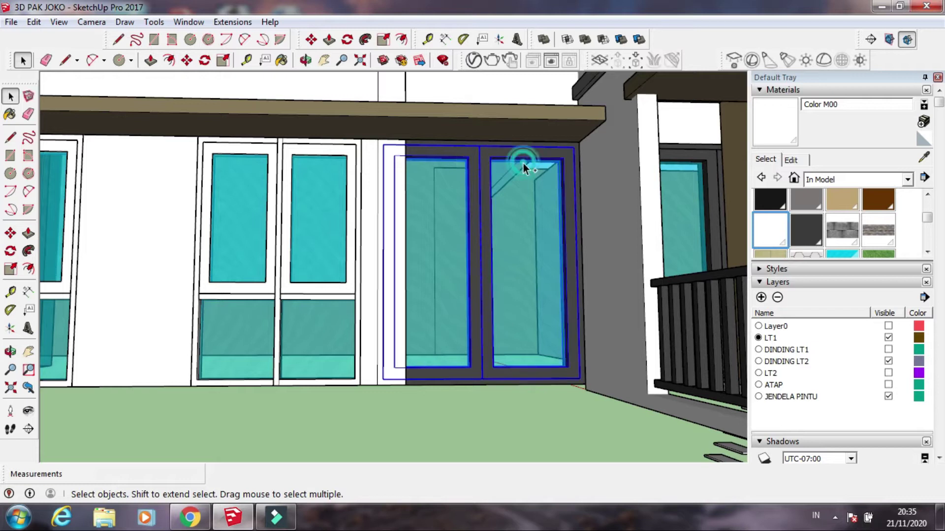
left_click(489, 145)
right_click(489, 144)
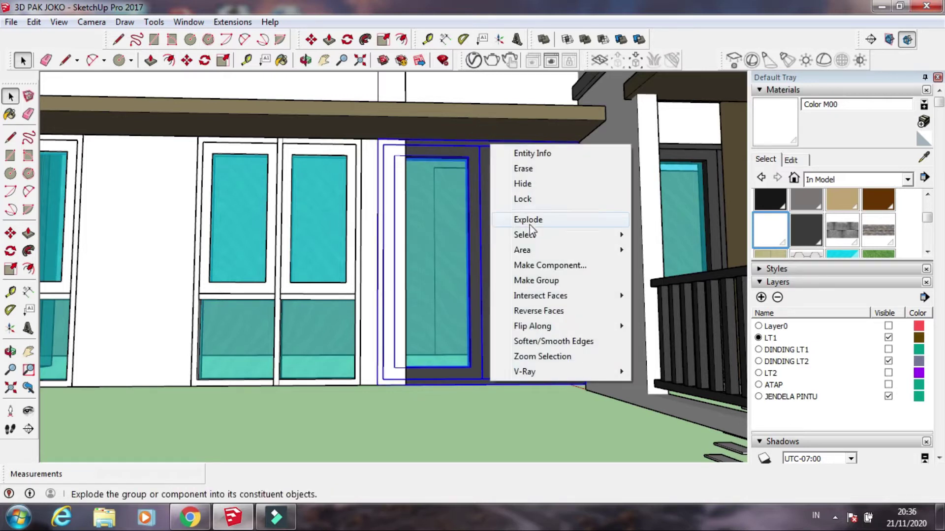
left_click(537, 280)
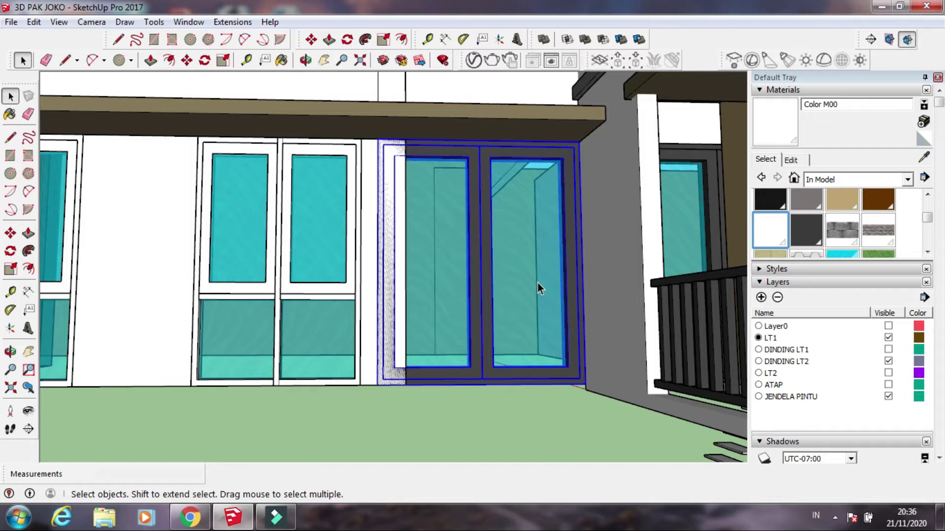
Scale the grouped glass door narrower from its left side to about 0.86.
mouse_move(456, 228)
middle_mouse_down()
mouse_move(522, 236)
mouse_move(439, 245)
middle_mouse_up()
scroll(438, 245, "up", 2)
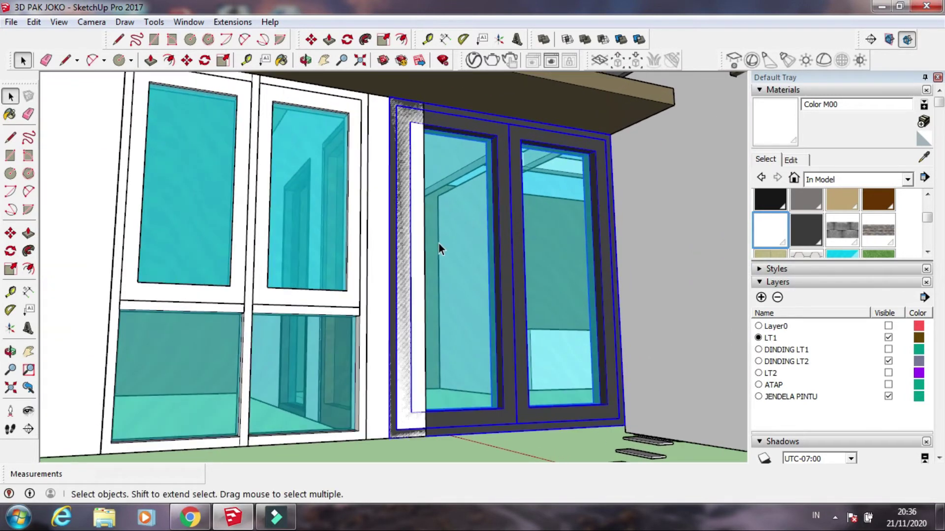
scroll(438, 244, "up", 2)
left_click(153, 22)
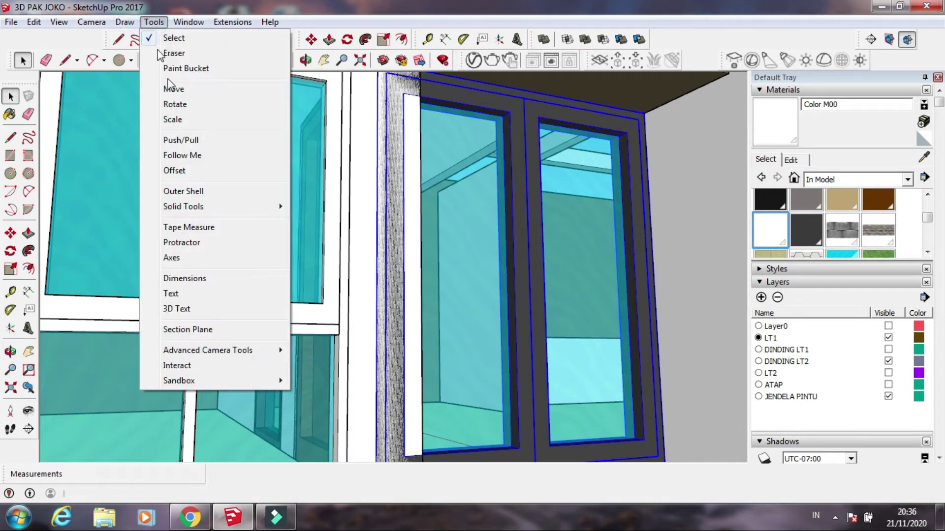
left_click(162, 117)
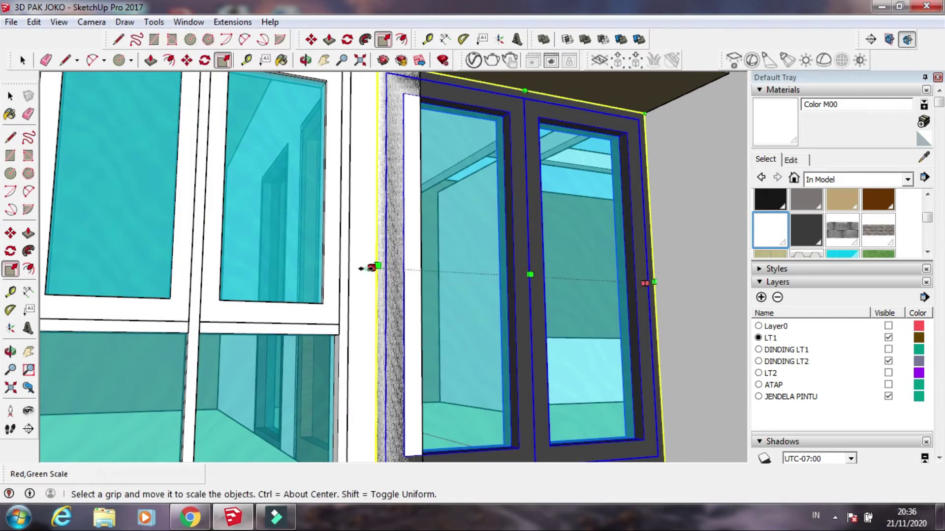
left_click_drag(371, 268, 420, 271)
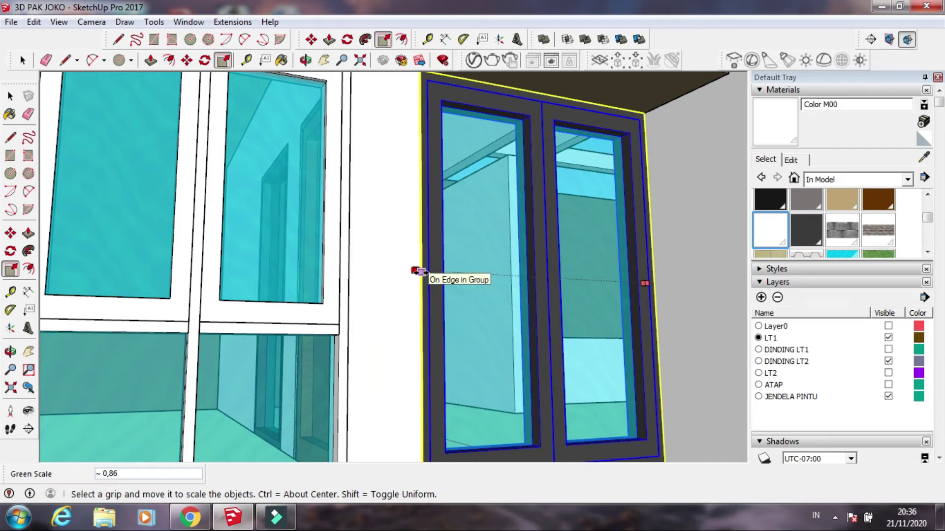
Zoom out to a wider view of the building and deselect the door.
scroll(455, 216, "down", 3)
mouse_move(482, 226)
middle_mouse_down()
mouse_move(439, 326)
mouse_move(489, 317)
middle_mouse_up()
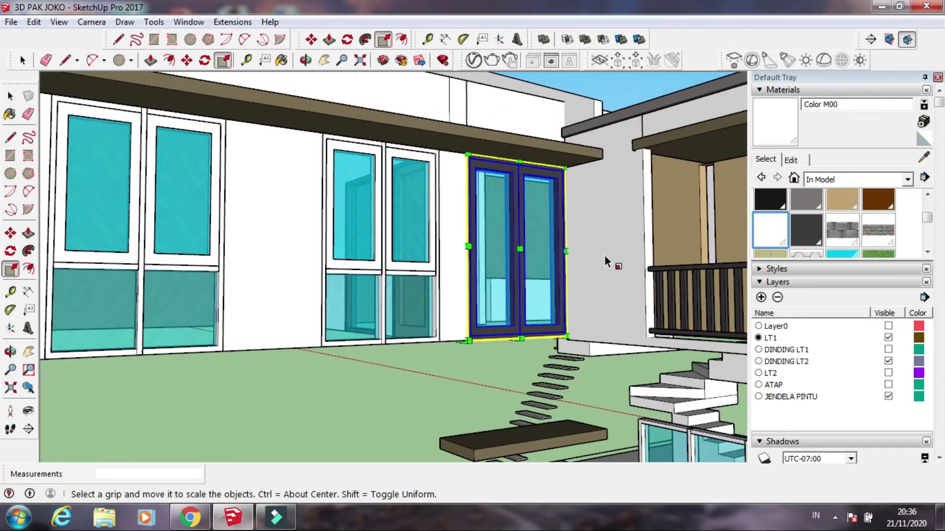
scroll(512, 98, "up", 1)
left_click(19, 61)
scroll(418, 231, "down", 2)
left_click(589, 126)
Hide the DINDING LT2 walls, choose white Color M00, and select the double door.
left_click(888, 362)
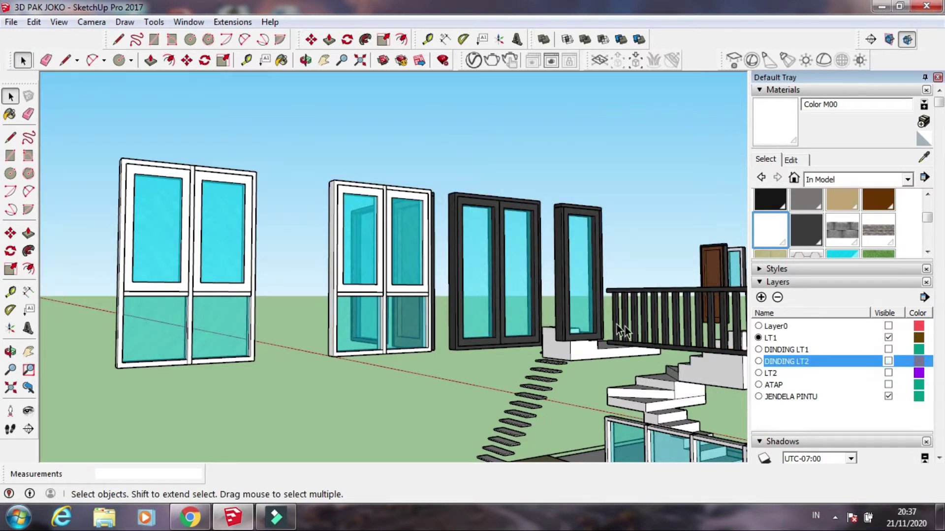
middle_click_drag(492, 295, 508, 220)
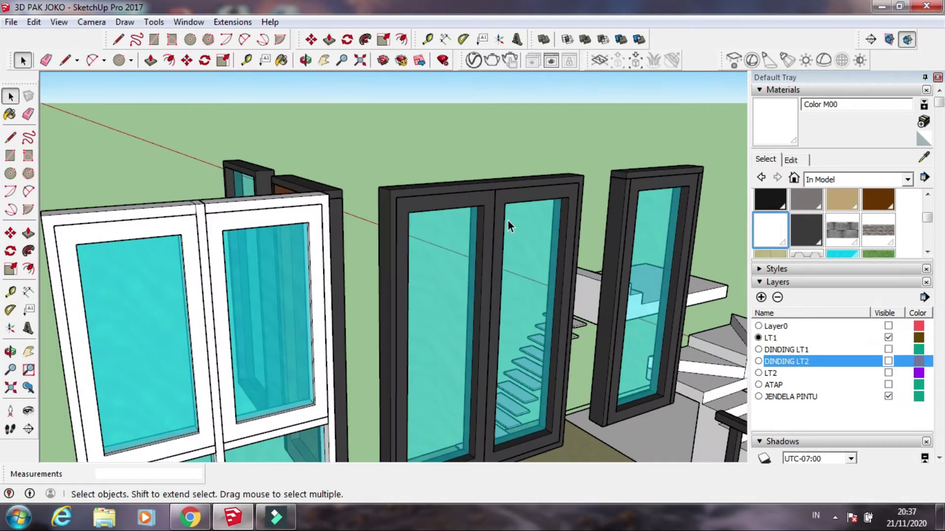
left_click(773, 236)
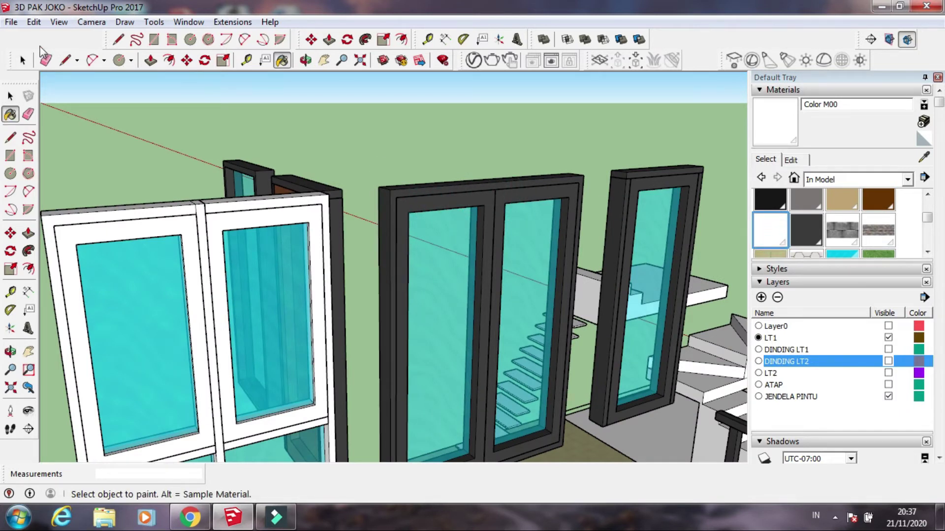
left_click(22, 60)
left_click(453, 206)
scroll(453, 205, "up", 2)
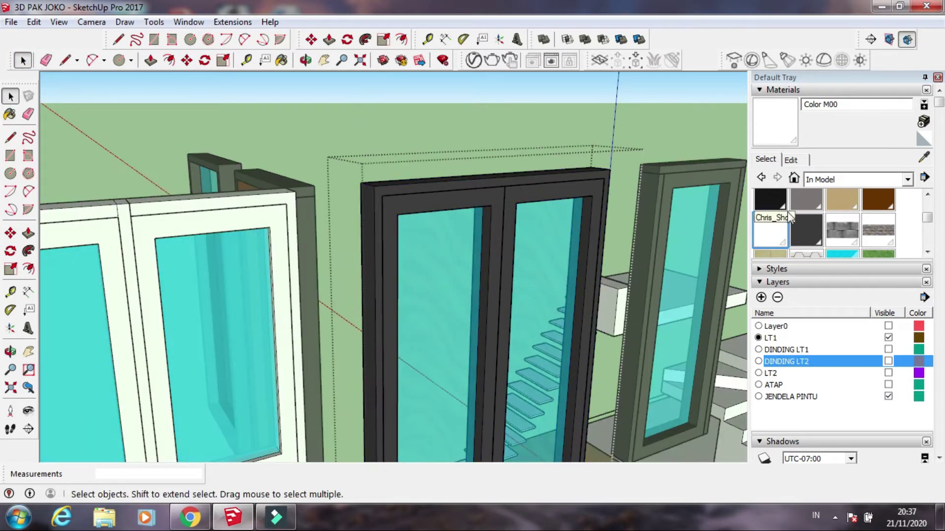
Paint the double door's leaf frames and outer frame white.
key("b")
left_click(496, 199)
left_click(510, 194)
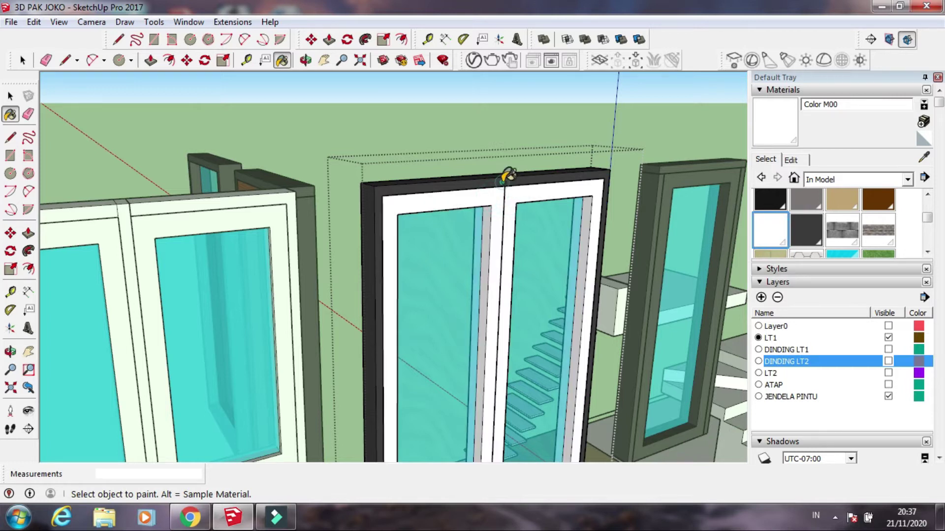
left_click(509, 174)
scroll(508, 174, "down", 3)
left_click(23, 60)
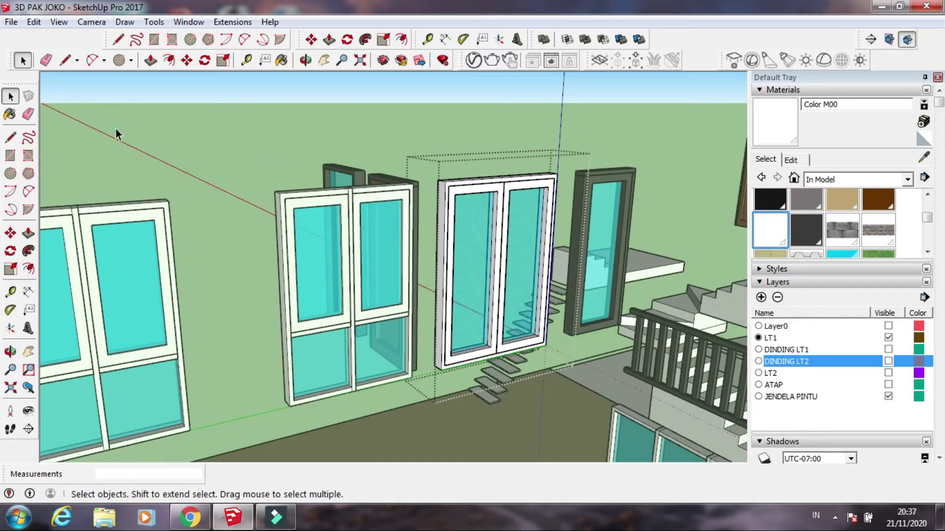
Paint the single glass door frame on the right white with Color M00.
middle_click_drag(345, 236, 395, 238)
scroll(541, 222, "up", 2)
scroll(684, 197, "up", 2)
left_click(682, 194)
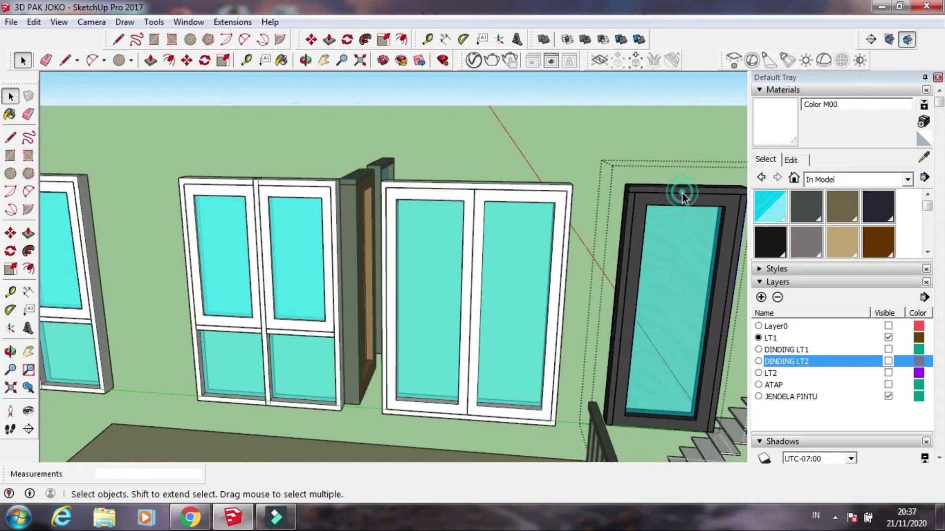
scroll(802, 239, "down", 2)
scroll(802, 239, "down", 1)
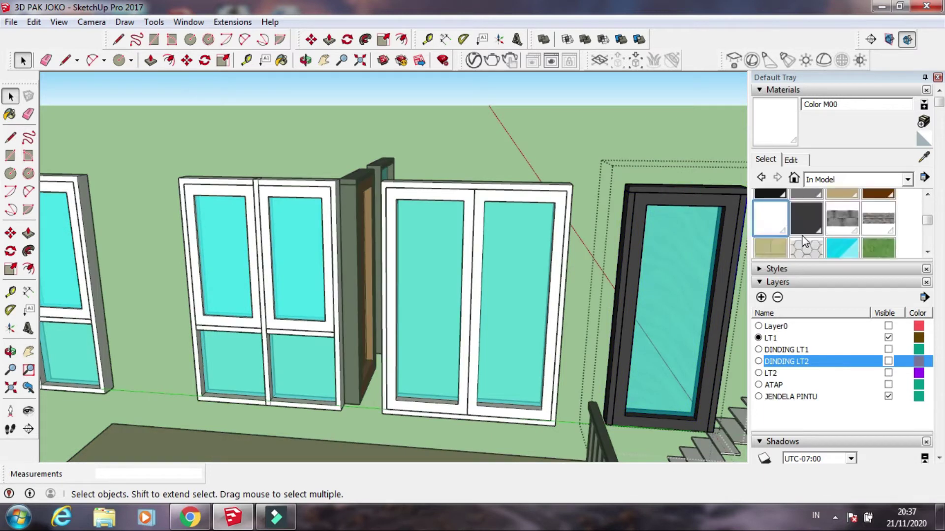
left_click(771, 217)
left_click(660, 194)
left_click(634, 202)
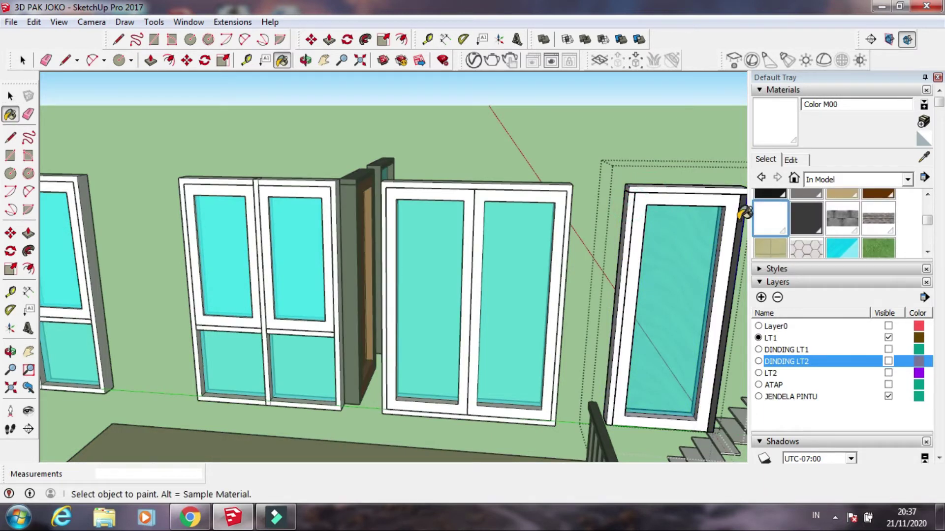
scroll(590, 260, "down", 3)
Paint the glass panel's frame white, including its top edge.
middle_click_drag(565, 270, 210, 359)
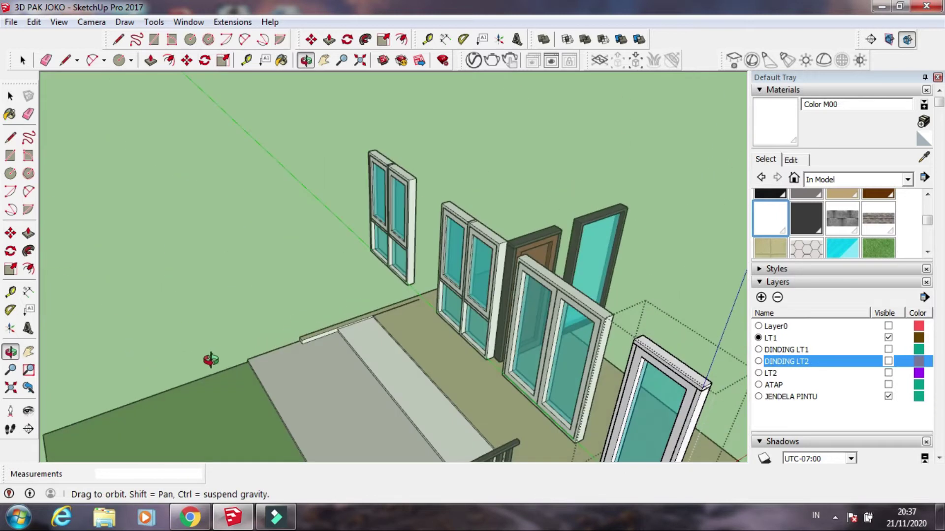
scroll(388, 287, "up", 3)
scroll(531, 228, "up", 3)
mouse_move(531, 228)
middle_mouse_down()
mouse_move(312, 270)
mouse_move(338, 271)
mouse_move(329, 221)
middle_mouse_up()
key("space")
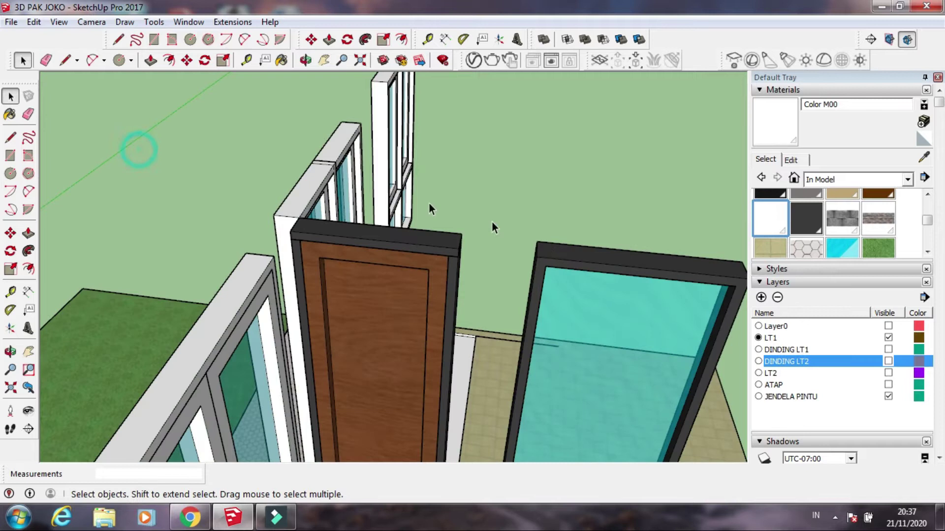
double_click(559, 255)
key("b")
left_click(632, 257)
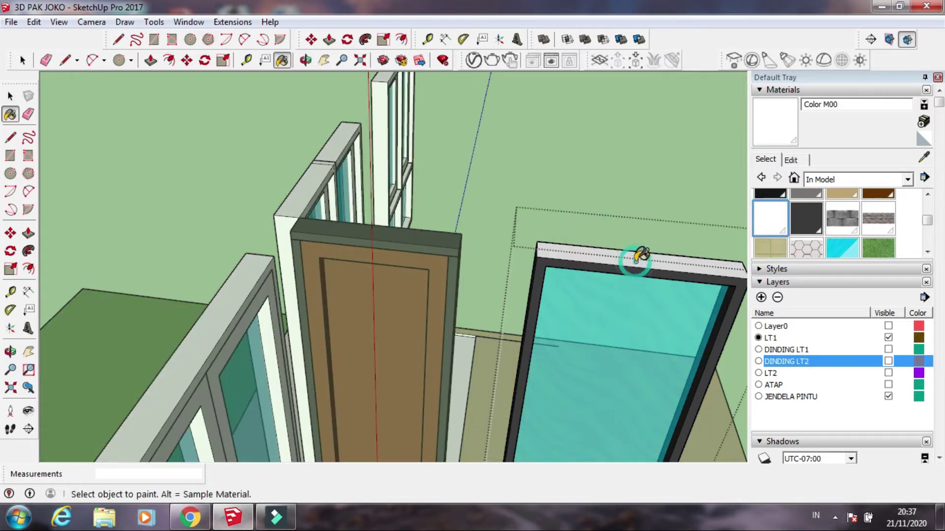
left_click(22, 60)
key("Escape")
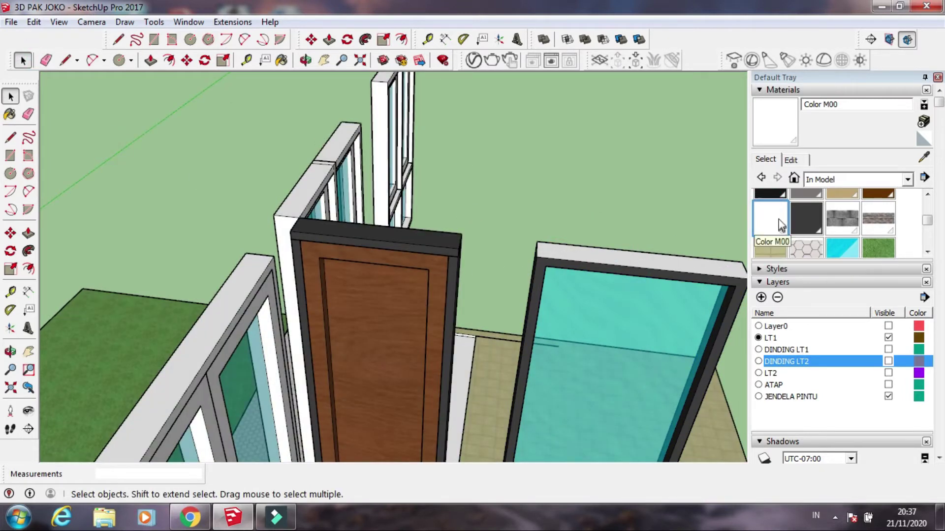
left_click(770, 218)
left_click(548, 261)
scroll(548, 263, "down", 2)
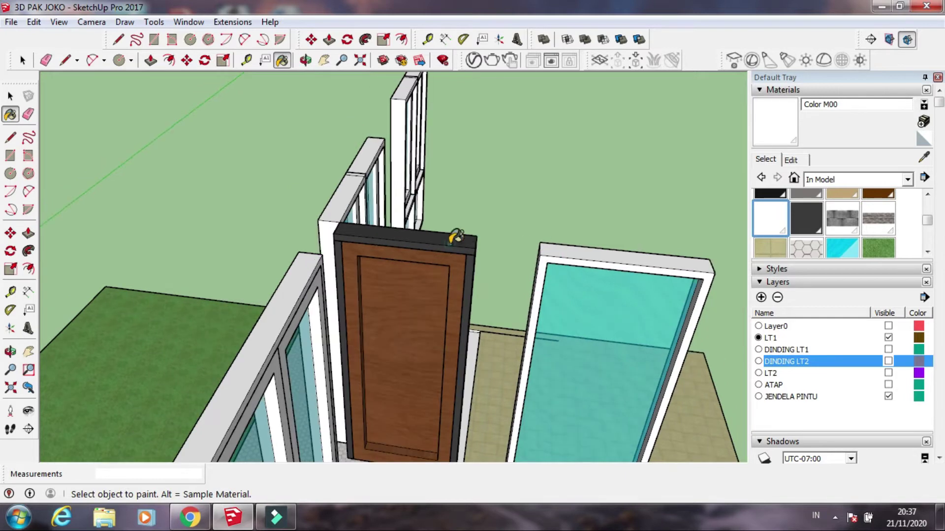
Paint the wooden door's frame jambs and head white inside its group.
left_click(23, 60)
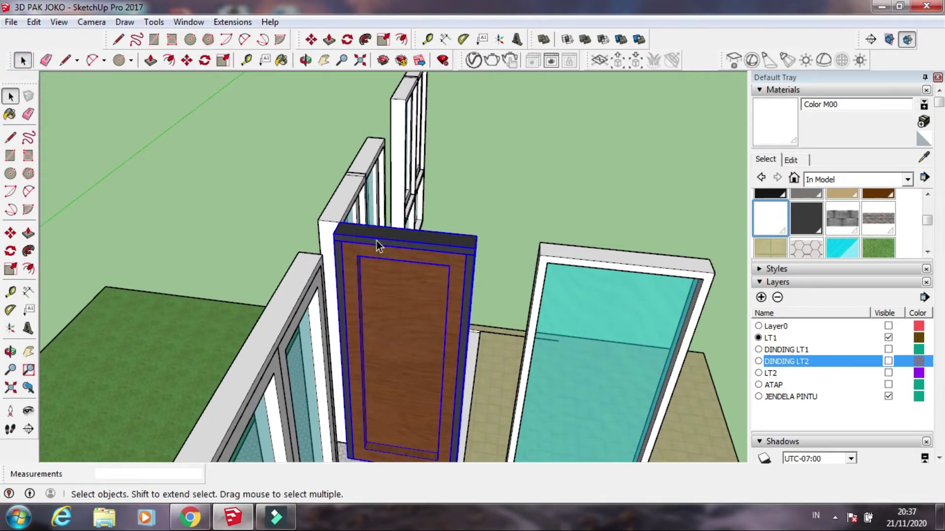
double_click(374, 243)
left_click(782, 222)
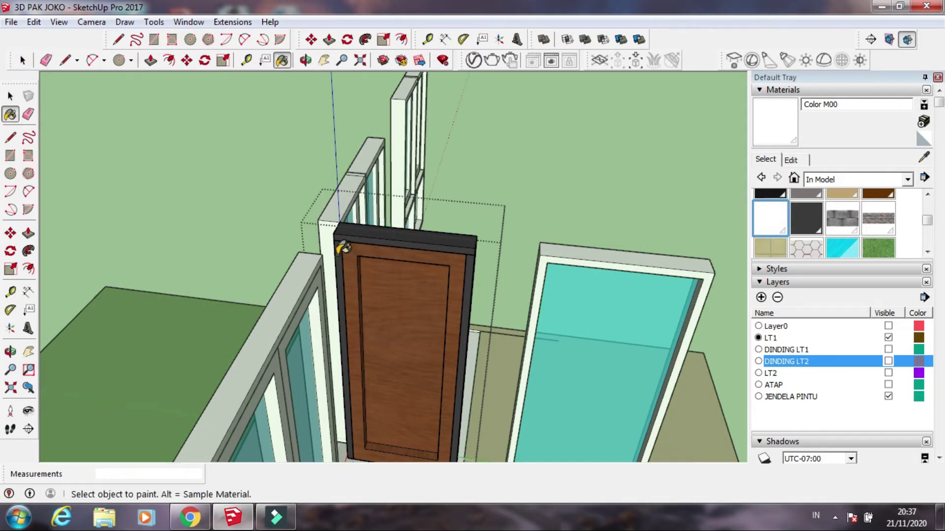
left_click(342, 248)
left_click(465, 277)
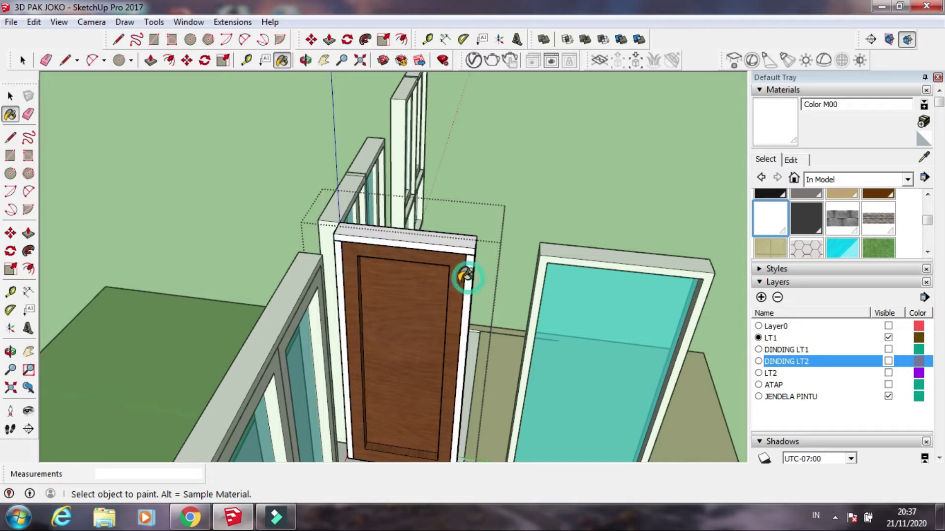
left_click(22, 61)
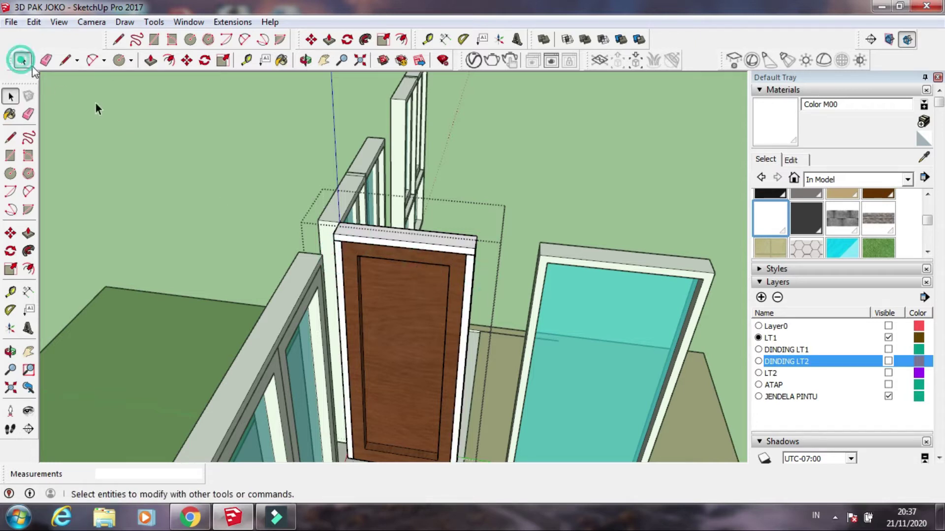
Paint the wooden door's face, inner panel and two side strips white.
double_click(375, 295)
left_click(780, 219)
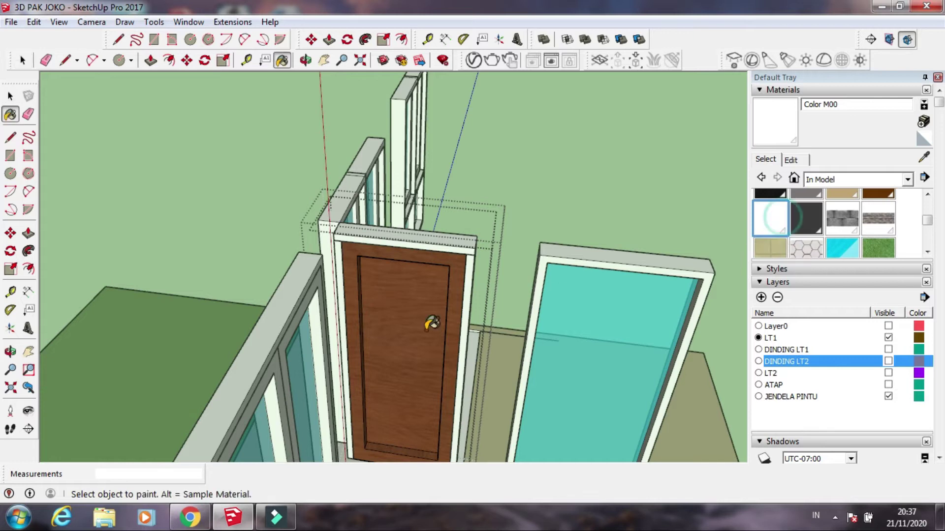
left_click(357, 306)
left_click(394, 301)
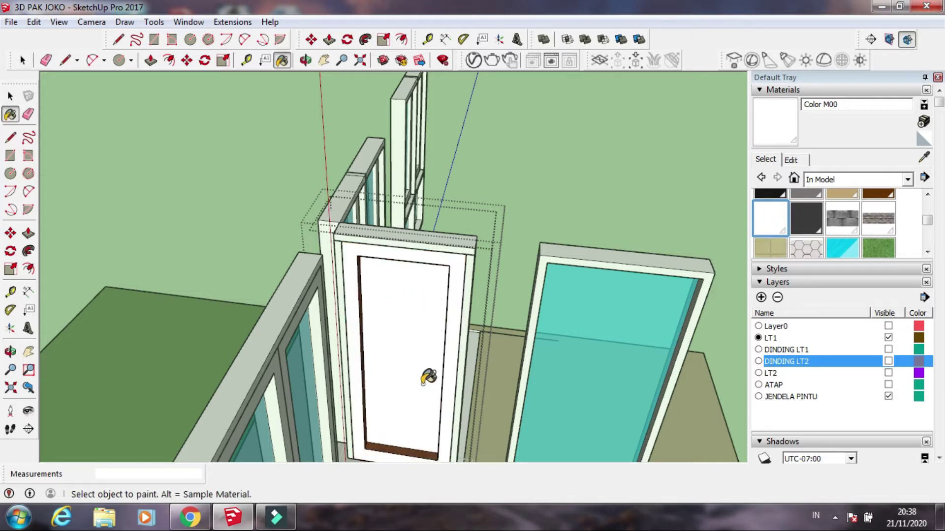
middle_click_drag(428, 376, 298, 390)
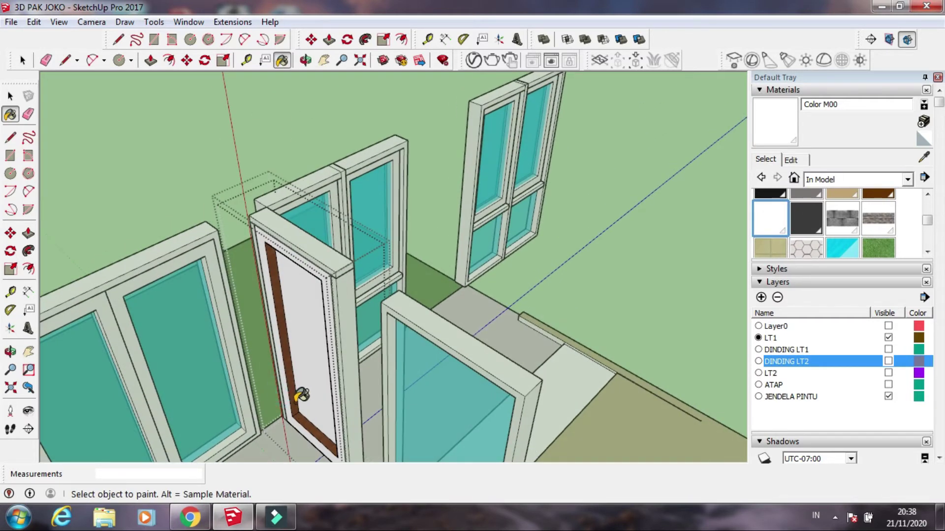
left_click(302, 396)
left_click(315, 415)
Paint the last brown strip white and the door's back face grey.
mouse_move(317, 418)
middle_mouse_down()
mouse_move(599, 413)
mouse_move(575, 256)
mouse_move(378, 111)
middle_mouse_up()
left_click(546, 251)
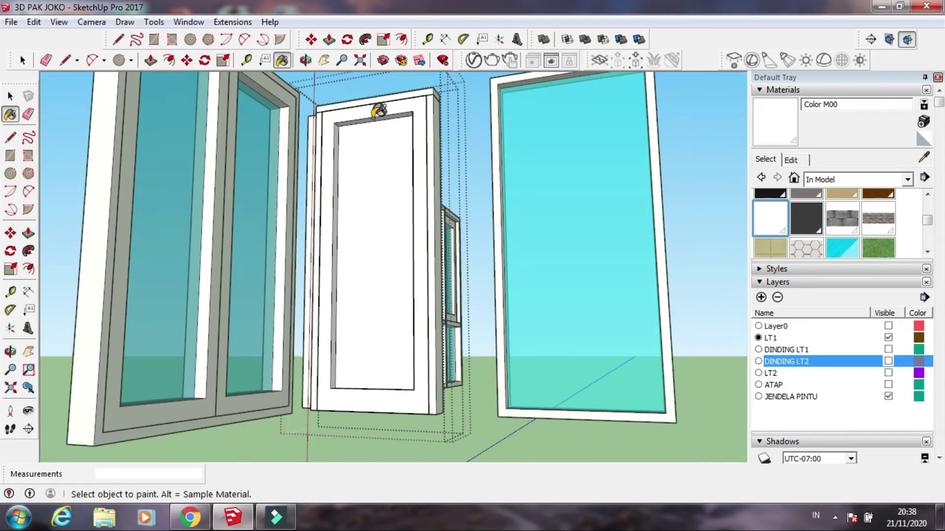
middle_click_drag(390, 154, 306, 196)
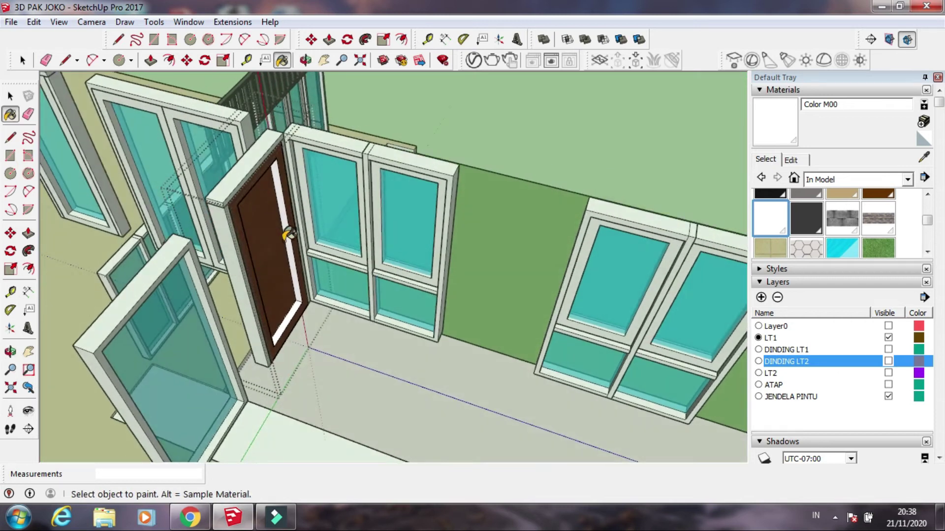
scroll(220, 187, "up", 3)
left_click(249, 204)
scroll(270, 338, "down", 2)
middle_click_drag(270, 338, 272, 283)
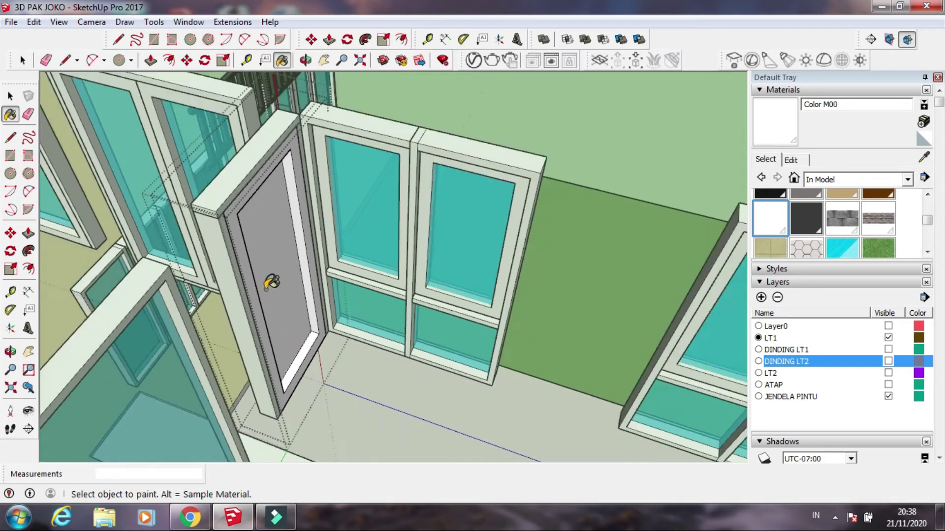
Push the door frame's first inner strip face inward with Push/Pull.
left_click(151, 60)
scroll(199, 295, "up", 3)
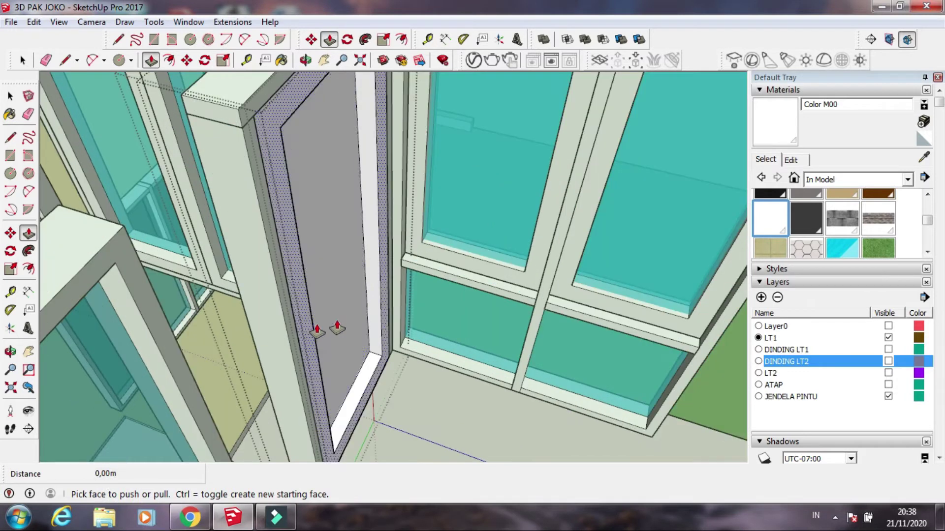
mouse_move(249, 297)
middle_mouse_down()
mouse_move(506, 343)
mouse_move(547, 310)
mouse_move(574, 120)
middle_mouse_up()
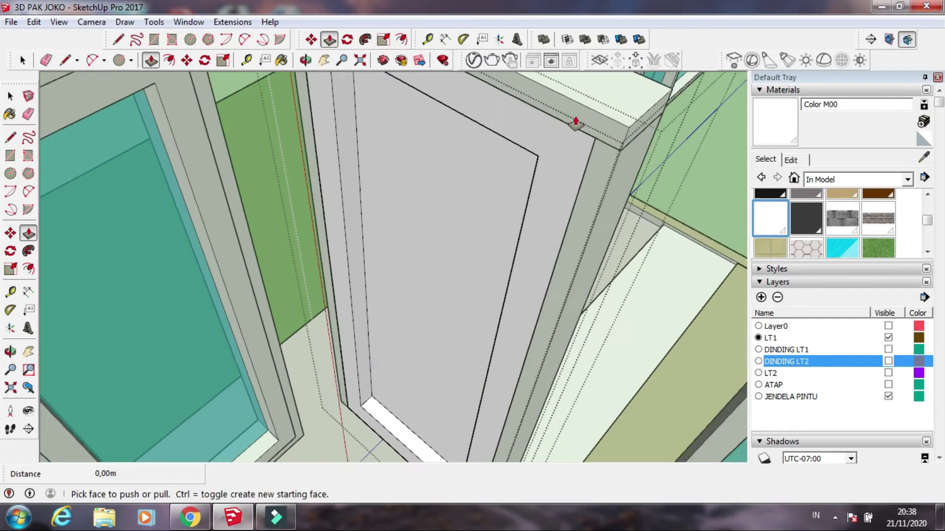
left_click(555, 168)
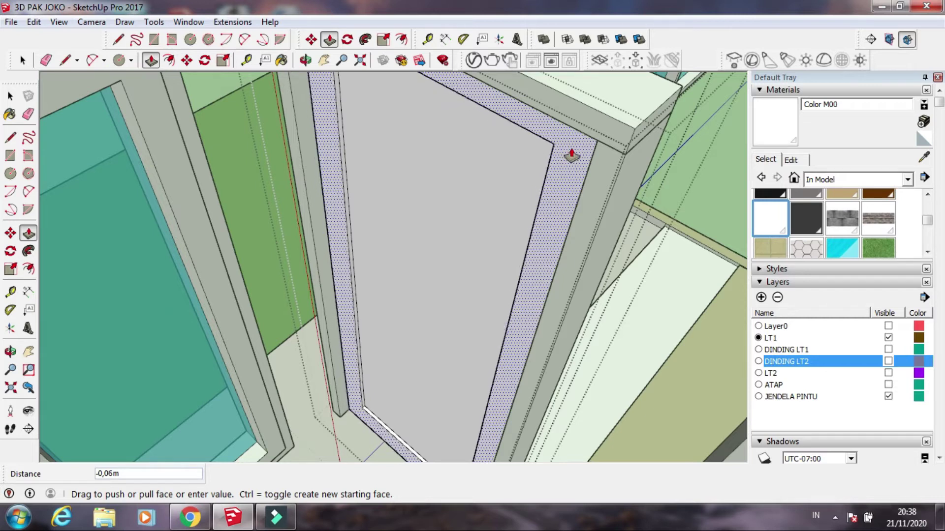
left_click(570, 156)
Recess a second frame strip face by 0,05 m.
mouse_move(604, 168)
middle_mouse_down()
mouse_move(433, 236)
mouse_move(472, 211)
middle_mouse_up()
scroll(453, 320, "up", 3)
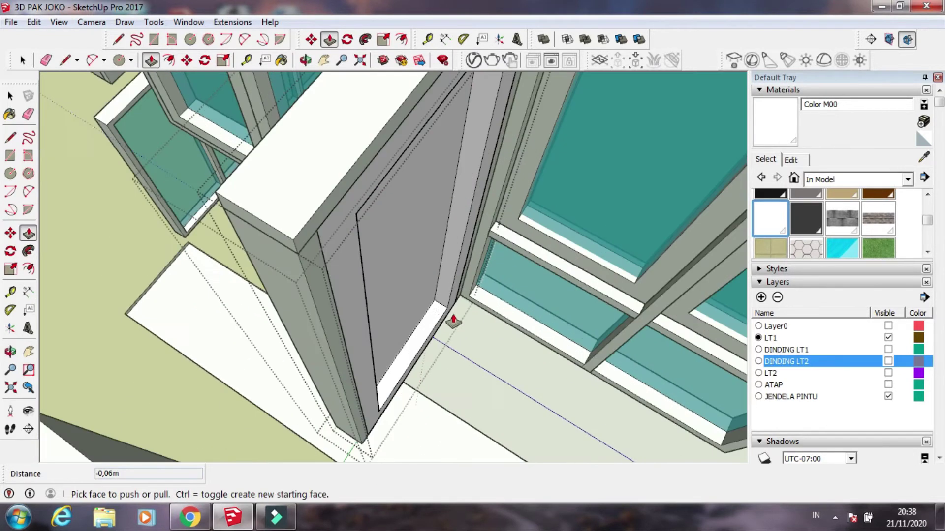
scroll(453, 321, "up", 3)
left_click(439, 334)
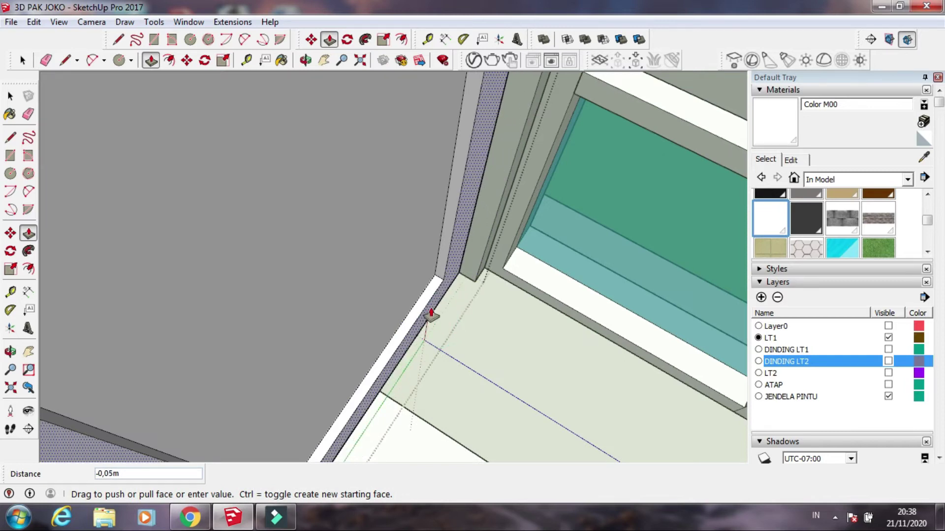
left_click(431, 315)
scroll(431, 315, "down", 5)
scroll(431, 315, "down", 3)
left_click(23, 60)
mouse_move(190, 221)
middle_mouse_down()
mouse_move(215, 338)
mouse_move(460, 268)
mouse_move(364, 298)
mouse_move(631, 252)
mouse_move(323, 297)
mouse_move(510, 290)
middle_mouse_up()
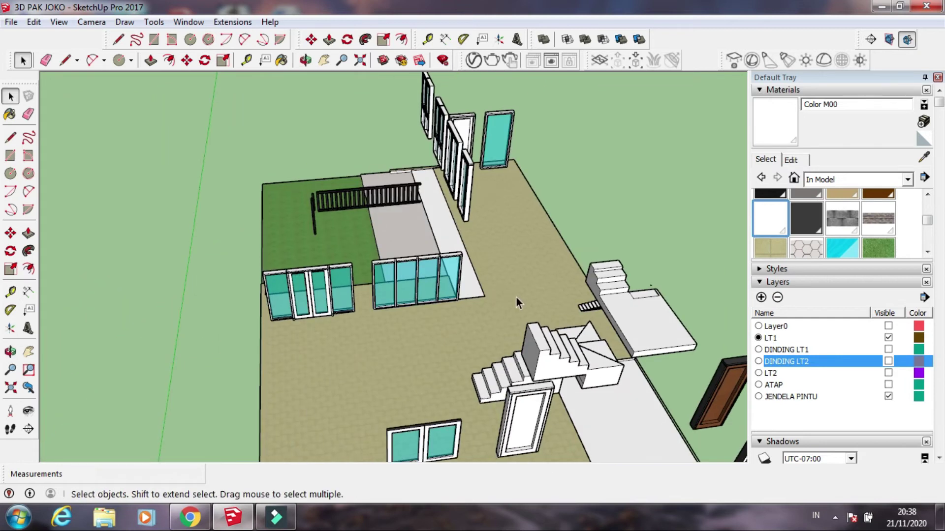
Paint the separate brown door's side and top faces white.
mouse_move(517, 302)
middle_mouse_down()
mouse_move(467, 295)
mouse_move(663, 290)
mouse_move(527, 337)
mouse_move(394, 338)
mouse_move(522, 339)
middle_mouse_up()
left_click_drag(523, 339, 404, 330)
key("space")
key("b")
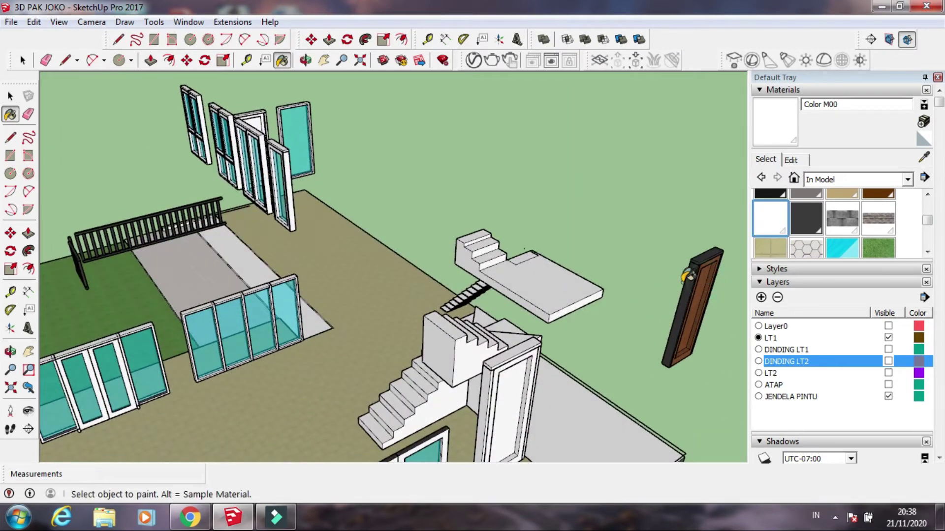
left_click(22, 60)
left_click(691, 307)
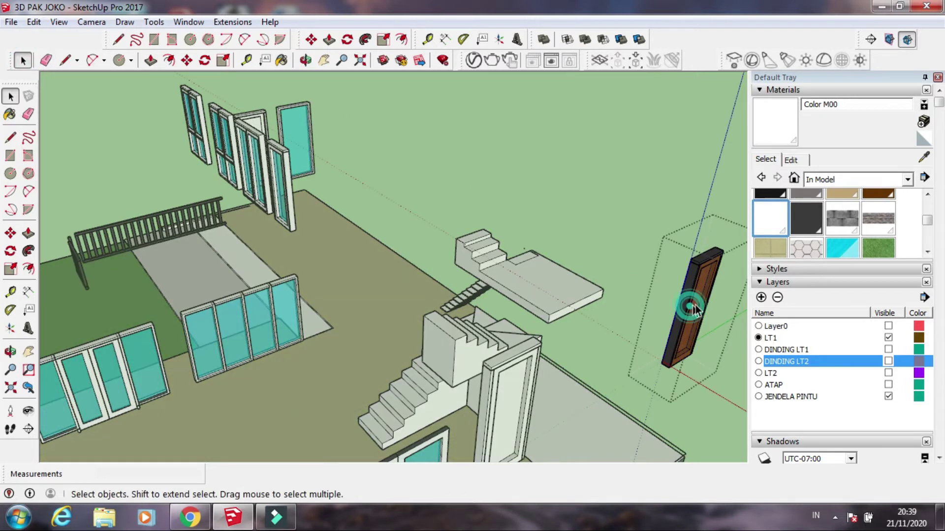
scroll(691, 307, "up", 2)
key("b")
left_click(696, 268)
mouse_move(697, 268)
middle_mouse_down()
mouse_move(553, 268)
mouse_move(344, 312)
middle_mouse_up()
Open the brown door group for editing and paint its frame with the white swatch.
key("space")
left_click(281, 325)
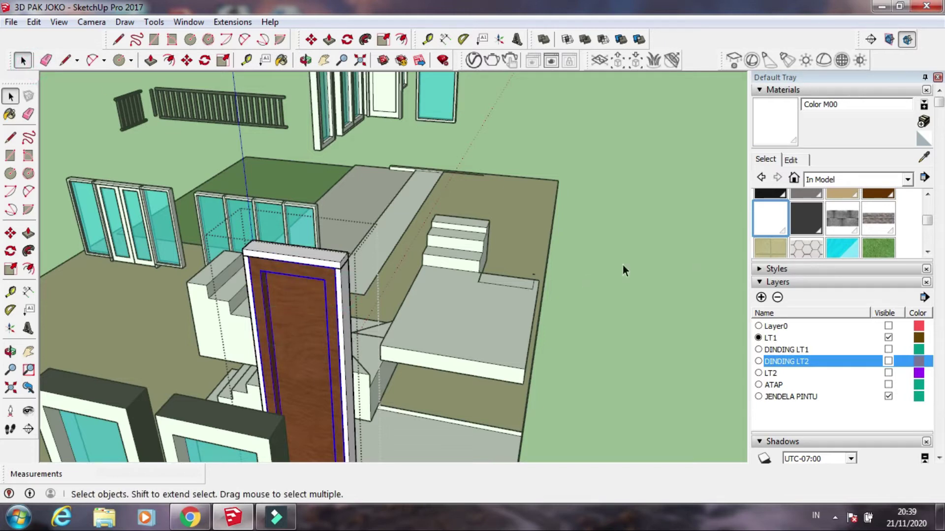
double_click(301, 350)
left_click(762, 229)
left_click(291, 296)
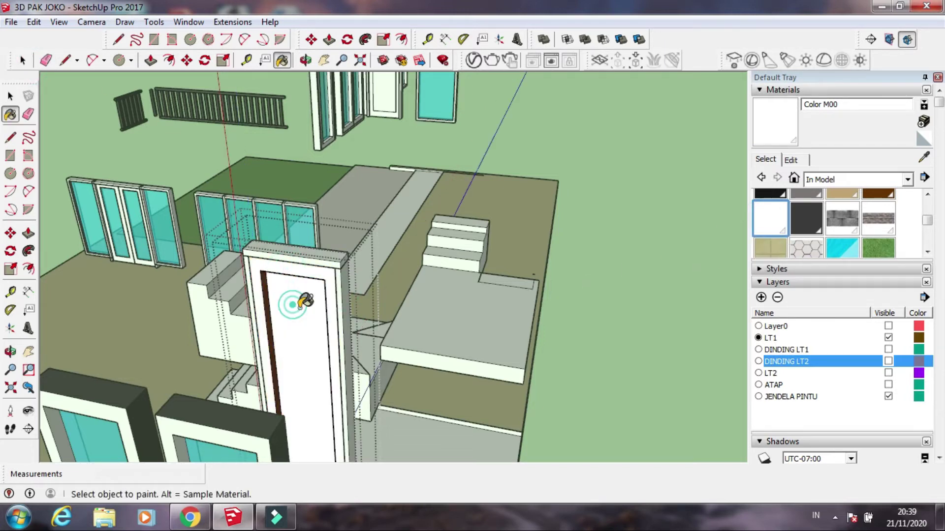
Paint the door leaf and its brown edge strip light grey.
middle_click_drag(291, 296, 654, 312)
scroll(655, 311, "down", 3)
scroll(689, 152, "up", 3)
mouse_move(689, 152)
middle_mouse_down()
mouse_move(386, 340)
mouse_move(695, 210)
middle_mouse_up()
scroll(695, 210, "up", 3)
scroll(706, 265, "up", 2)
left_click(625, 276)
scroll(596, 291, "down", 3)
mouse_move(603, 164)
middle_mouse_down()
mouse_move(416, 338)
mouse_move(431, 295)
middle_mouse_up()
left_click(426, 298)
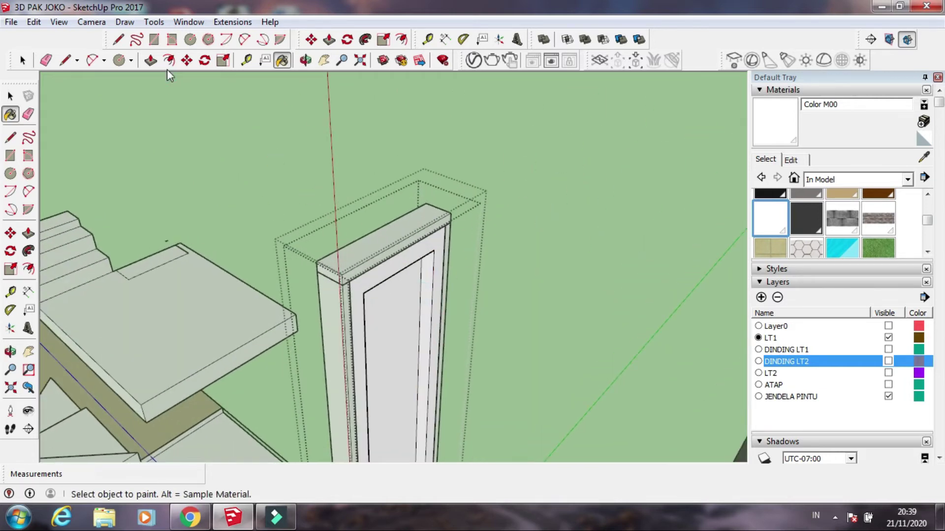
Push/Pull the first inner face of the second door's frame inward.
left_click(150, 60)
scroll(379, 281, "up", 3)
scroll(383, 276, "up", 1)
left_click(386, 274)
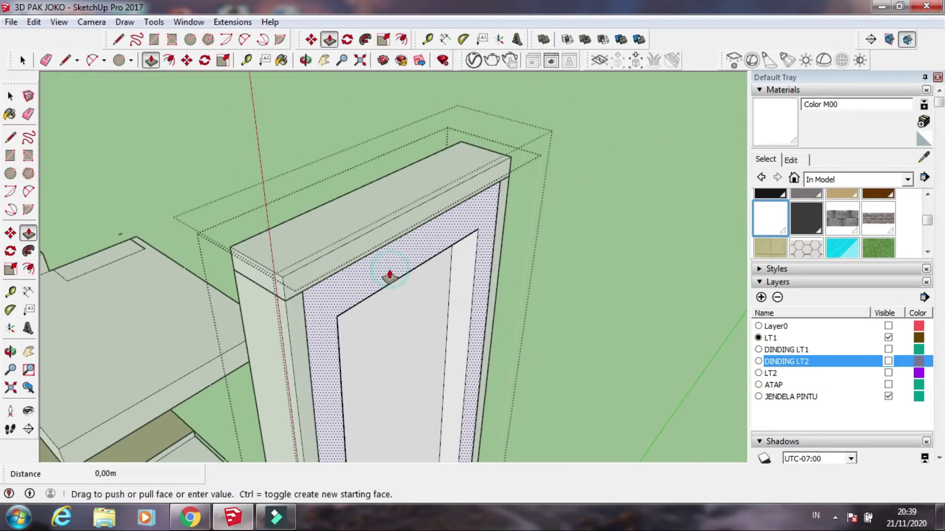
left_click(364, 281)
Recess the other inner frame face by 0,06 m, then zoom back out.
middle_click_drag(312, 299, 338, 281)
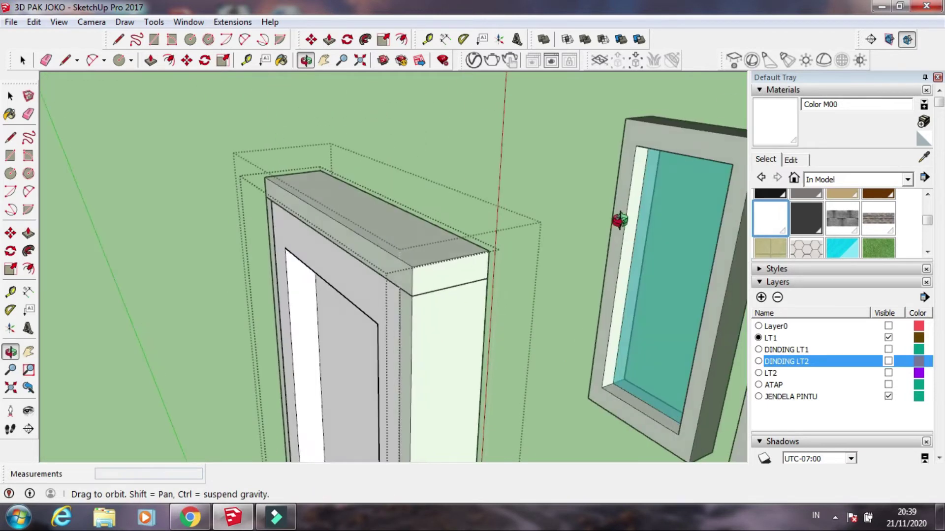
left_click(338, 281)
left_click(363, 261)
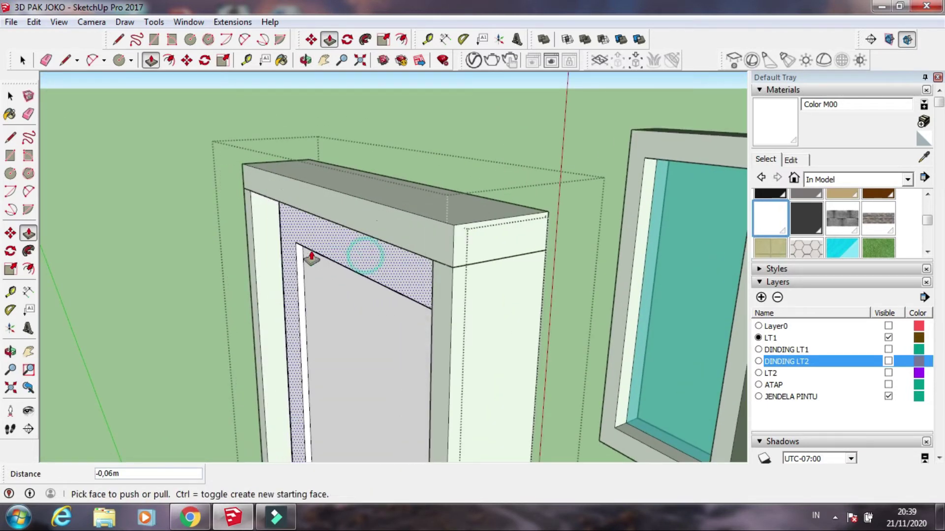
left_click(23, 60)
scroll(270, 211, "down", 1)
scroll(261, 268, "down", 3)
scroll(378, 218, "down", 2)
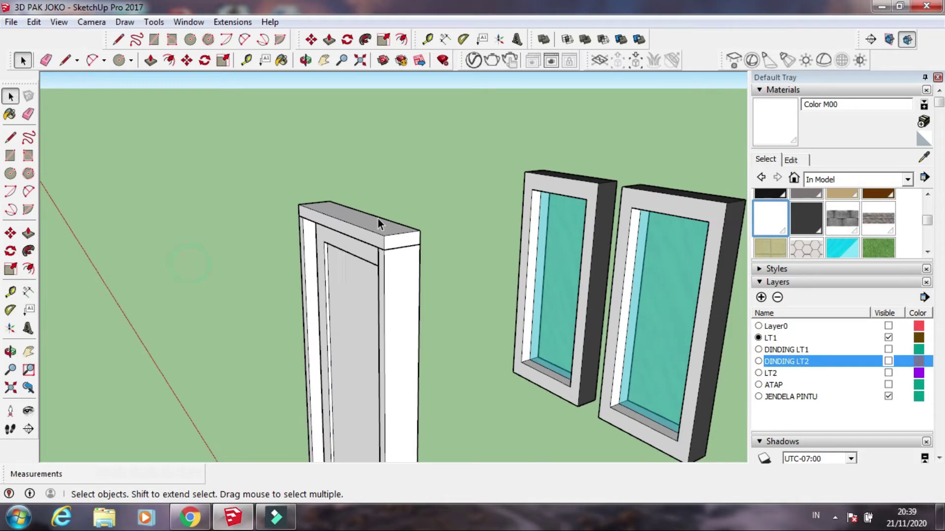
scroll(535, 235, "down", 2)
scroll(535, 235, "down", 3)
scroll(480, 265, "down", 2)
scroll(424, 299, "up", 3)
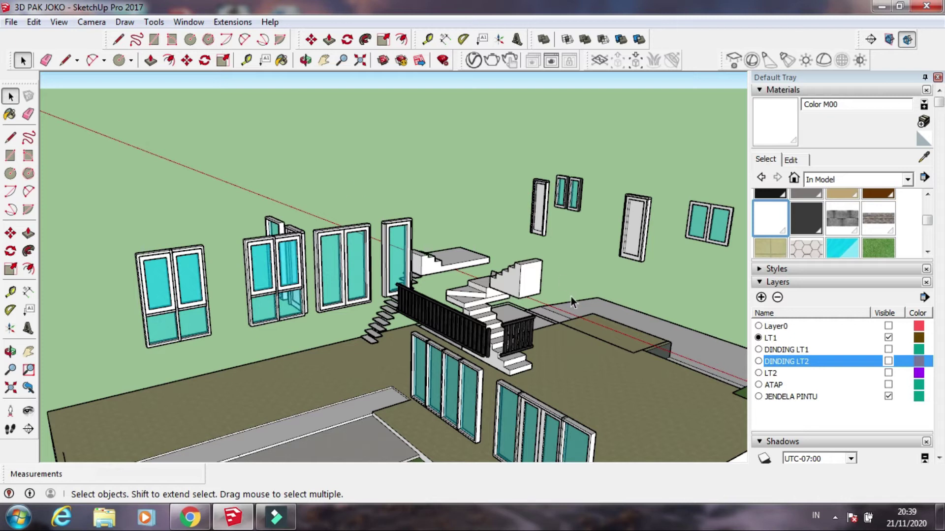
left_click(888, 350)
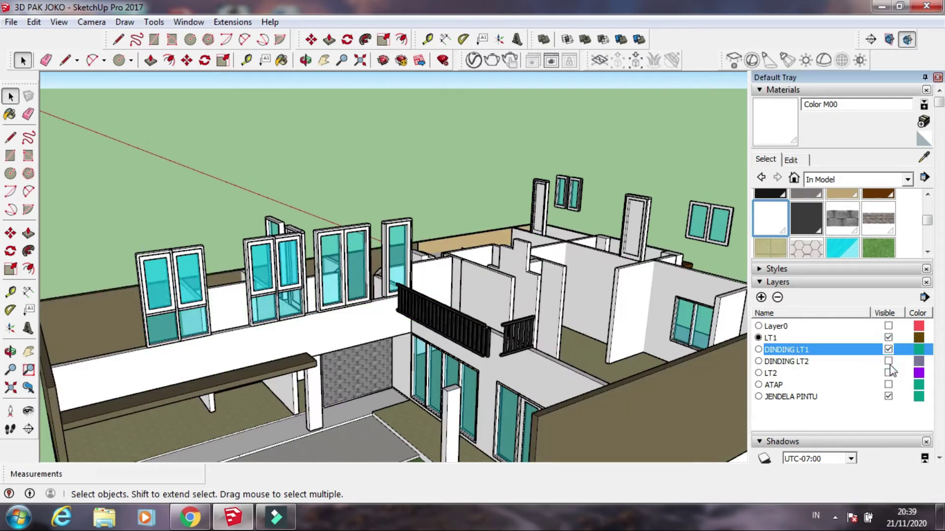
left_click(888, 361)
mouse_move(545, 366)
middle_mouse_down()
mouse_move(575, 301)
mouse_move(515, 244)
middle_mouse_up()
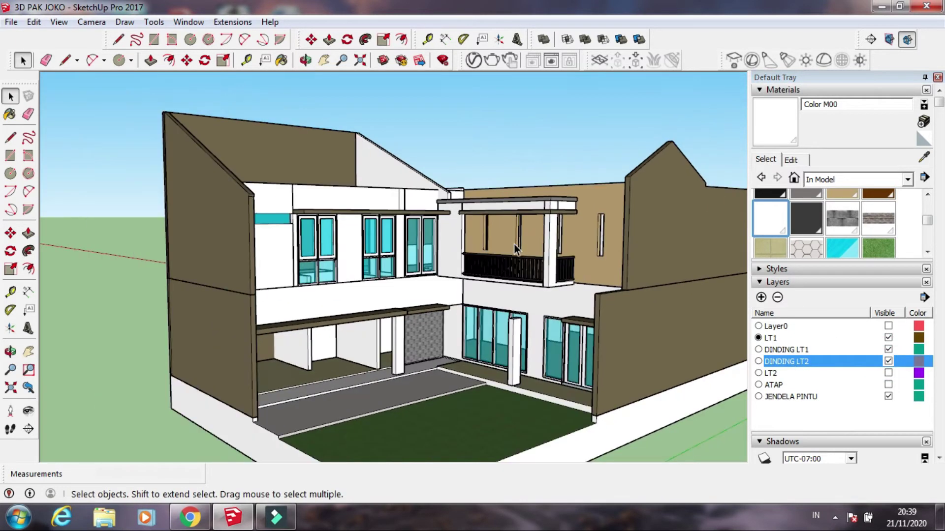
scroll(356, 260, "up", 3)
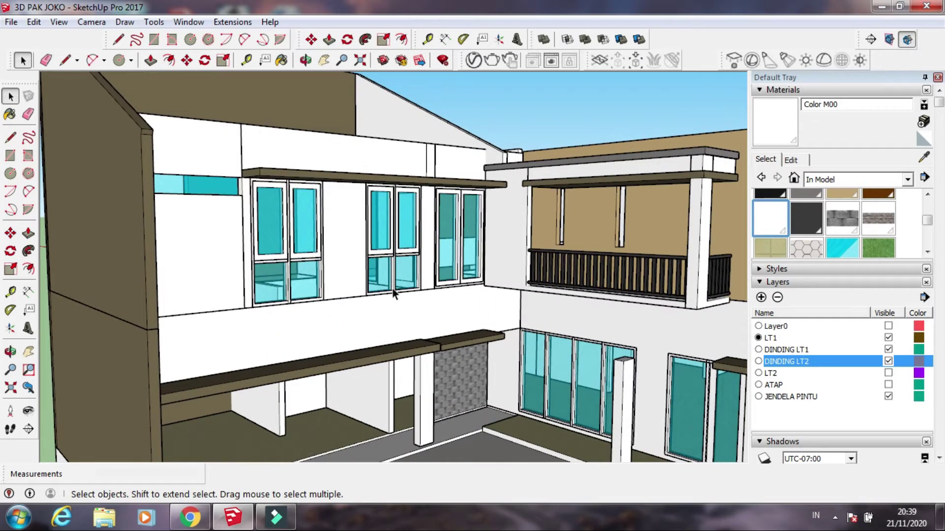
mouse_move(337, 271)
middle_mouse_down()
mouse_move(423, 377)
mouse_move(423, 263)
mouse_move(387, 282)
middle_mouse_up()
scroll(373, 317, "down", 3)
scroll(424, 377, "up", 4)
scroll(363, 306, "down", 3)
scroll(491, 249, "down", 3)
middle_click_drag(491, 248, 344, 383)
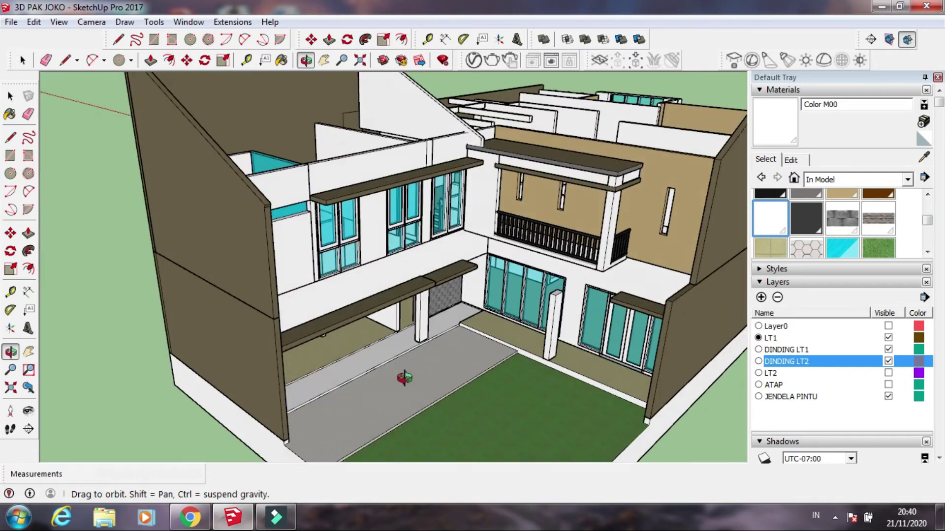
scroll(432, 339, "up", 3)
middle_click_drag(432, 339, 401, 260)
scroll(462, 326, "up", 3)
mouse_move(461, 326)
middle_mouse_down()
mouse_move(441, 318)
mouse_move(453, 281)
mouse_move(492, 326)
middle_mouse_up()
scroll(492, 326, "up", 2)
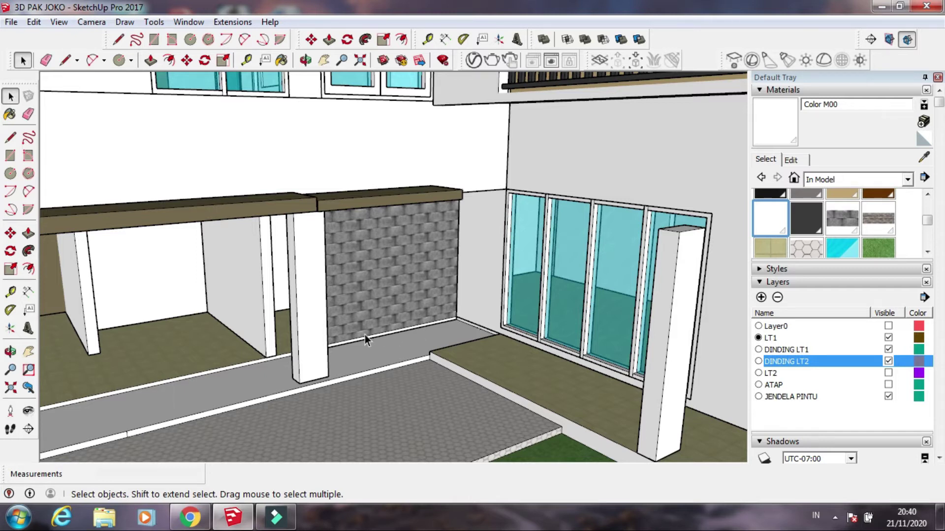
Copy the white pillar by the stone wall and paste it near the glass doors.
left_click(317, 334)
scroll(317, 353, "up", 1)
scroll(317, 352, "up", 2)
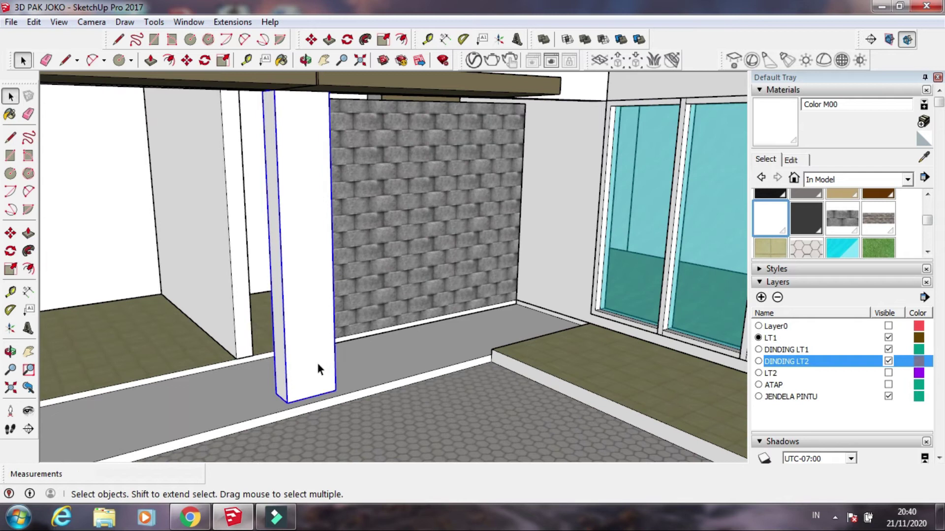
key("ctrl+c")
key("ctrl+v")
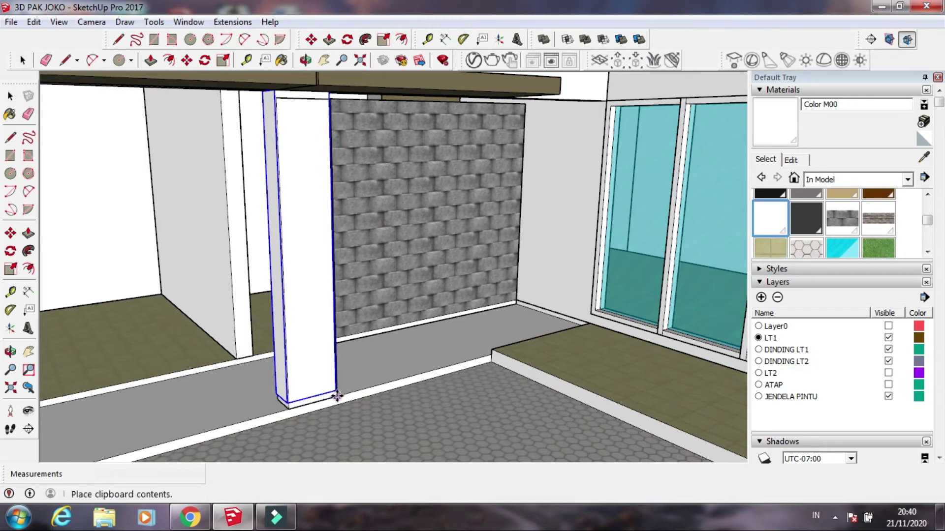
scroll(546, 322, "up", 2)
left_click(595, 324)
middle_click_drag(594, 341, 593, 375)
Reposition the new column toward the glass door with Move.
key("m")
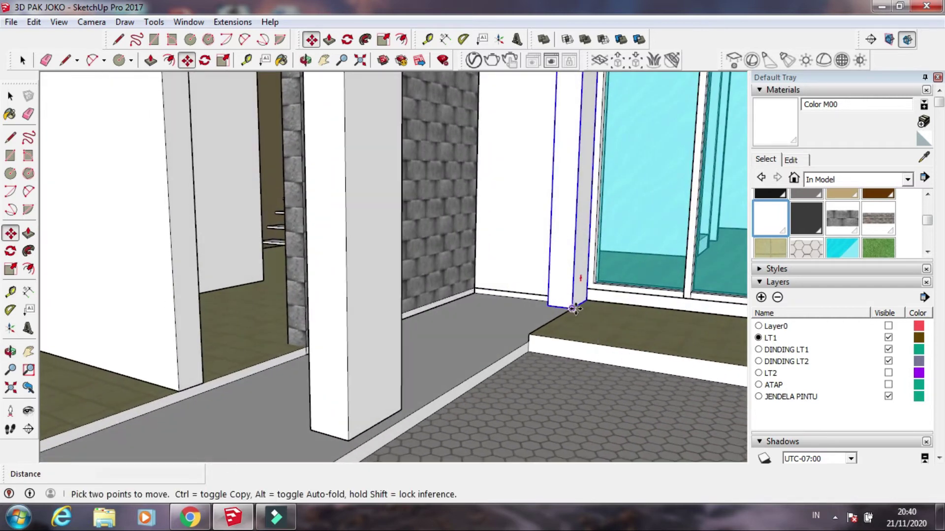
left_click(572, 308)
scroll(423, 383, "up", 2)
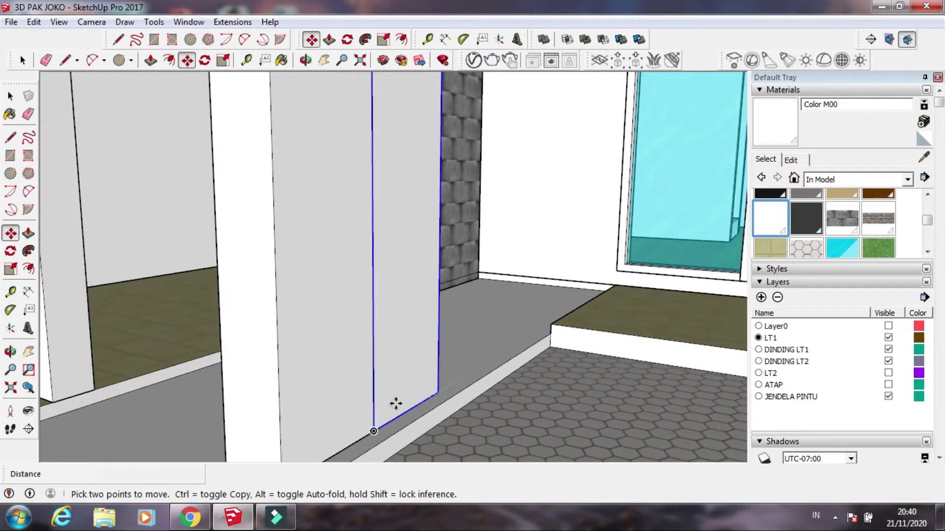
middle_click_drag(373, 431, 569, 335)
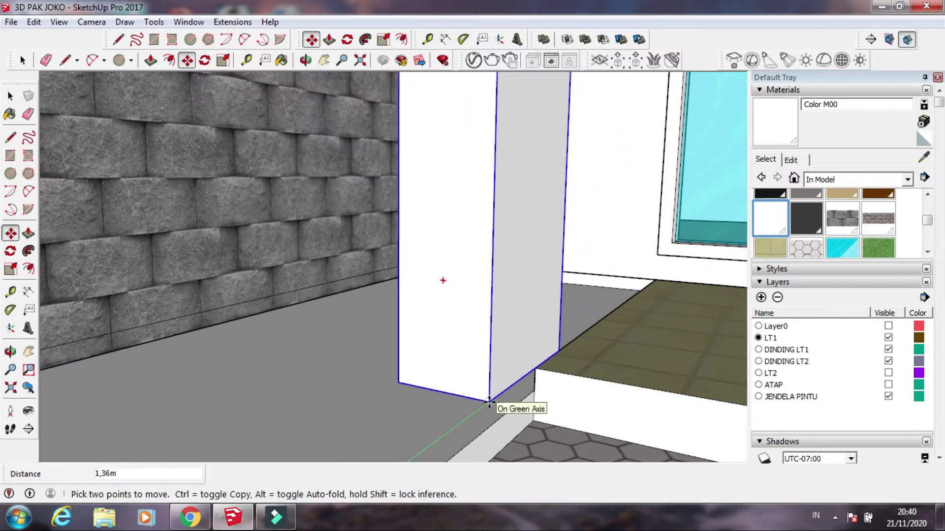
mouse_move(479, 337)
middle_mouse_down()
mouse_move(494, 356)
mouse_move(569, 276)
mouse_move(601, 343)
mouse_move(651, 369)
mouse_move(713, 365)
middle_mouse_up()
left_click(21, 61)
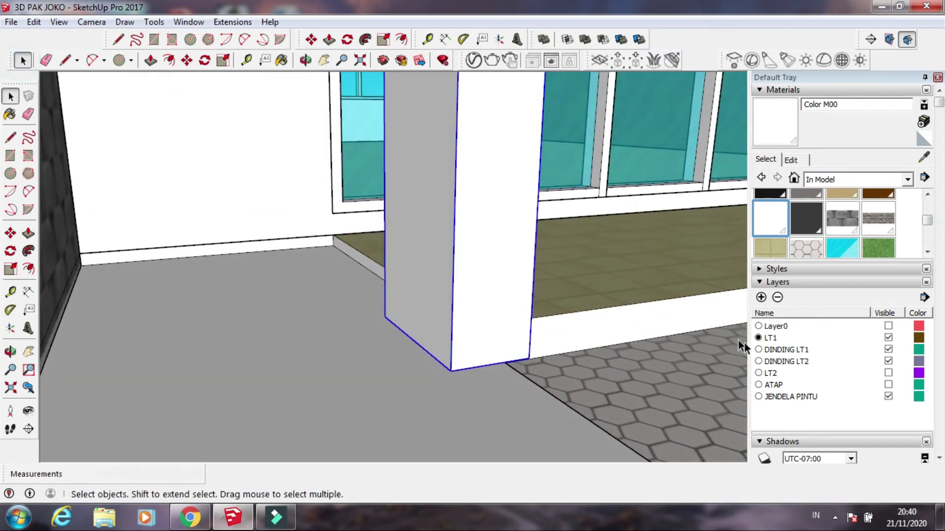
left_click(586, 300)
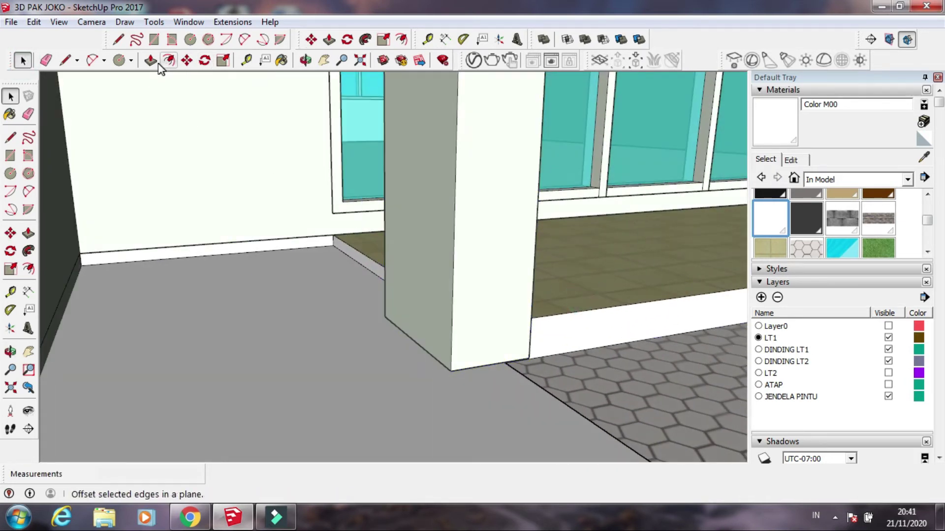
Push/Pull the tiled terrace floor's edge out to the side wall.
left_click(150, 60)
left_click(344, 264)
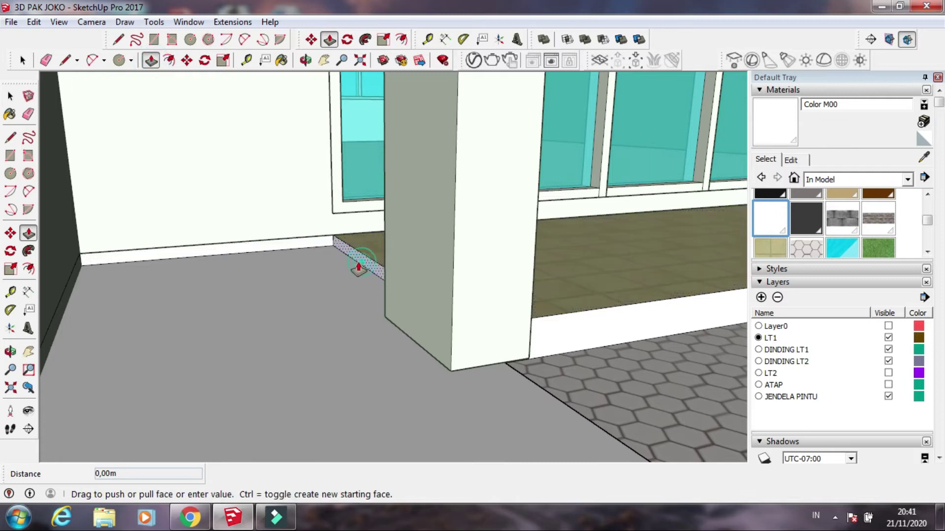
left_click(80, 241)
mouse_move(374, 344)
middle_mouse_down()
mouse_move(261, 333)
mouse_move(141, 363)
middle_mouse_up()
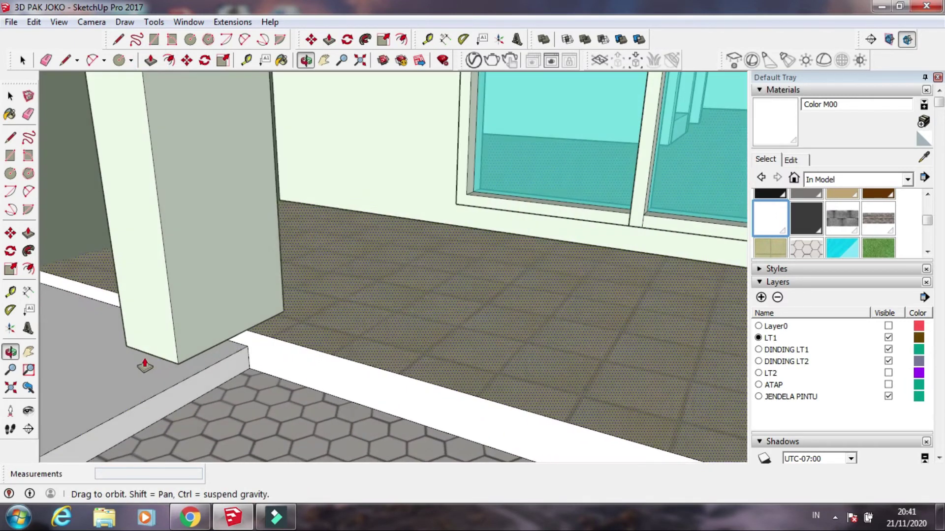
left_click(22, 60)
Move the column beside the glass doors about 1,19 m, next to the window wall.
scroll(370, 290, "down", 3)
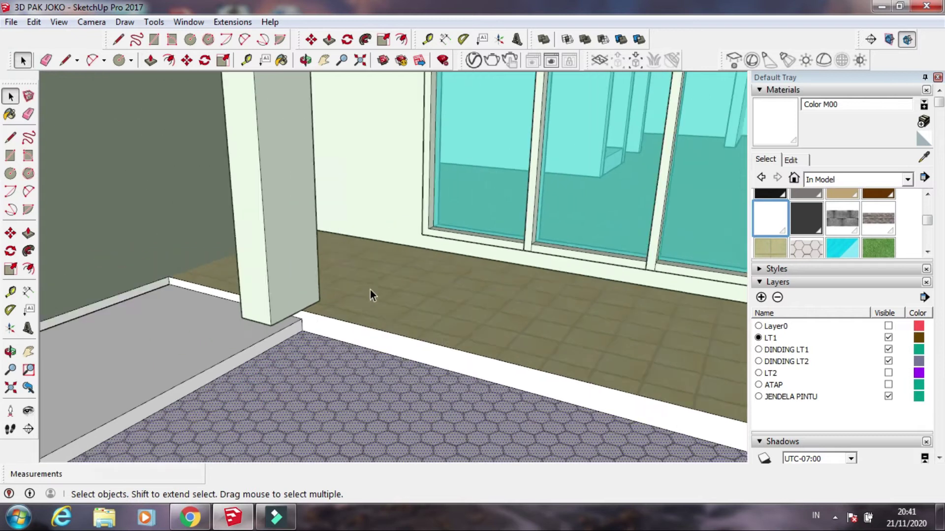
scroll(270, 332, "down", 4)
scroll(470, 388, "down", 4)
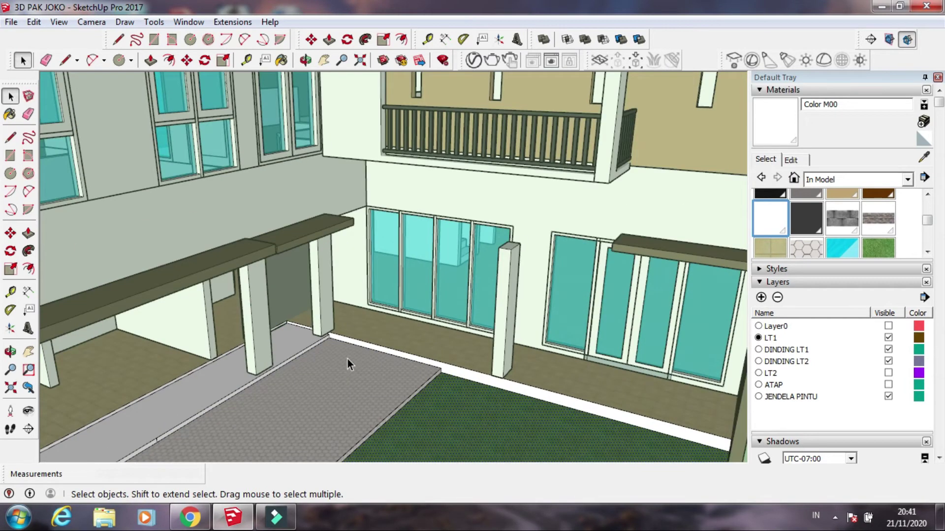
scroll(348, 358, "down", 3)
scroll(341, 323, "up", 5)
scroll(341, 323, "up", 3)
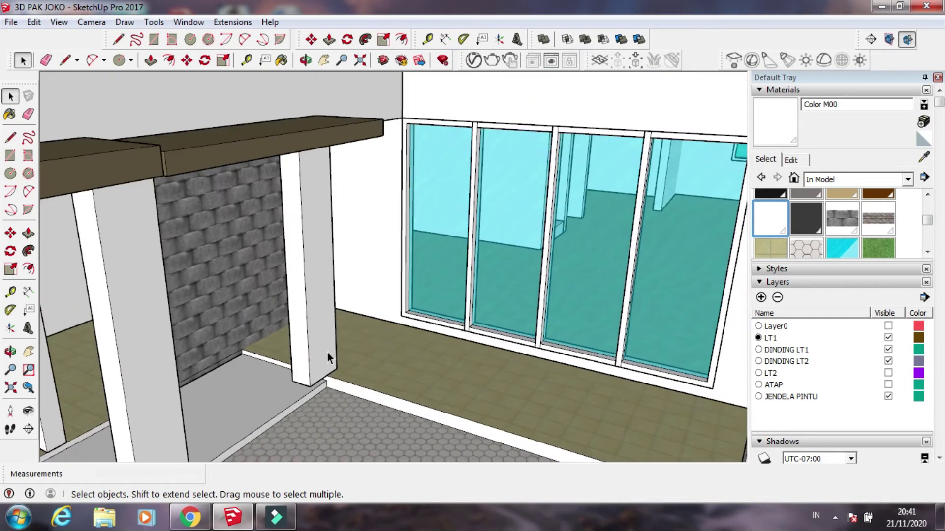
left_click(326, 353)
left_click(184, 64)
scroll(345, 388, "up", 3)
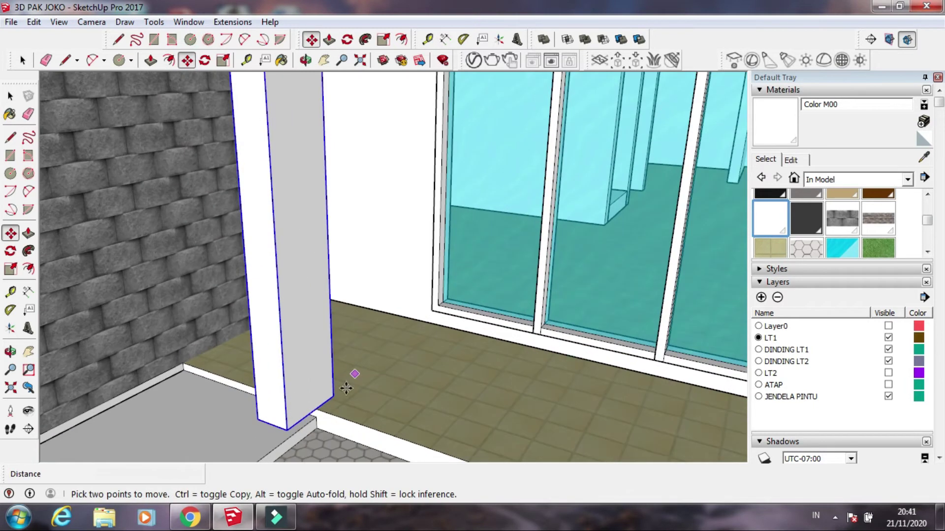
left_click(334, 397)
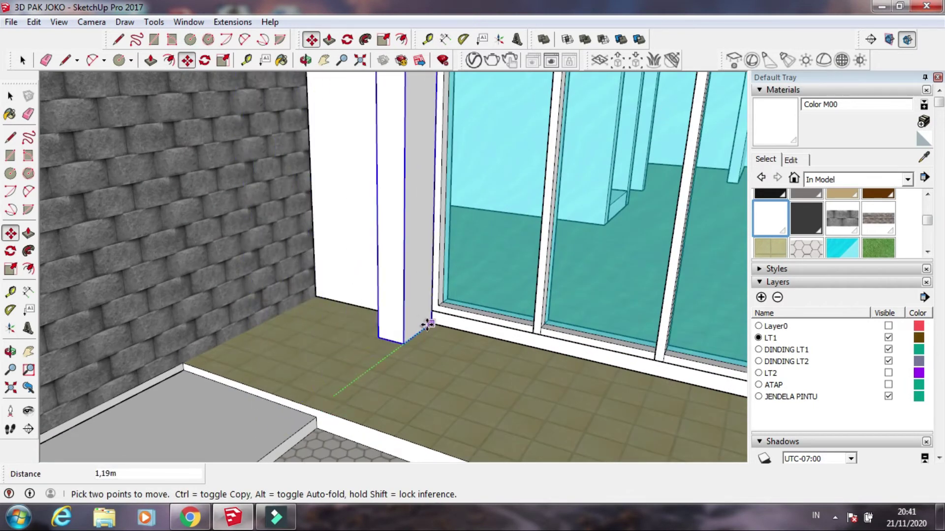
left_click(426, 324)
scroll(426, 325, "down", 5)
scroll(385, 405, "down", 3)
mouse_move(385, 405)
middle_mouse_down()
mouse_move(238, 418)
mouse_move(320, 315)
mouse_move(344, 386)
mouse_move(249, 392)
mouse_move(287, 389)
mouse_move(296, 394)
mouse_move(288, 410)
middle_mouse_up()
scroll(350, 208, "down", 2)
Select the beam above the stone wall and inspect it from several angles.
scroll(351, 208, "down", 4)
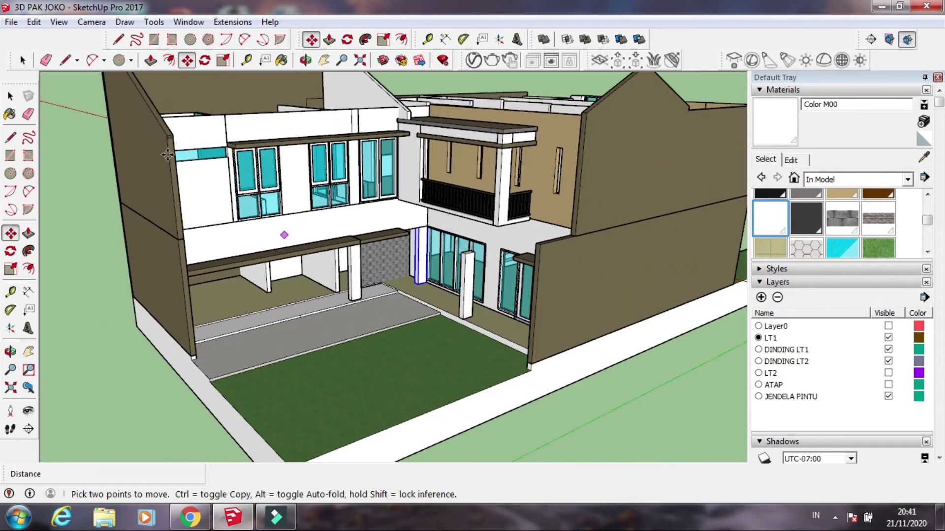
left_click(22, 60)
scroll(309, 250, "up", 1)
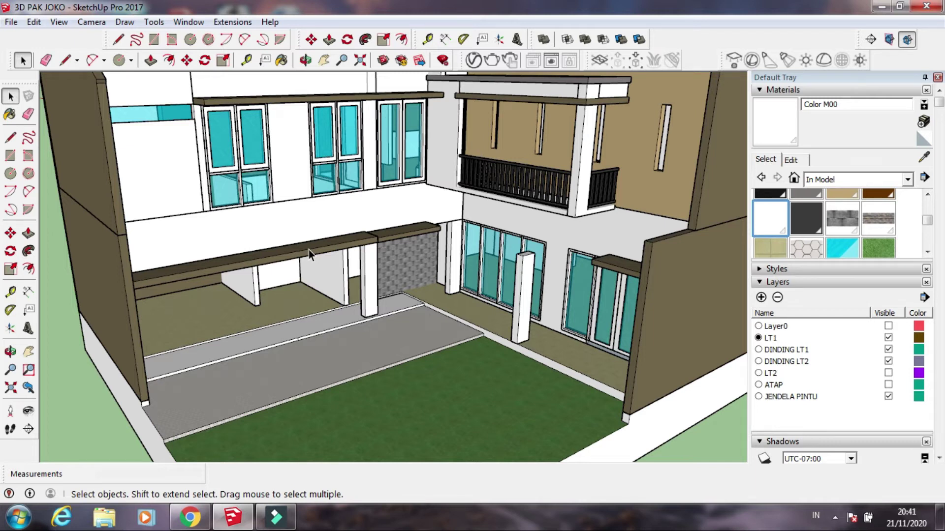
mouse_move(445, 293)
middle_mouse_down()
mouse_move(381, 276)
mouse_move(424, 250)
mouse_move(397, 223)
middle_mouse_up()
scroll(397, 224, "up", 2)
left_click(403, 217)
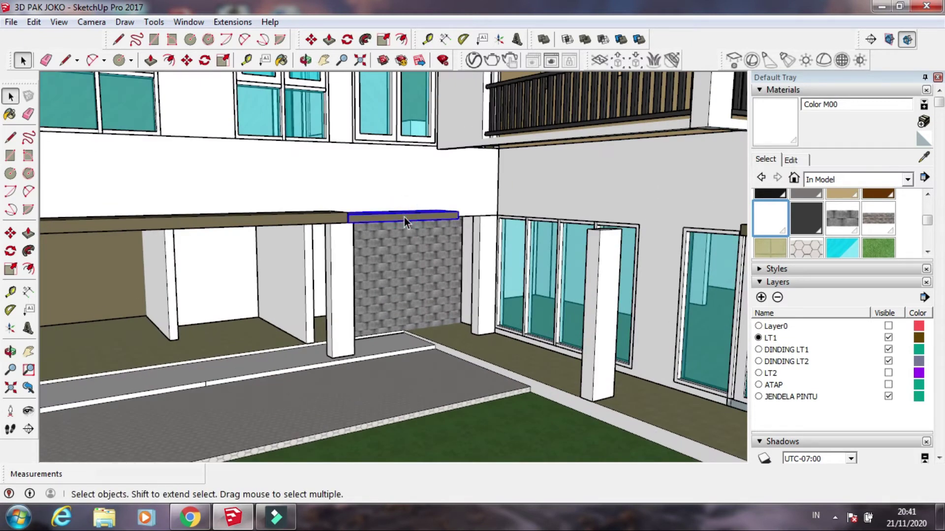
mouse_move(378, 245)
middle_mouse_down()
mouse_move(279, 366)
mouse_move(383, 286)
middle_mouse_up()
scroll(382, 286, "down", 2)
scroll(356, 303, "up", 3)
scroll(356, 303, "up", 2)
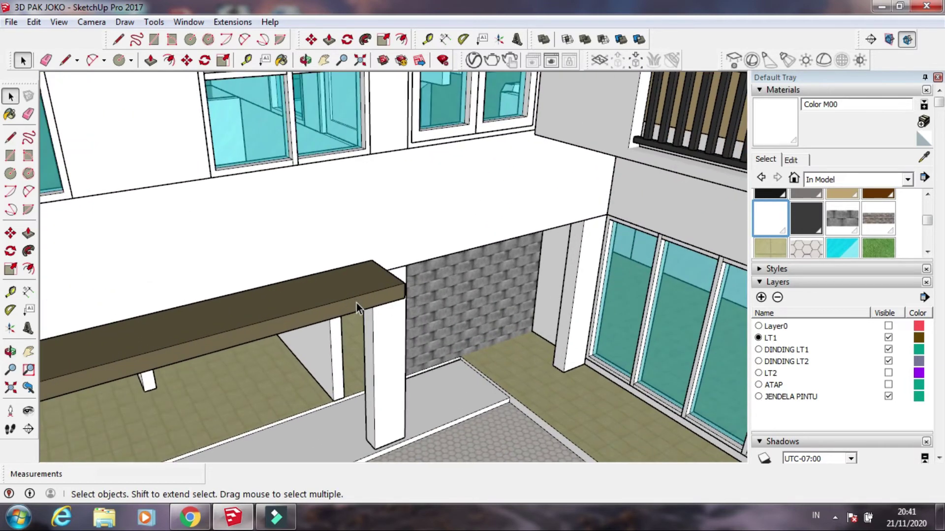
mouse_move(371, 296)
middle_mouse_down()
mouse_move(385, 141)
mouse_move(432, 217)
middle_mouse_up()
Delete the top rail of the balcony's short side railing.
middle_click_drag(480, 173, 479, 211)
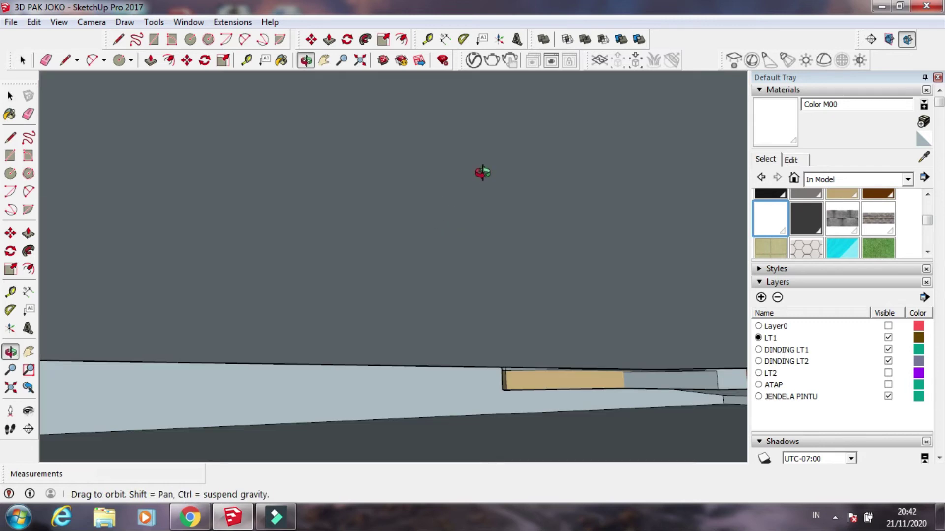
scroll(480, 211, "down", 2)
middle_click_drag(436, 152, 438, 255)
scroll(273, 252, "down", 2)
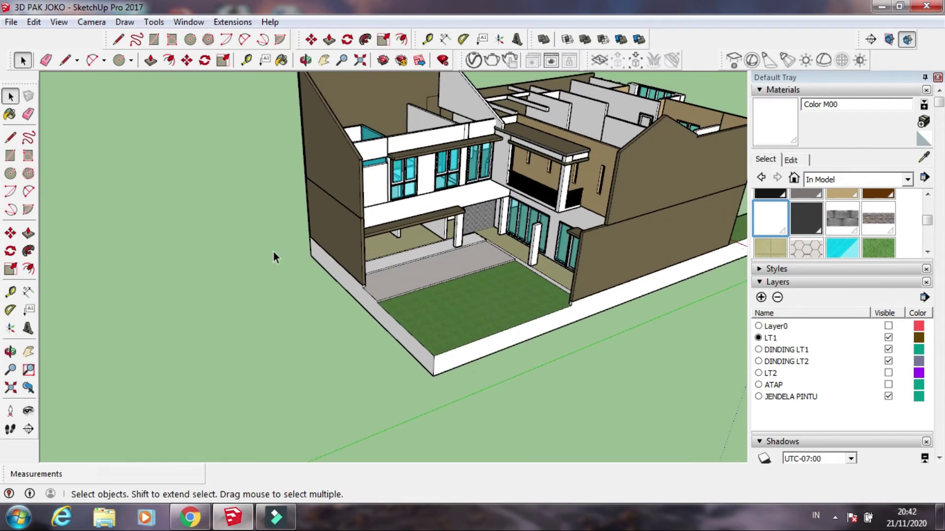
scroll(450, 148, "up", 2)
scroll(450, 142, "up", 2)
middle_click_drag(472, 160, 396, 96)
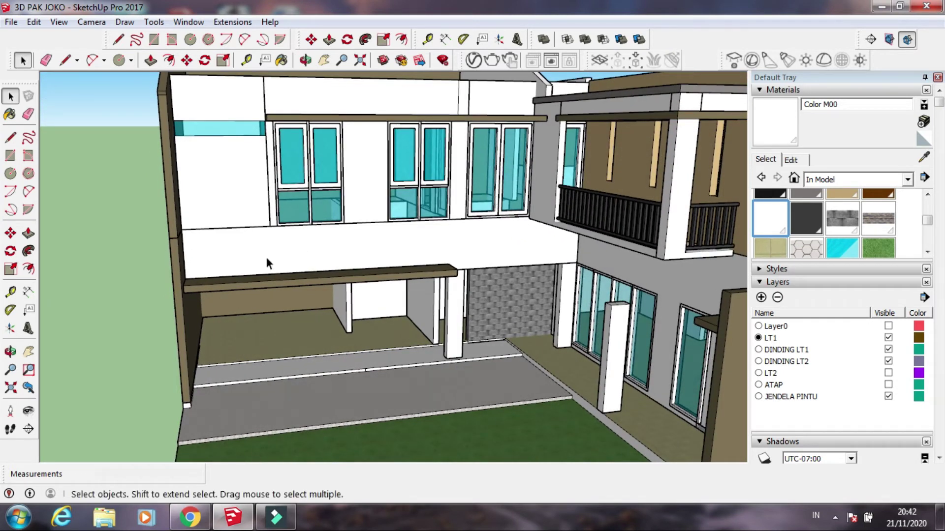
middle_click_drag(266, 263, 384, 201)
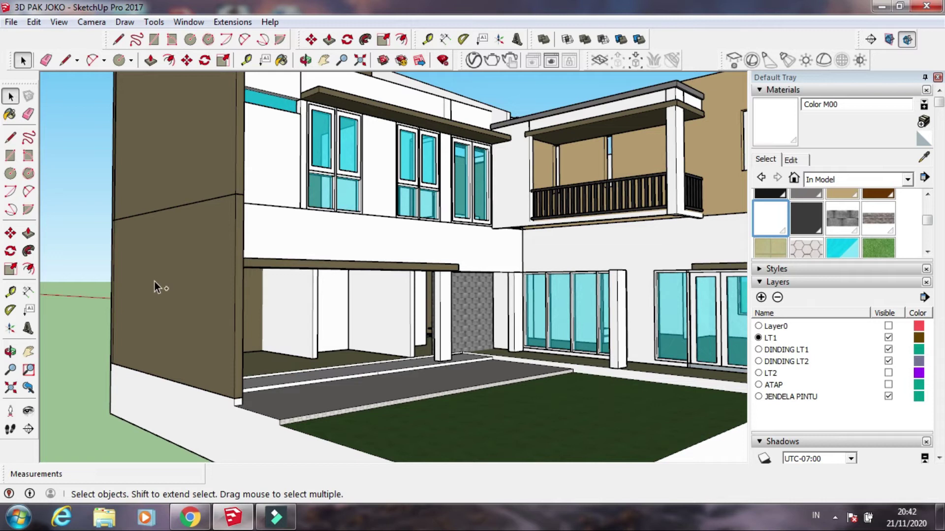
middle_click_drag(203, 261, 566, 333)
scroll(545, 273, "up", 5)
scroll(533, 261, "up", 3)
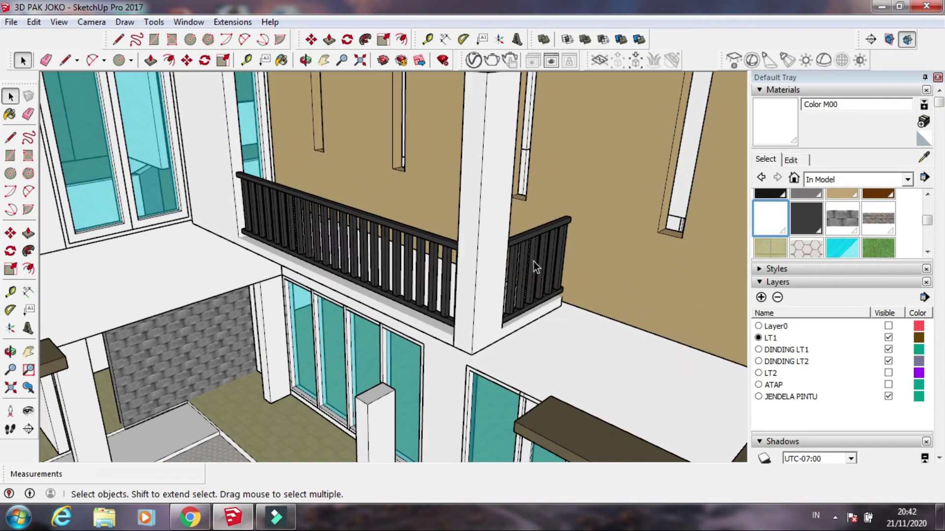
key("Delete")
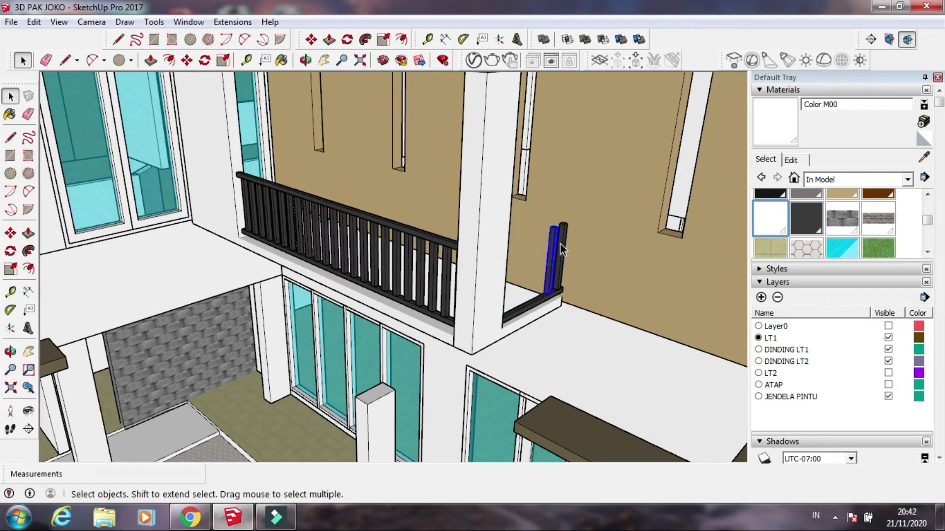
Select and delete the white column at the balcony's corner.
mouse_move(545, 297)
middle_mouse_down()
mouse_move(481, 311)
mouse_move(519, 238)
mouse_move(563, 196)
mouse_move(575, 218)
mouse_move(528, 327)
mouse_move(500, 305)
middle_mouse_up()
left_click(501, 306)
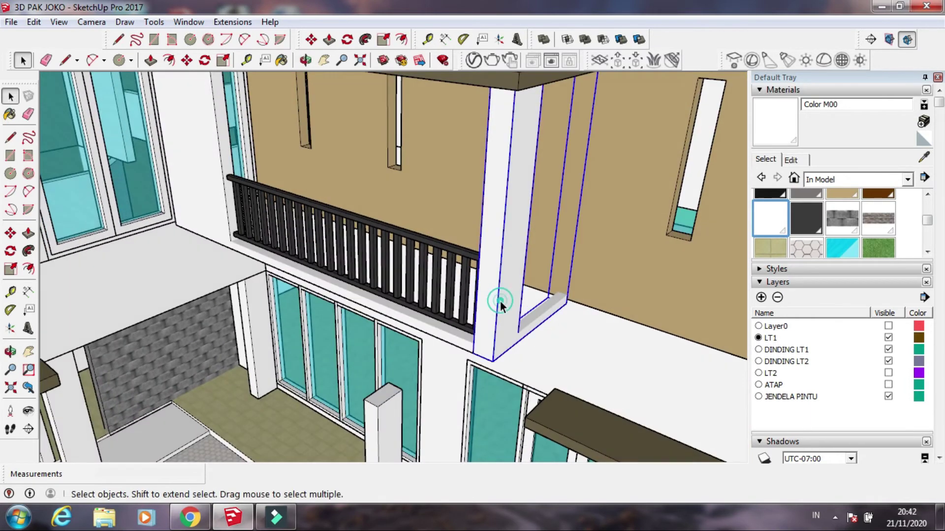
scroll(525, 281, "down", 5)
scroll(488, 258, "down", 2)
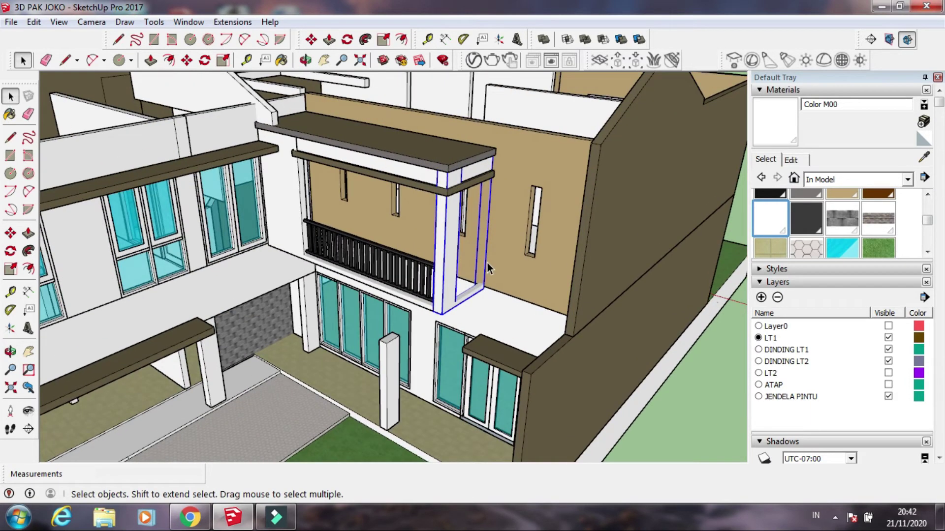
mouse_move(432, 329)
middle_mouse_down()
mouse_move(534, 272)
mouse_move(533, 249)
mouse_move(512, 294)
middle_mouse_up()
key("Delete")
scroll(509, 276, "up", 2)
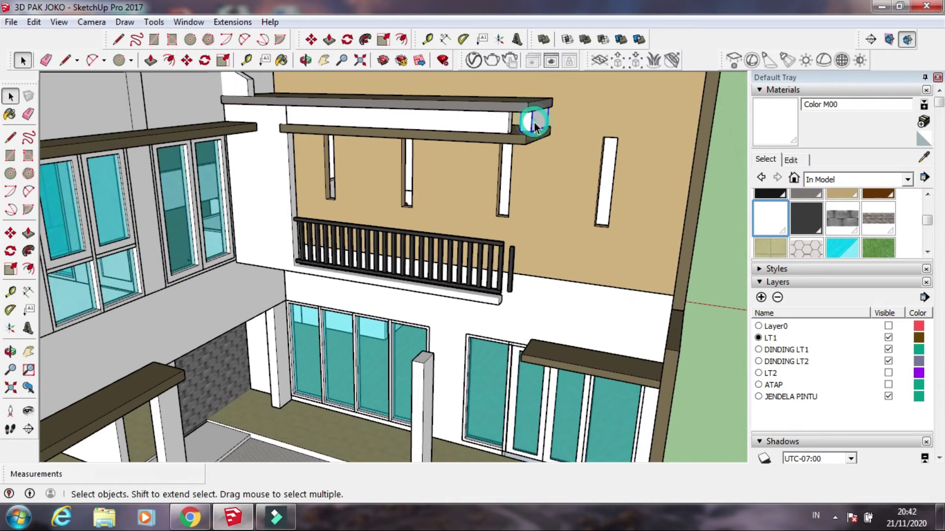
Push/Pull the first facade beam's end across to the gable wall.
scroll(497, 121, "up", 2)
left_click(151, 60)
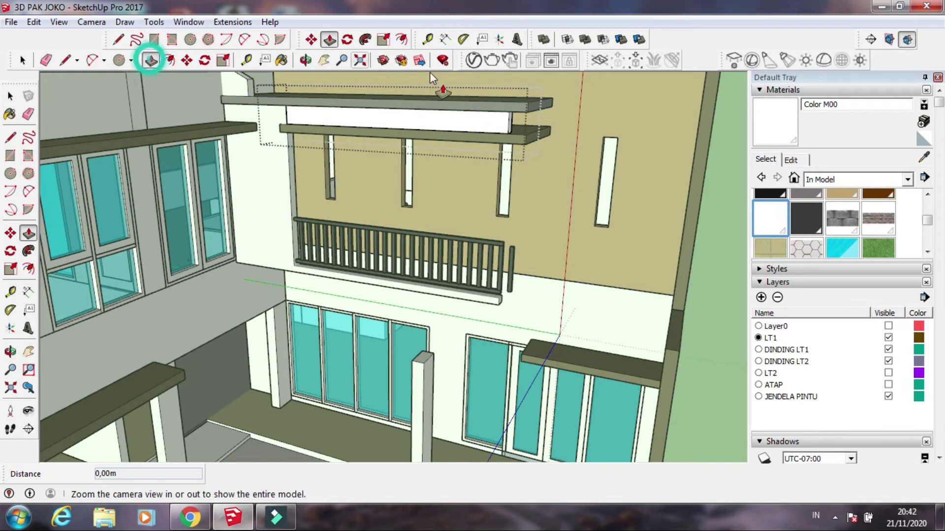
left_click(511, 132)
scroll(578, 156, "down", 2)
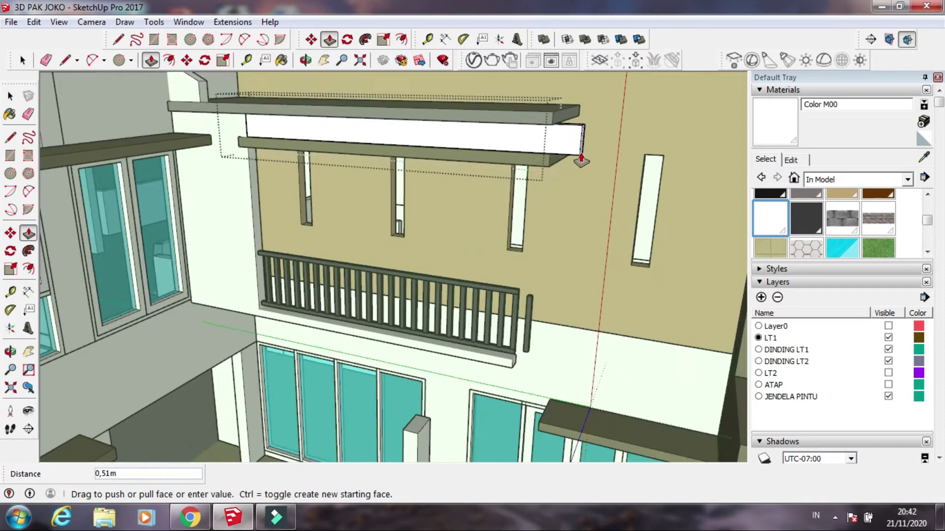
scroll(615, 143, "down", 2)
left_click(684, 109)
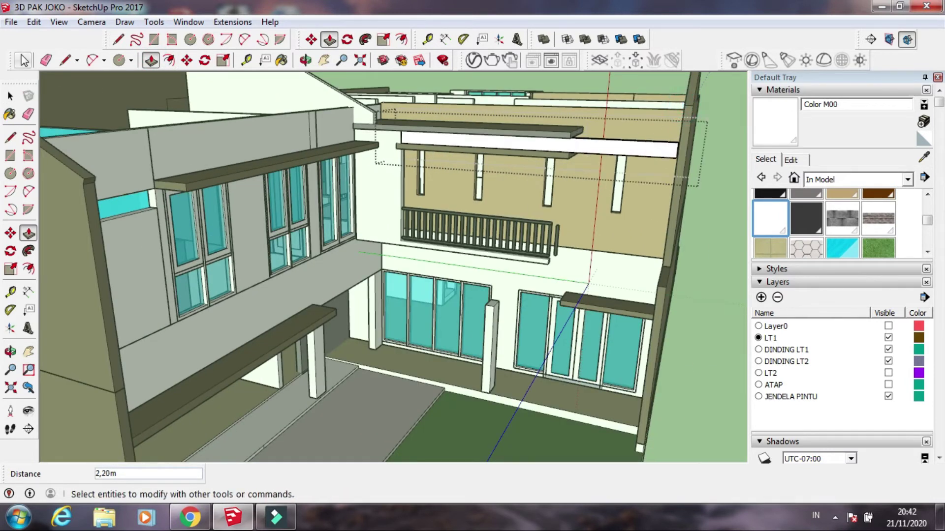
key("space")
Stretch the second upper beam's end face out to the gable wall.
scroll(560, 143, "up", 2)
scroll(561, 145, "up", 2)
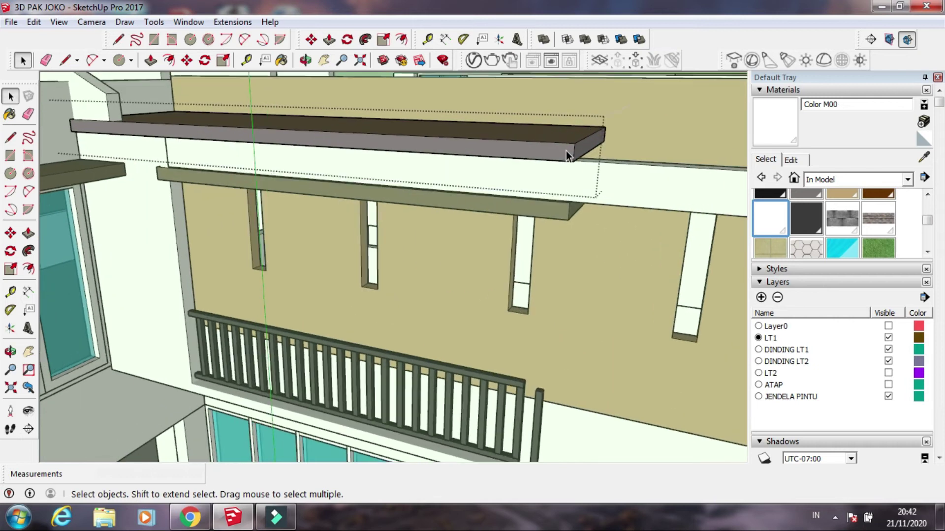
left_click(600, 148)
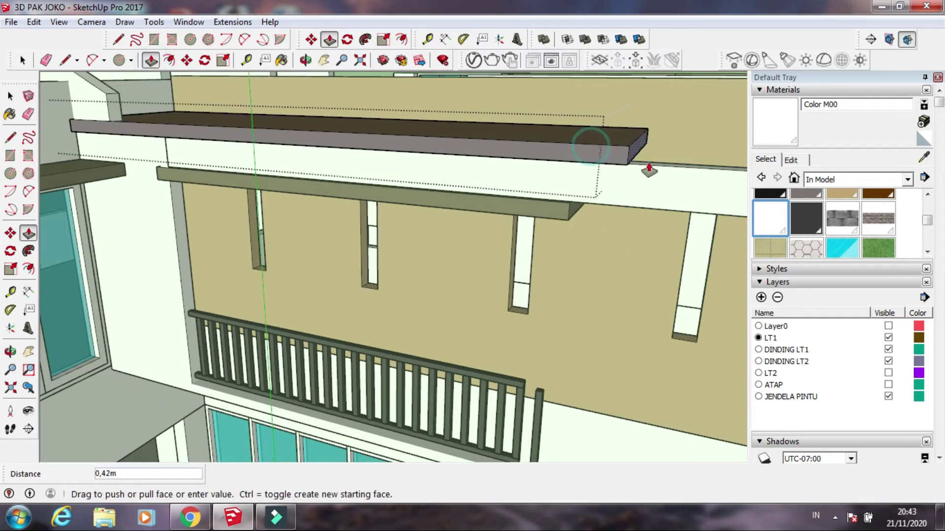
scroll(609, 148, "down", 2)
scroll(697, 151, "down", 2)
left_click(689, 138)
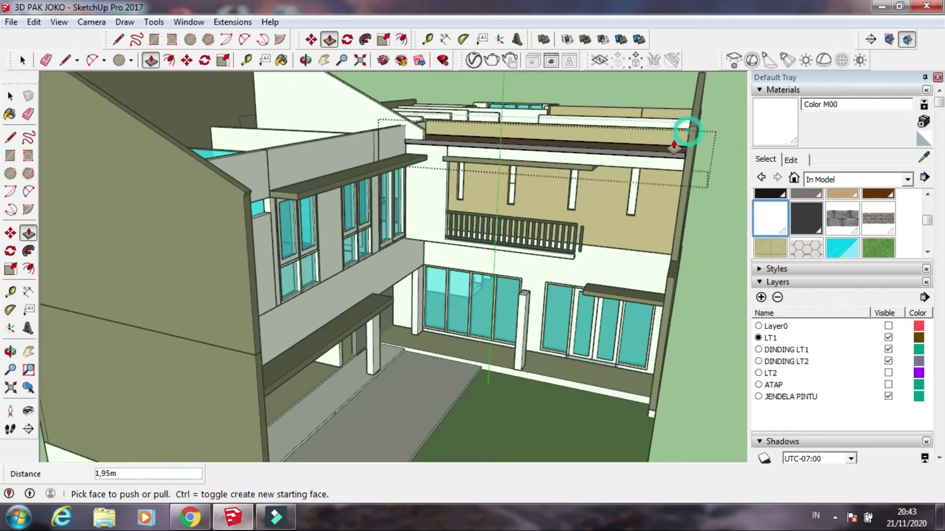
scroll(649, 162, "up", 3)
key("space")
Pull the upper beam's end again to fix its final length at the gable wall.
middle_click_drag(589, 195, 492, 142)
left_click(512, 143)
key("f")
key("p")
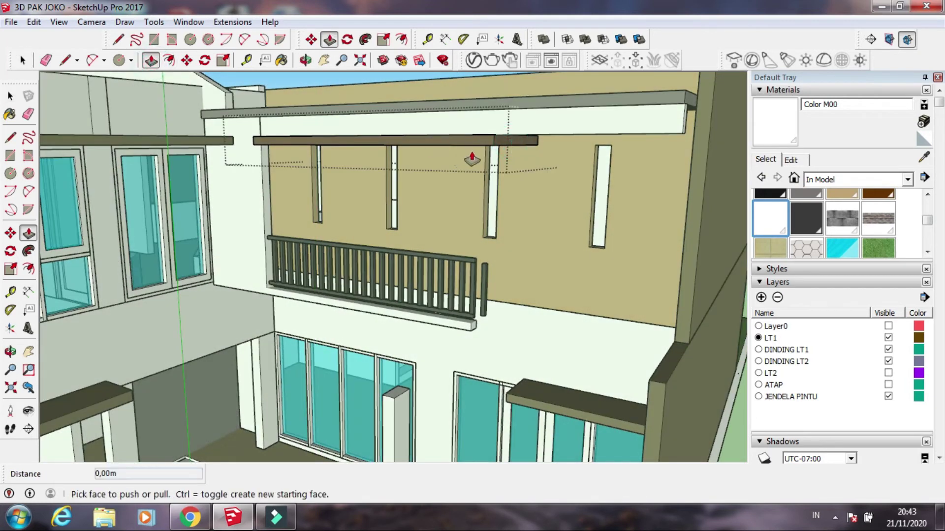
left_click_drag(498, 146, 689, 134)
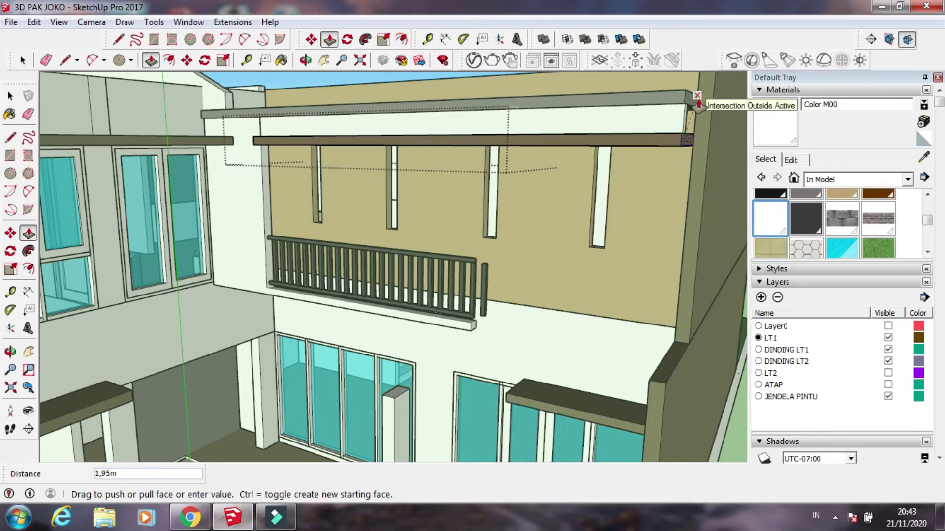
left_click(698, 104)
mouse_move(697, 104)
middle_mouse_down()
mouse_move(647, 217)
mouse_move(695, 143)
mouse_move(532, 231)
mouse_move(492, 240)
mouse_move(517, 238)
mouse_move(485, 223)
mouse_move(344, 271)
mouse_move(329, 191)
middle_mouse_up()
key("space")
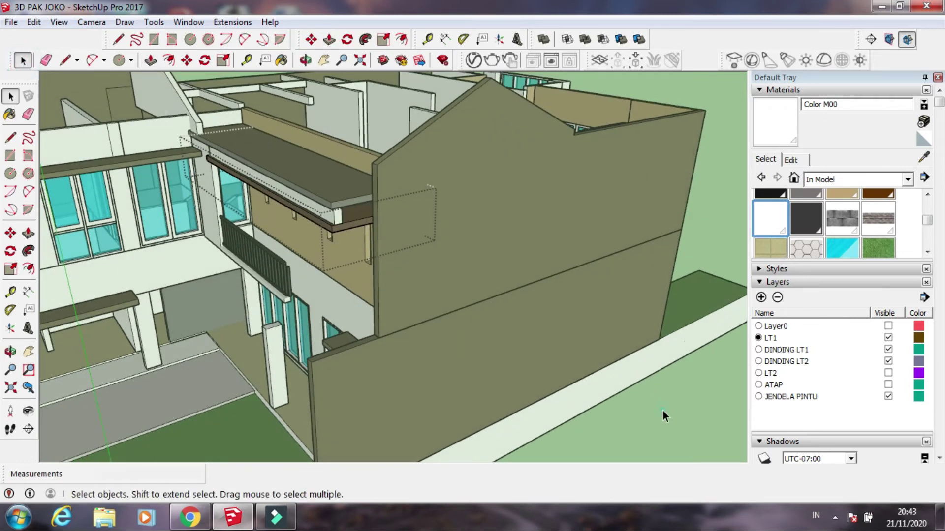
Open the gable wall group and Push/Pull its face to thicken the wall.
middle_click_drag(403, 284, 439, 270)
scroll(449, 258, "up", 2)
scroll(439, 200, "up", 2)
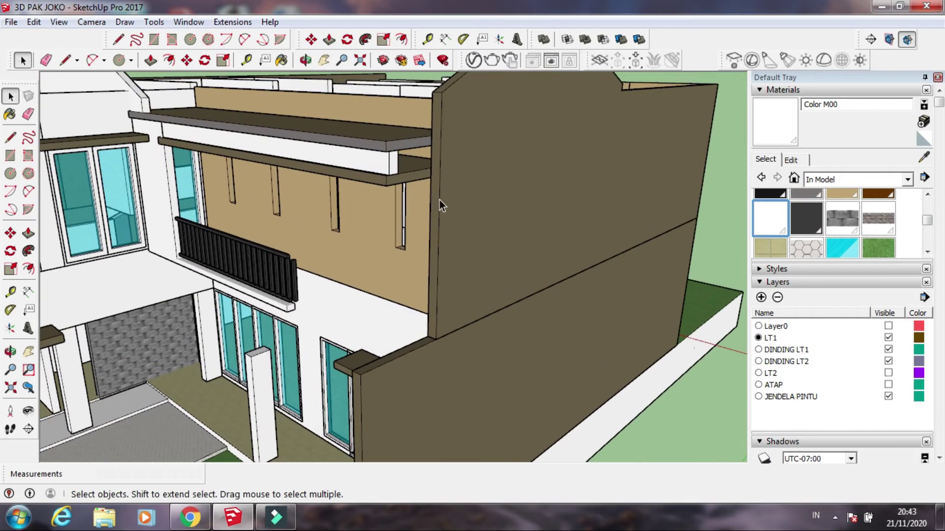
double_click(433, 190)
left_click(152, 64)
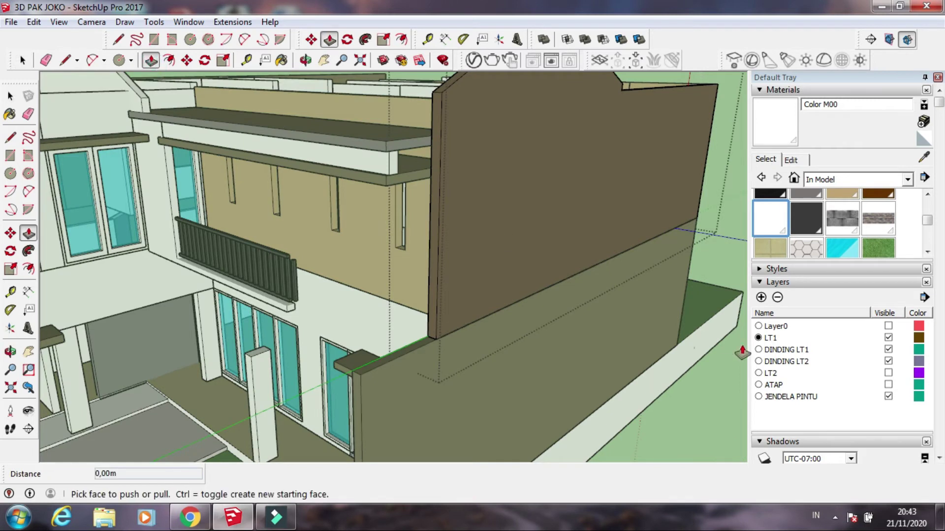
left_click(759, 362)
left_click(386, 148)
scroll(516, 253, "down", 4)
mouse_move(547, 340)
middle_mouse_down()
mouse_move(429, 270)
mouse_move(472, 263)
middle_mouse_up()
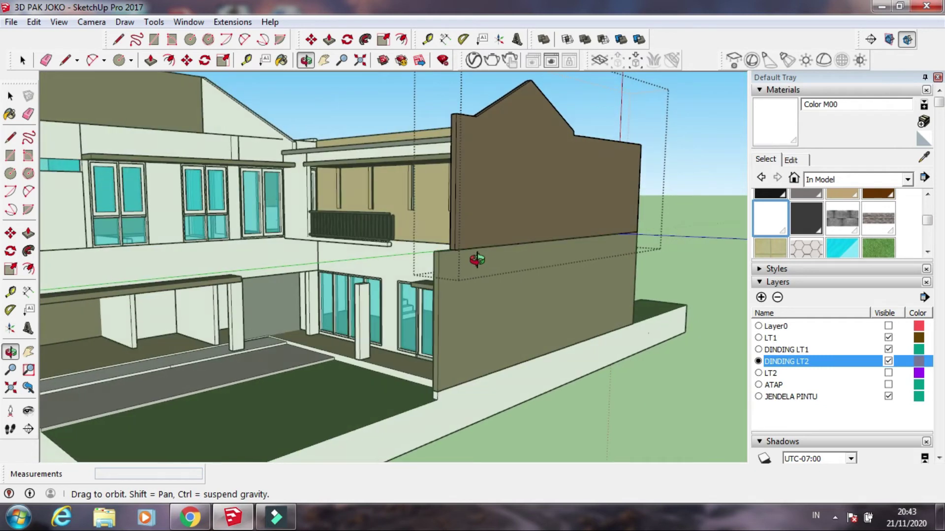
Make the LT2 layer visible to show the upper-floor slab.
scroll(403, 242, "up", 3)
scroll(369, 259, "up", 3)
left_click(24, 60)
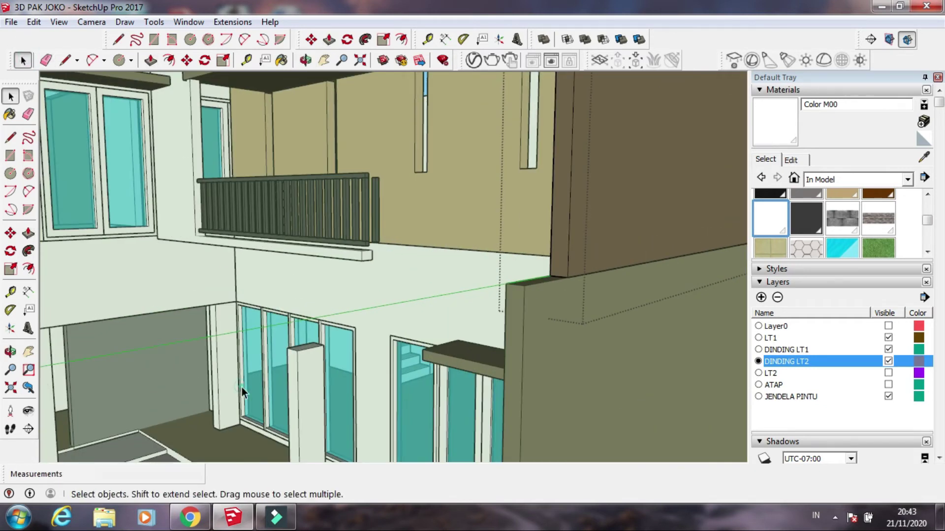
left_click(888, 373)
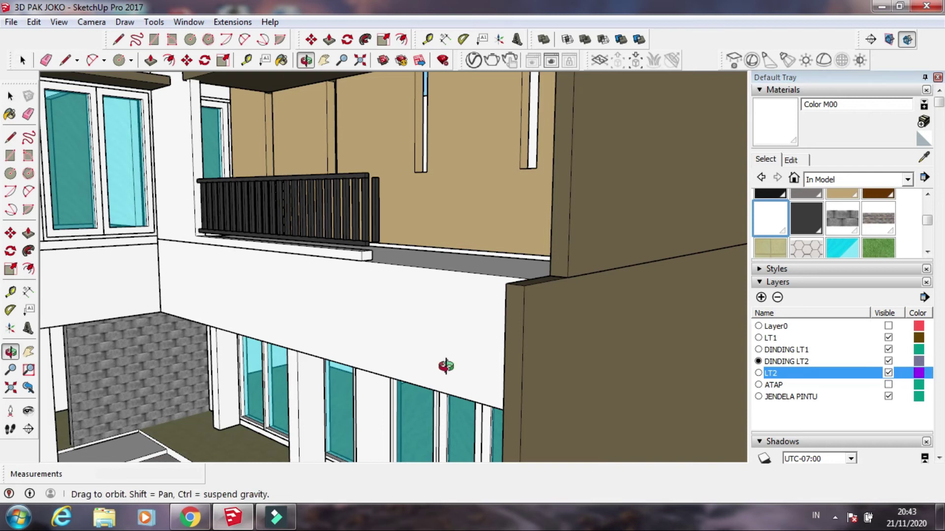
Push/Pull the balcony ledge's end face out to meet the side wall.
middle_click_drag(443, 362, 410, 335)
scroll(376, 296, "up", 3)
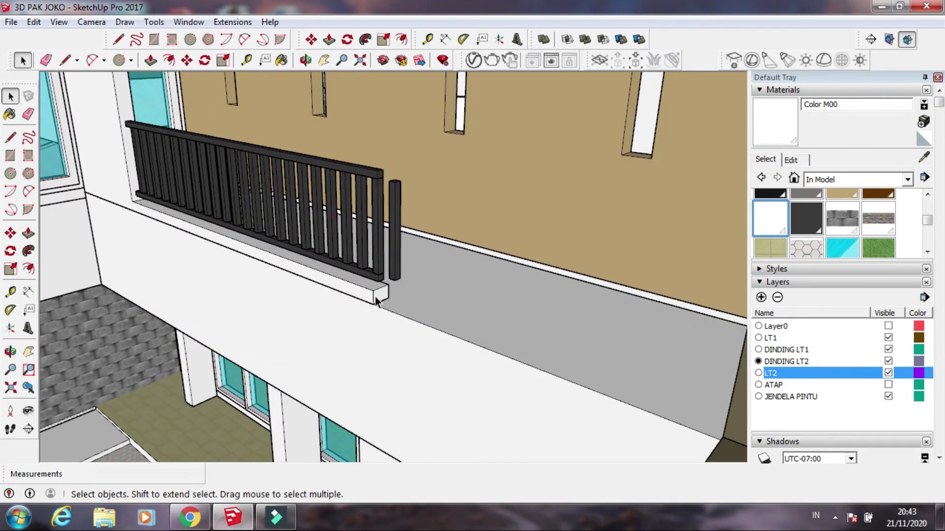
left_click(150, 60)
left_click(379, 294)
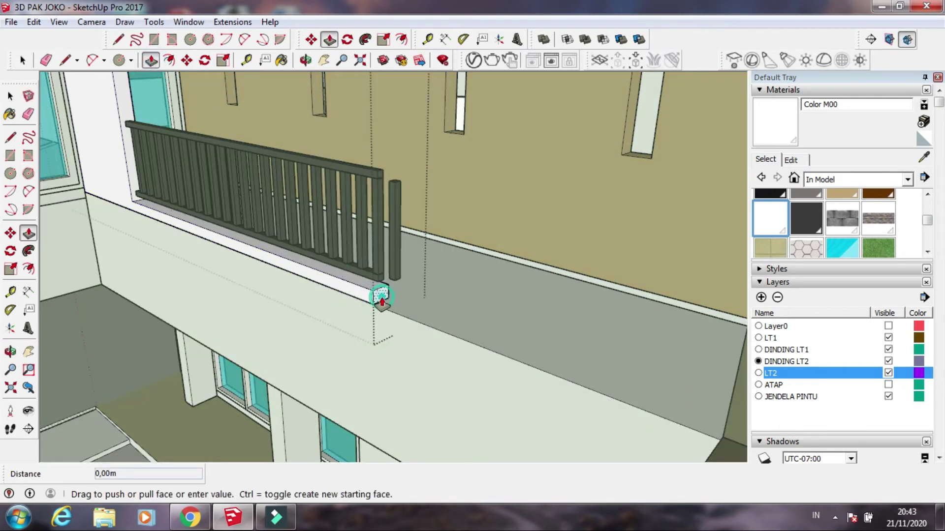
scroll(379, 294, "down", 2)
left_click(583, 360)
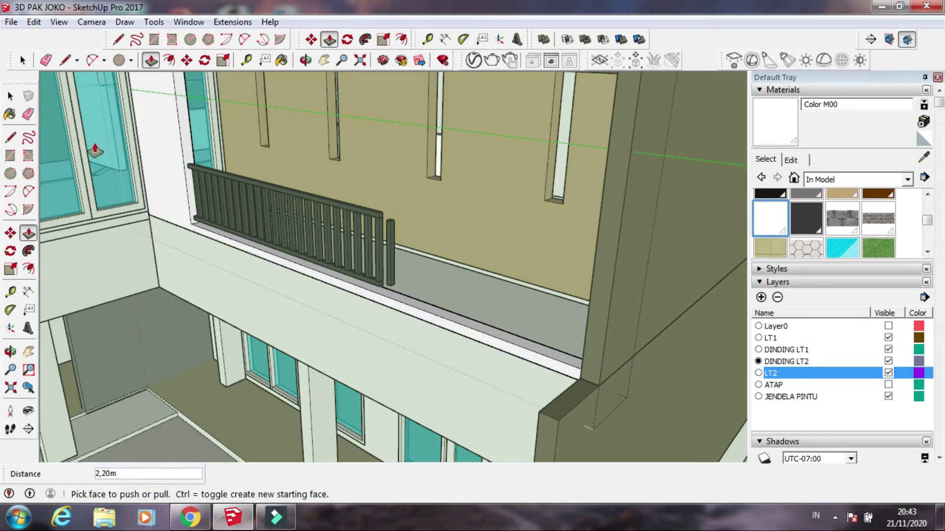
Select the end balusters of the balcony railing.
left_click(21, 60)
scroll(548, 376, "down", 3)
middle_click_drag(547, 376, 426, 424)
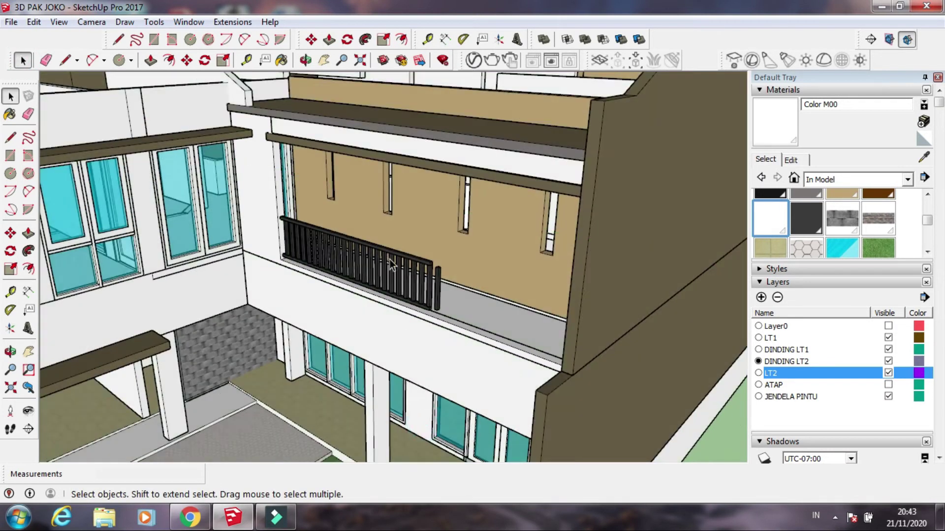
scroll(405, 277, "up", 5)
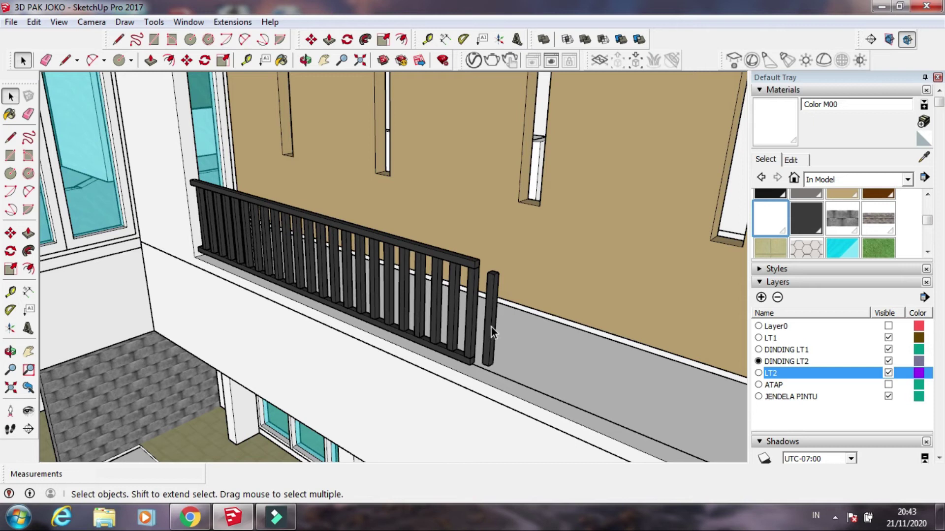
left_click_drag(471, 313, 424, 274, "shift")
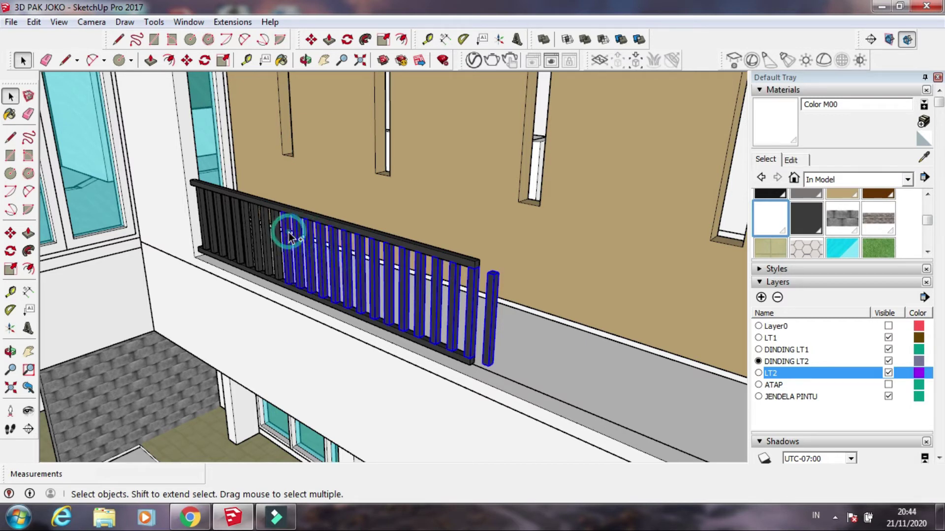
Paste a copy of the selected balusters and place it beside the railing.
scroll(257, 219, "up", 3)
scroll(281, 220, "up", 2)
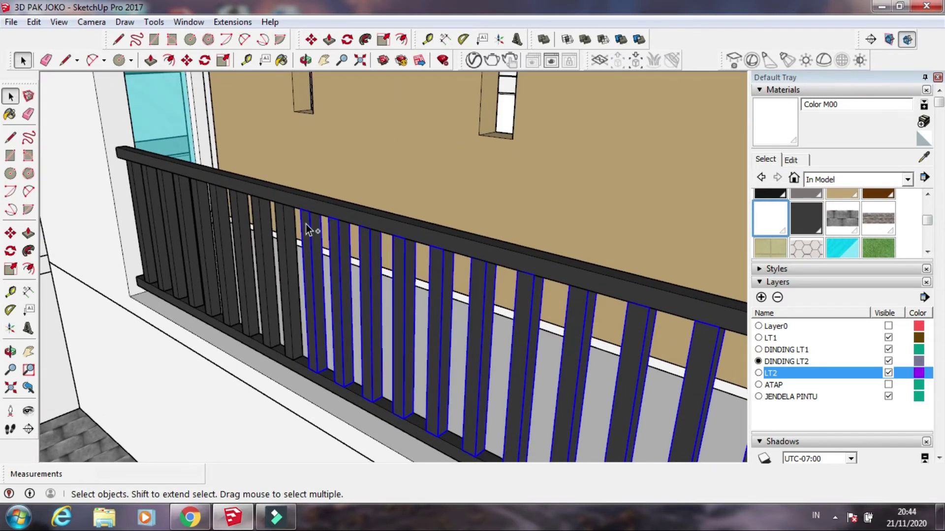
key("ctrl+v")
scroll(384, 222, "down", 3)
scroll(394, 223, "down", 2)
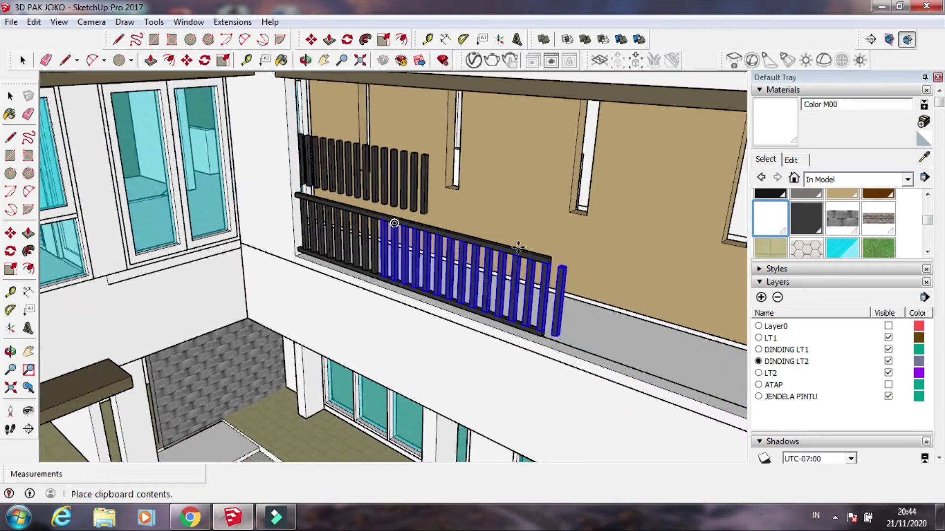
scroll(625, 319, "down", 2)
scroll(610, 313, "down", 2)
scroll(589, 304, "down", 2)
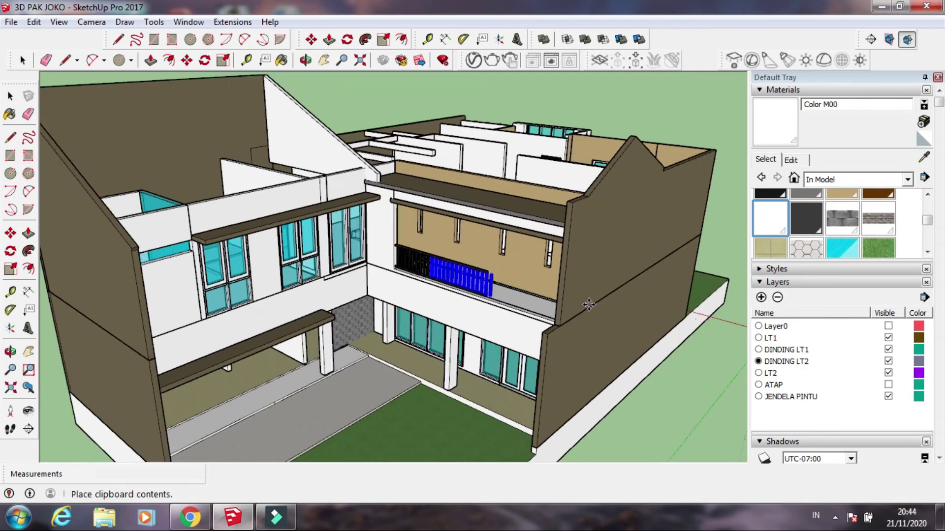
scroll(566, 303, "up", 3)
scroll(519, 302, "down", 2)
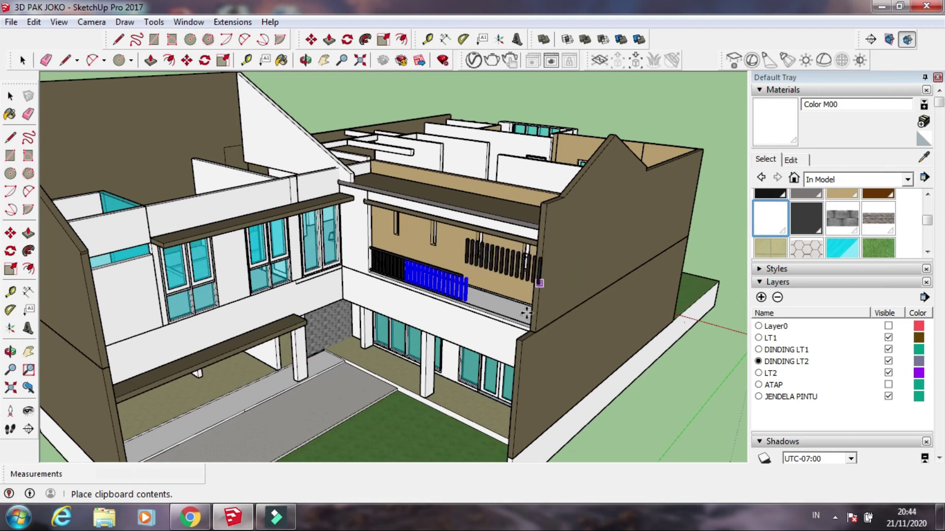
scroll(526, 313, "up", 2)
scroll(523, 312, "up", 2)
scroll(524, 312, "up", 1)
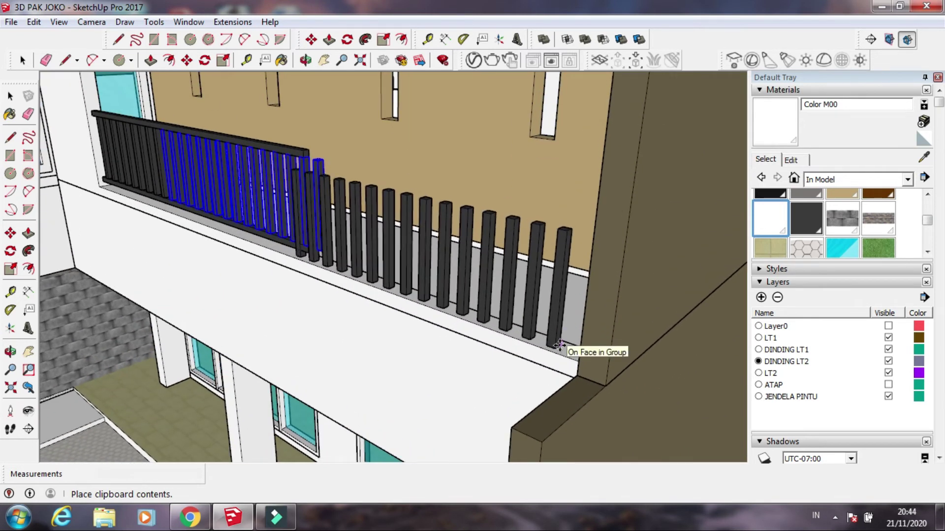
left_click(559, 345)
Move the copied balusters from their top corner into line with the existing post.
scroll(512, 286, "up", 2)
scroll(315, 158, "up", 2)
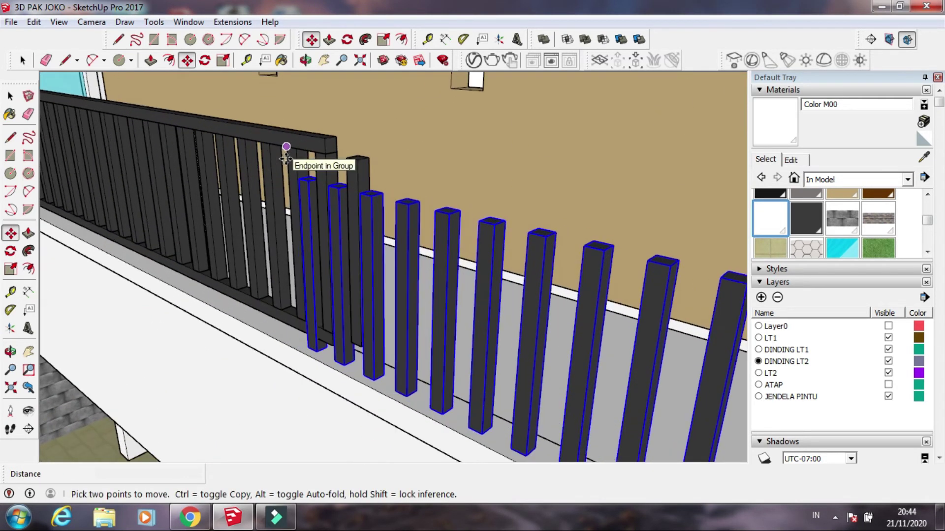
scroll(312, 167, "up", 1)
scroll(312, 167, "up", 1)
left_click(296, 193)
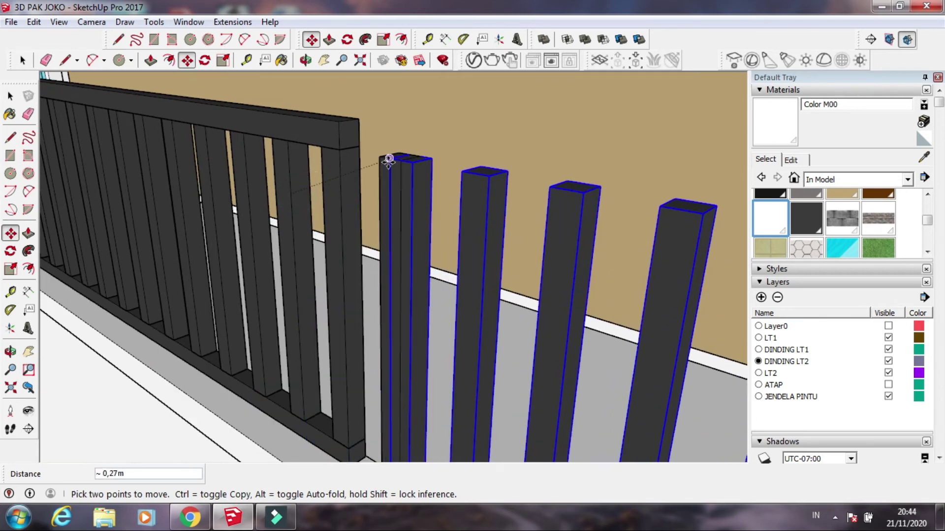
left_click(386, 154)
scroll(285, 172, "down", 2)
scroll(285, 171, "down", 3)
mouse_move(285, 171)
middle_mouse_down()
mouse_move(398, 213)
mouse_move(458, 209)
middle_mouse_up()
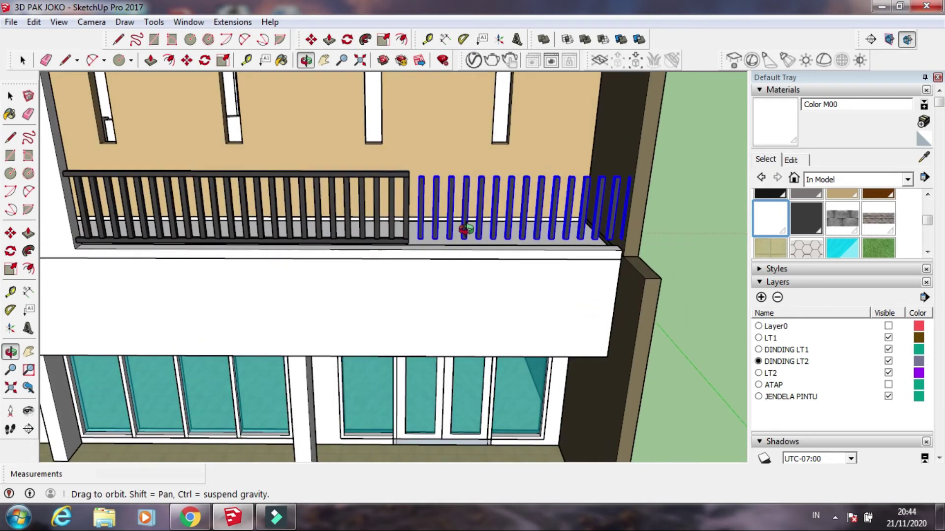
Extend the bottom balcony rail 2,20 m along the balcony with Push/Pull.
left_click(22, 60)
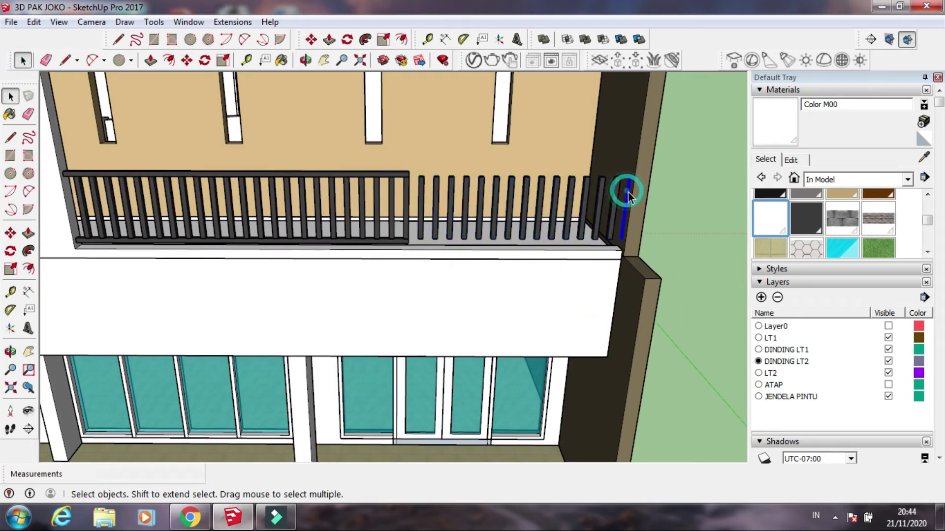
middle_click_drag(592, 214, 374, 246)
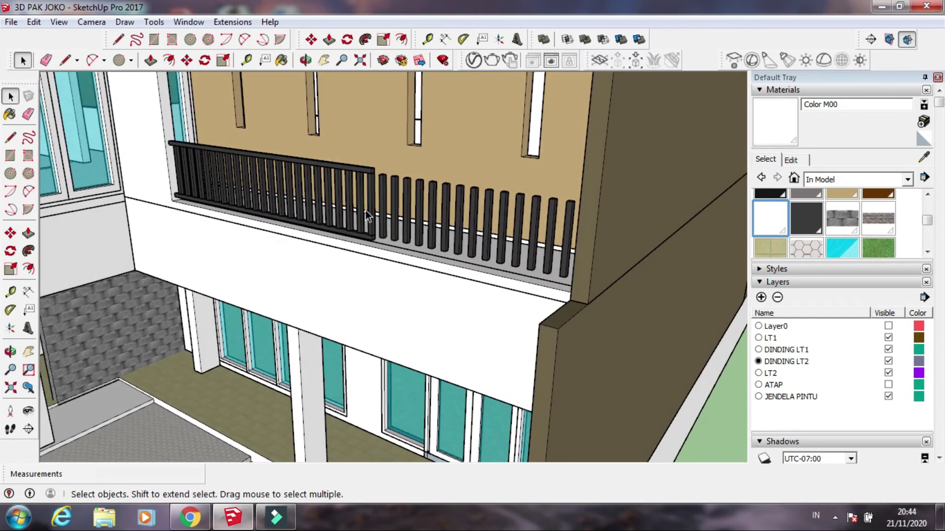
scroll(370, 249, "up", 5)
scroll(370, 249, "up", 2)
double_click(369, 261)
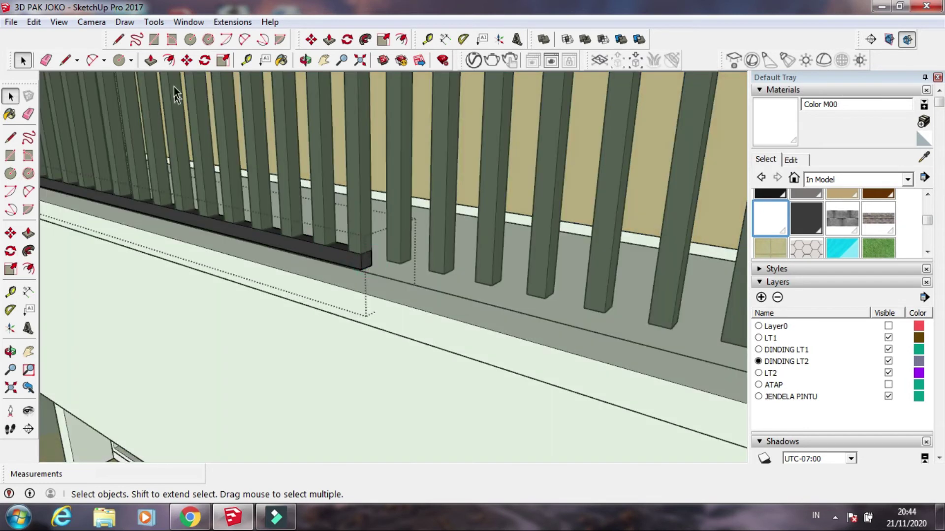
left_click(150, 60)
left_click(368, 267)
scroll(368, 267, "down", 3)
scroll(367, 265, "down", 3)
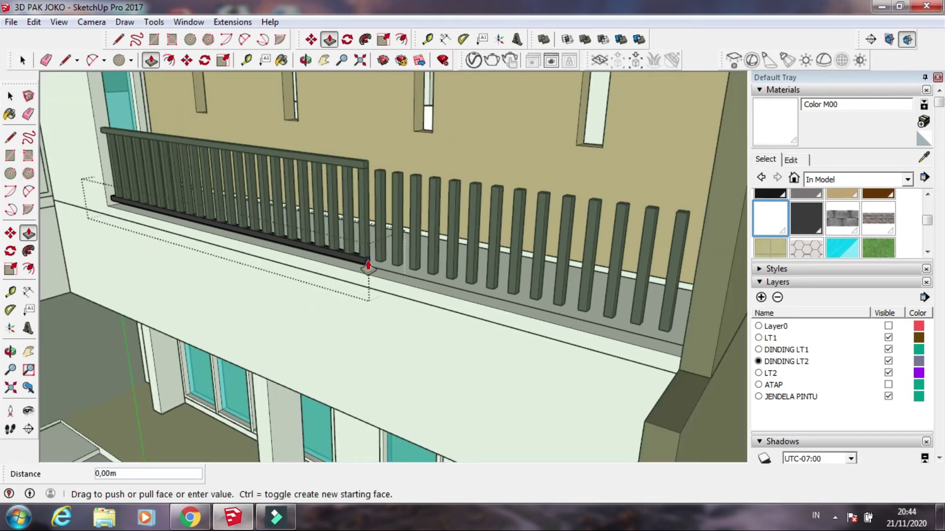
left_click(695, 284)
Pull the top rail's end face out 2,20 m to match the bottom rail.
left_click(22, 60)
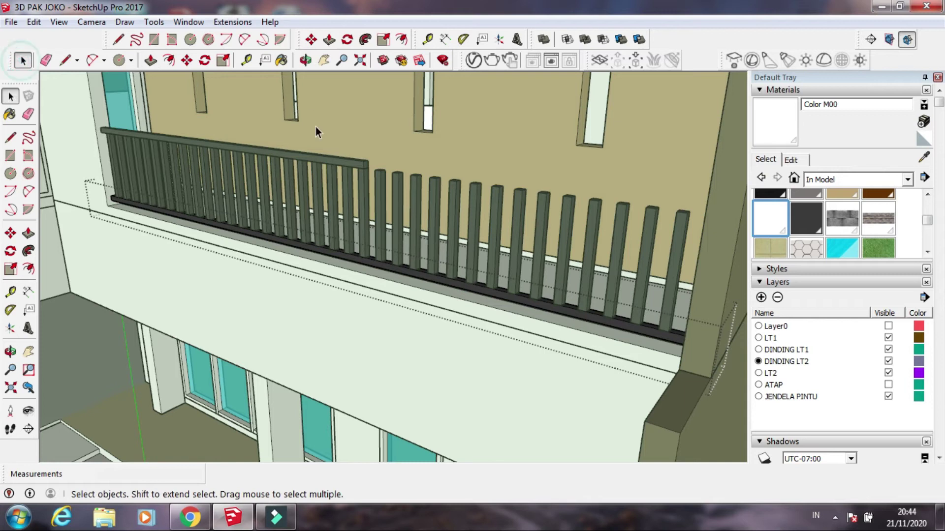
scroll(353, 174, "up", 3)
scroll(329, 162, "up", 2)
left_click(150, 60)
scroll(380, 154, "down", 2)
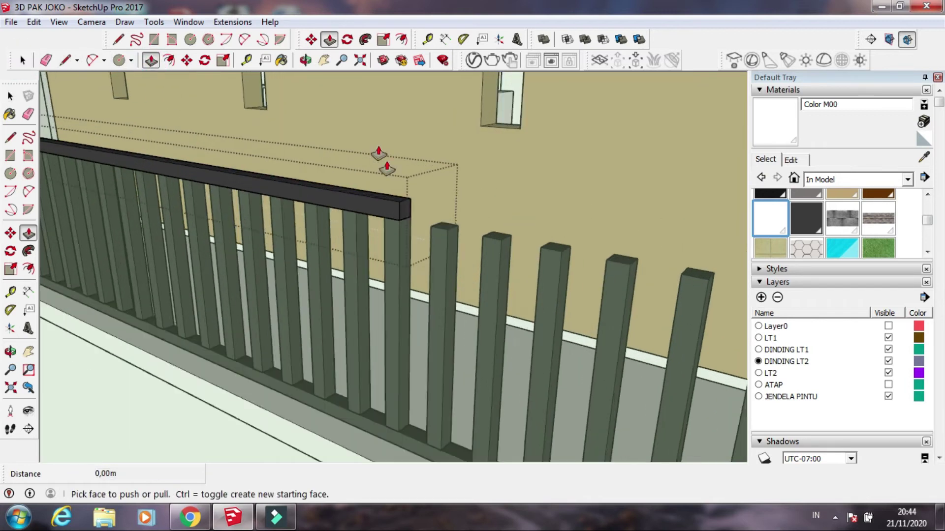
scroll(414, 226, "up", 2)
left_click(413, 225)
scroll(450, 206, "down", 2)
scroll(542, 222, "down", 2)
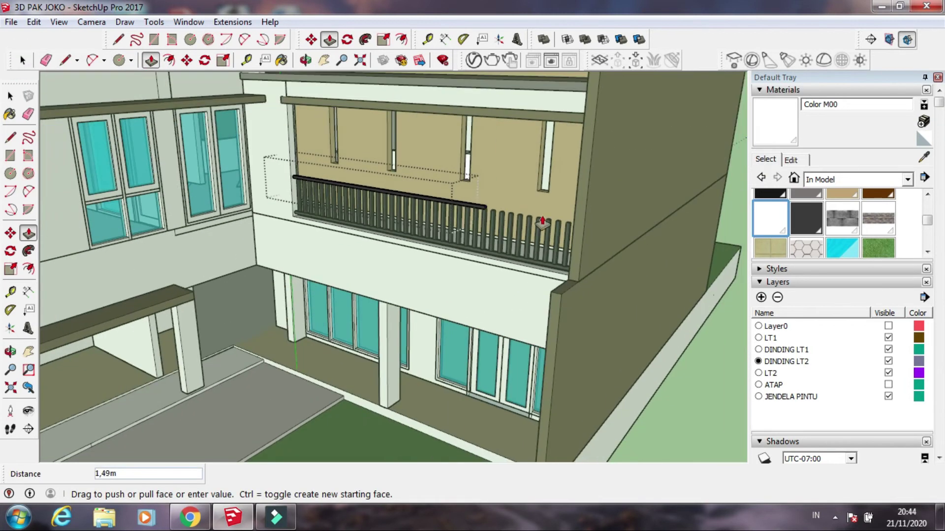
left_click(577, 192)
left_click(23, 60)
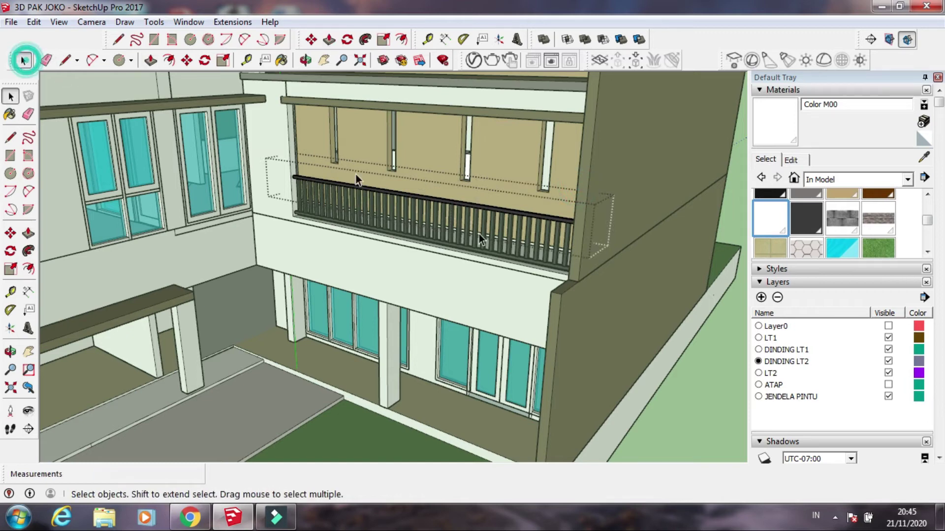
scroll(424, 273, "up", 3)
scroll(383, 346, "up", 3)
Place the pasted column and move it from its base up to the balcony beam edge.
mouse_move(382, 345)
middle_mouse_down()
mouse_move(412, 191)
mouse_move(393, 440)
middle_mouse_up()
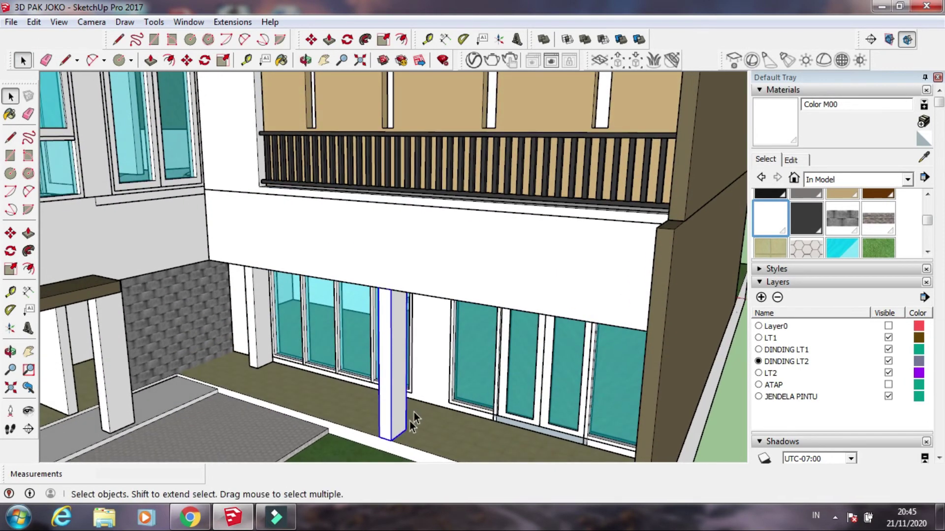
scroll(392, 441, "up", 2)
left_click(393, 436)
key("m")
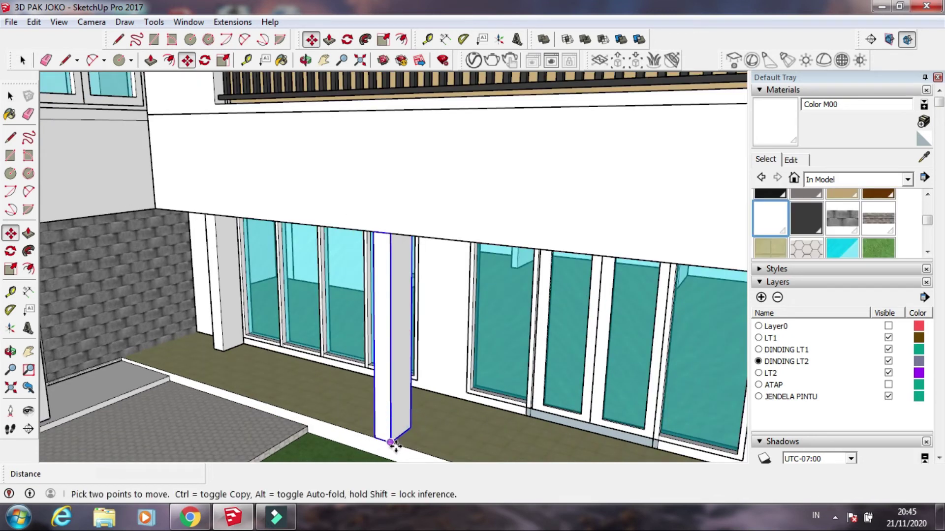
left_click(394, 440)
middle_click_drag(379, 169, 399, 111)
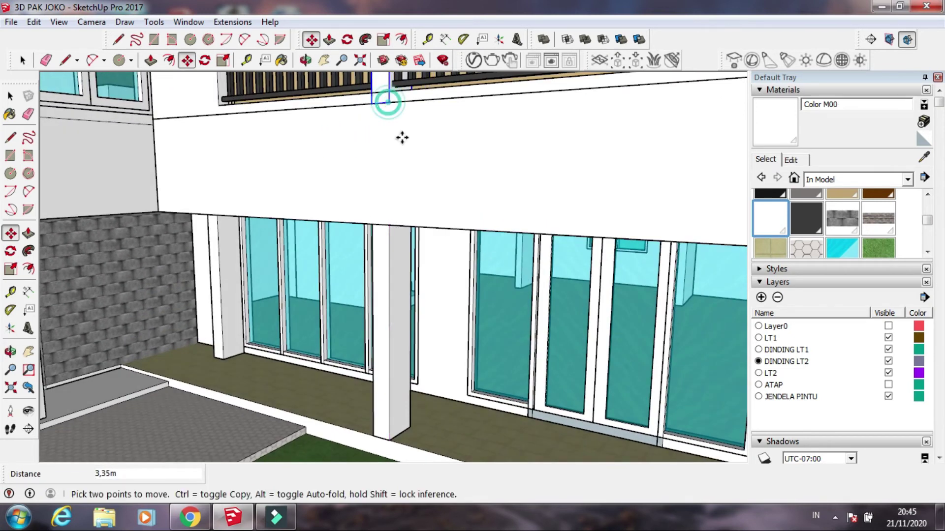
scroll(402, 138, "down", 3)
scroll(530, 223, "up", 2)
scroll(565, 237, "up", 2)
left_click(402, 193)
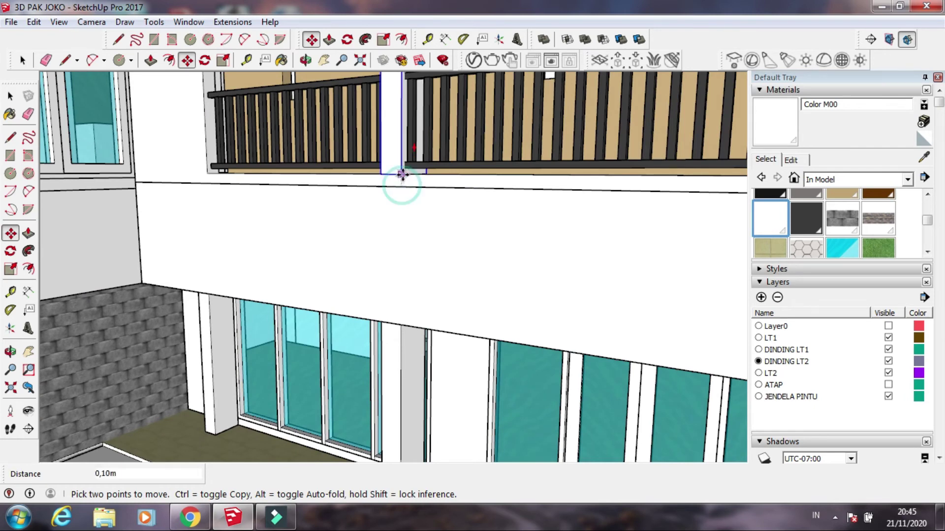
Orbit around the new balcony column to inspect it within the railing.
scroll(402, 194, "down", 3)
mouse_move(390, 226)
middle_mouse_down()
mouse_move(400, 110)
mouse_move(397, 238)
mouse_move(506, 215)
middle_mouse_up()
scroll(390, 127, "up", 3)
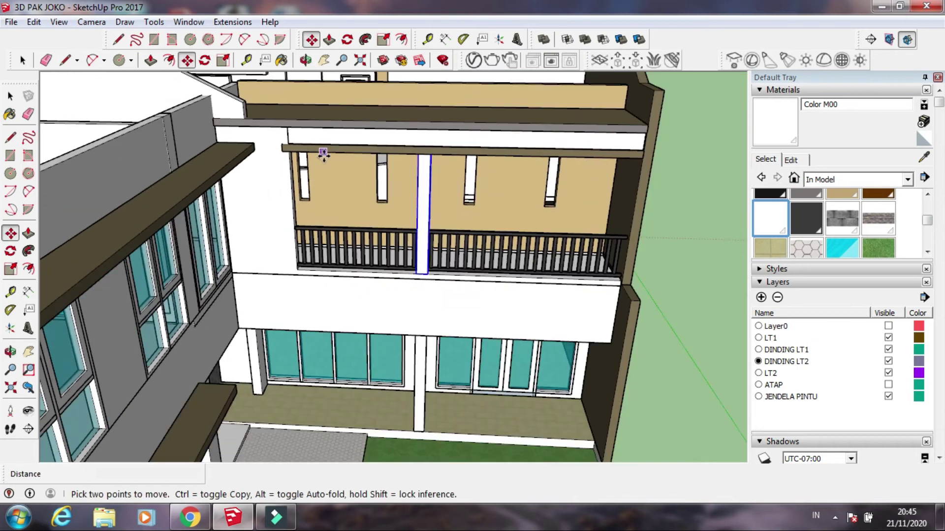
scroll(309, 226, "down", 3)
scroll(344, 205, "up", 2)
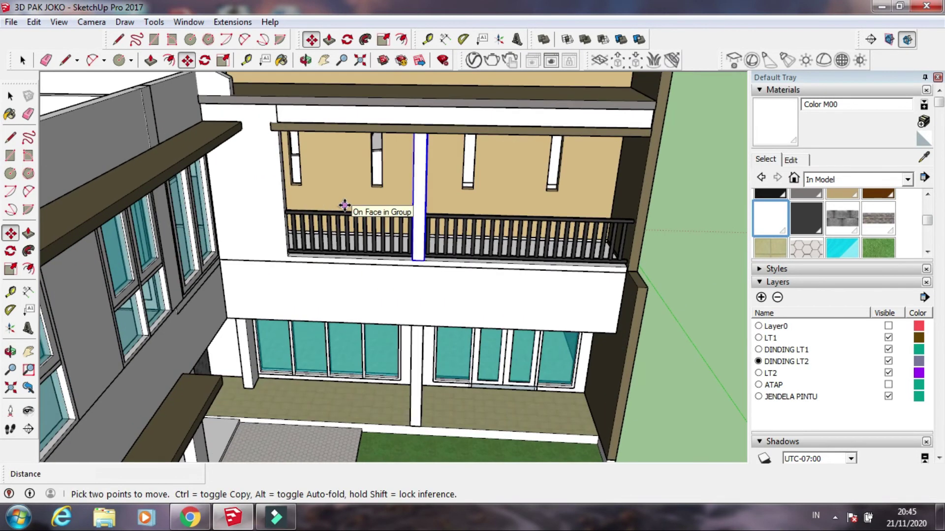
scroll(344, 205, "down", 2)
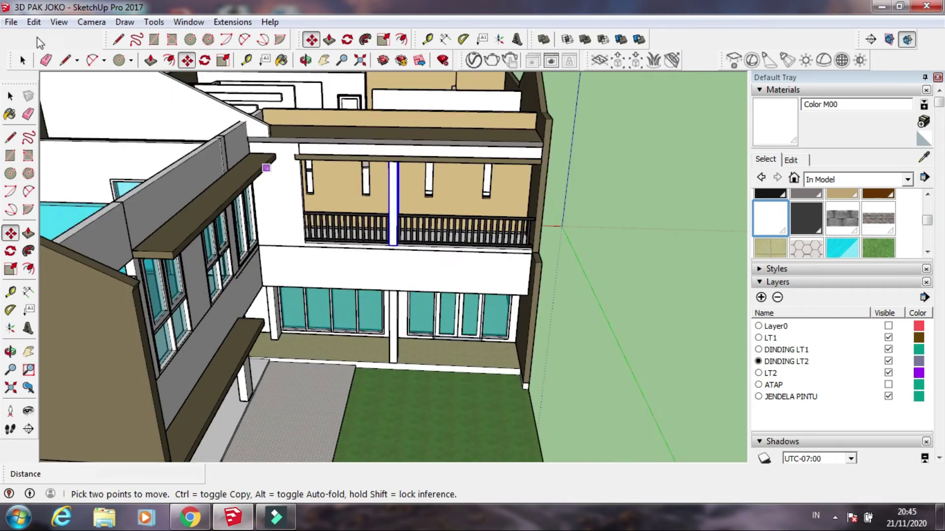
left_click(22, 60)
scroll(414, 229, "up", 5)
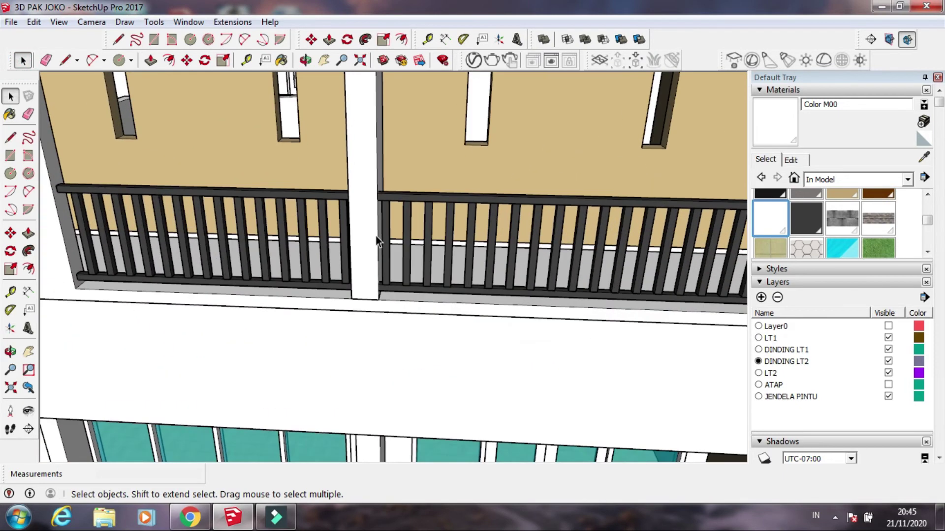
middle_click_drag(414, 229, 292, 139)
scroll(291, 139, "down", 5)
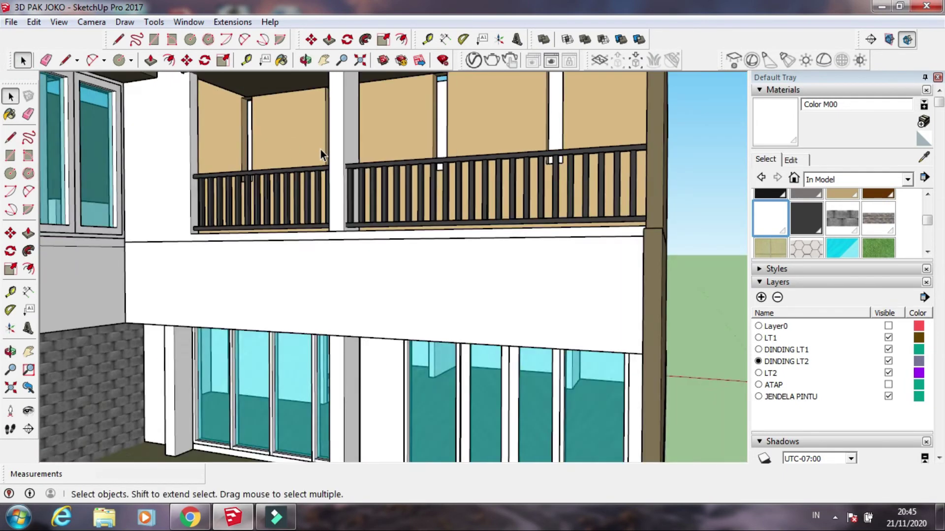
mouse_move(345, 272)
middle_mouse_down()
mouse_move(288, 218)
mouse_move(275, 317)
middle_mouse_up()
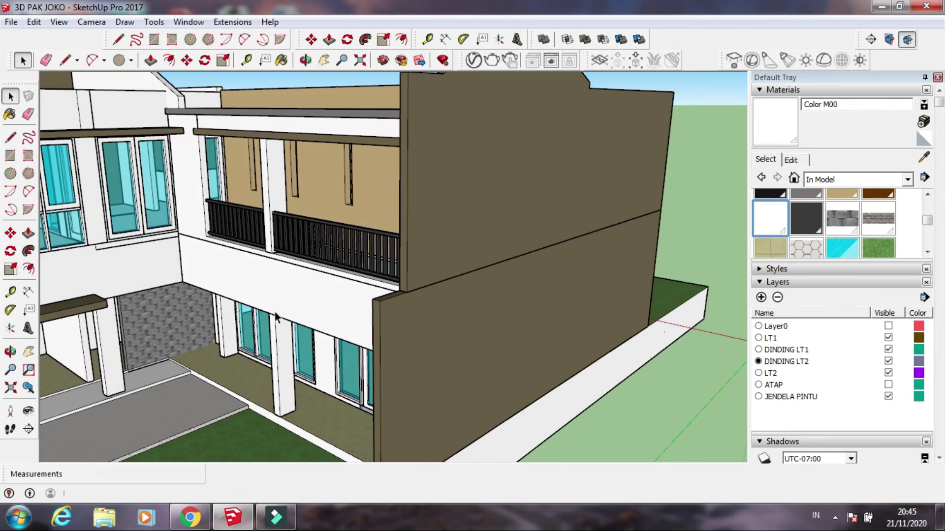
middle_click_drag(275, 317, 211, 266)
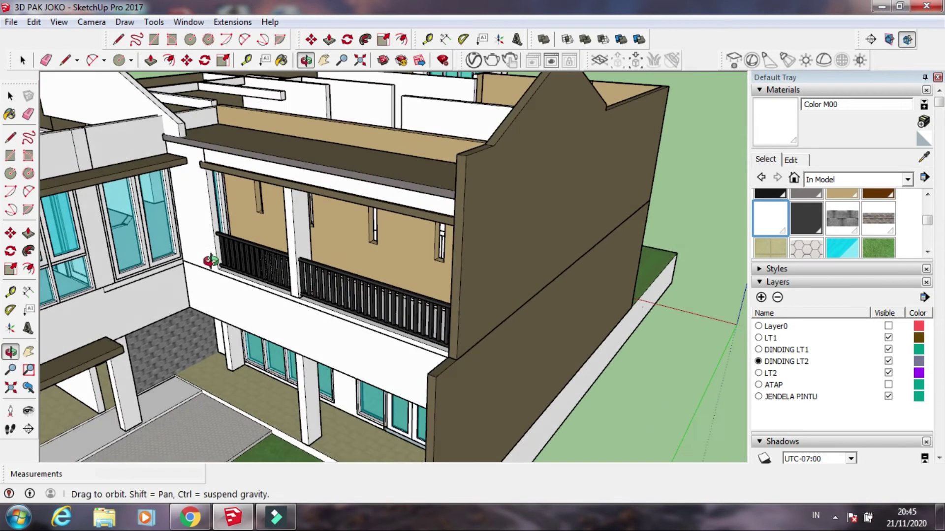
scroll(594, 194, "down", 3)
scroll(593, 194, "down", 3)
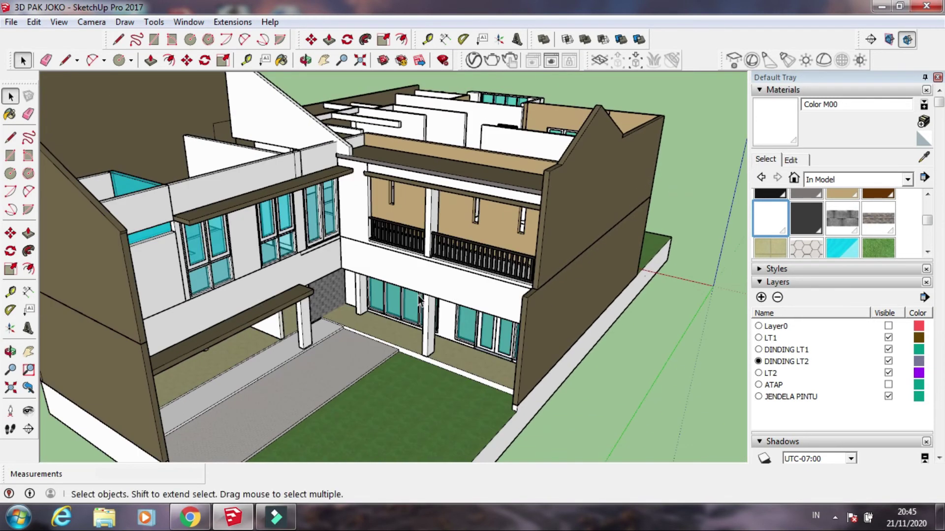
scroll(349, 321, "up", 6)
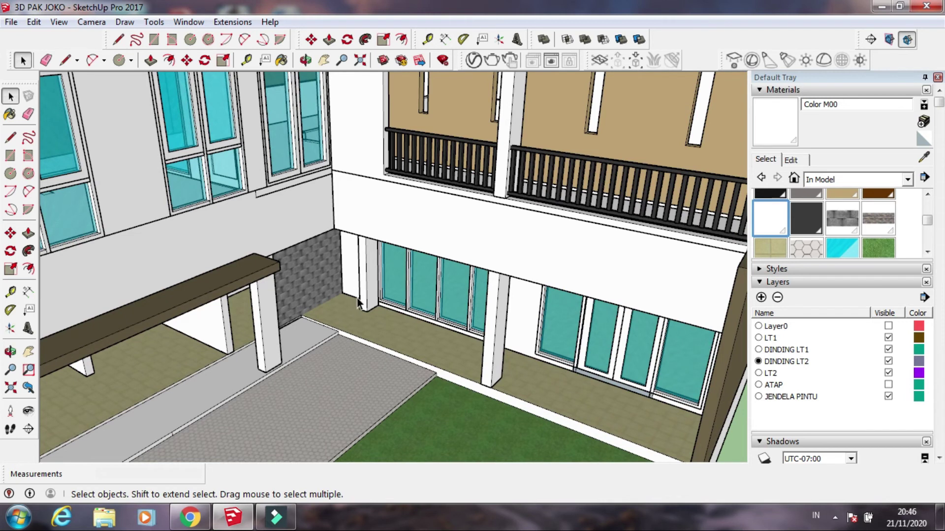
scroll(592, 198, "down", 2)
scroll(592, 198, "down", 2)
middle_click_drag(381, 319, 415, 335)
scroll(353, 352, "down", 3)
scroll(517, 190, "up", 3)
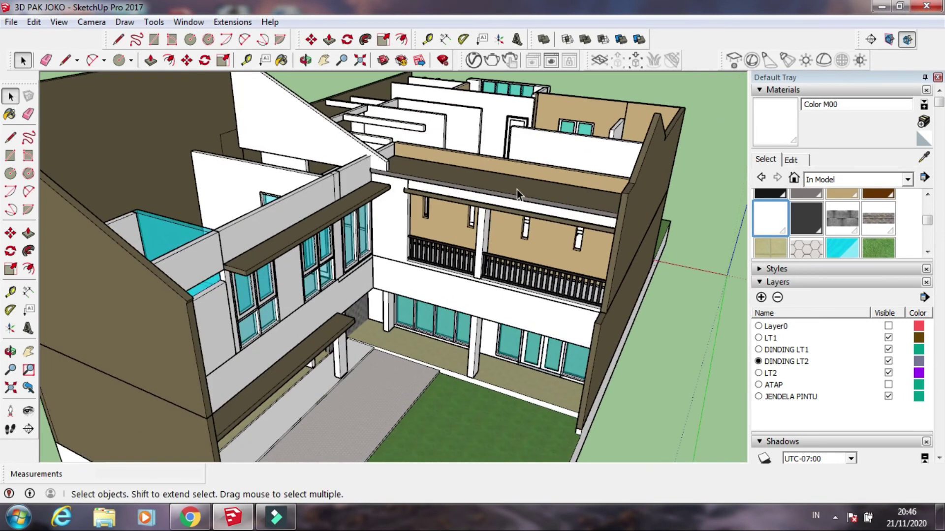
scroll(516, 189, "down", 3)
mouse_move(517, 189)
middle_mouse_down()
mouse_move(206, 295)
mouse_move(312, 193)
middle_mouse_up()
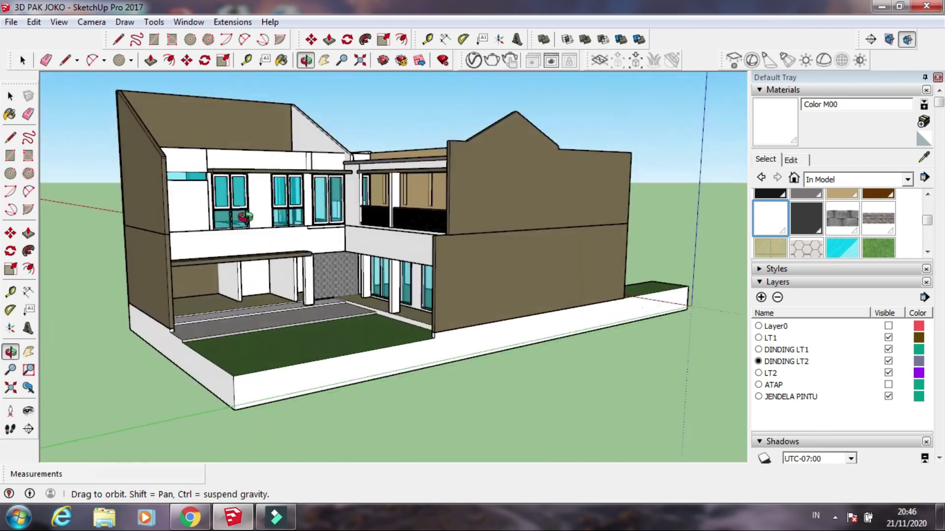
scroll(312, 193, "up", 3)
scroll(393, 203, "up", 2)
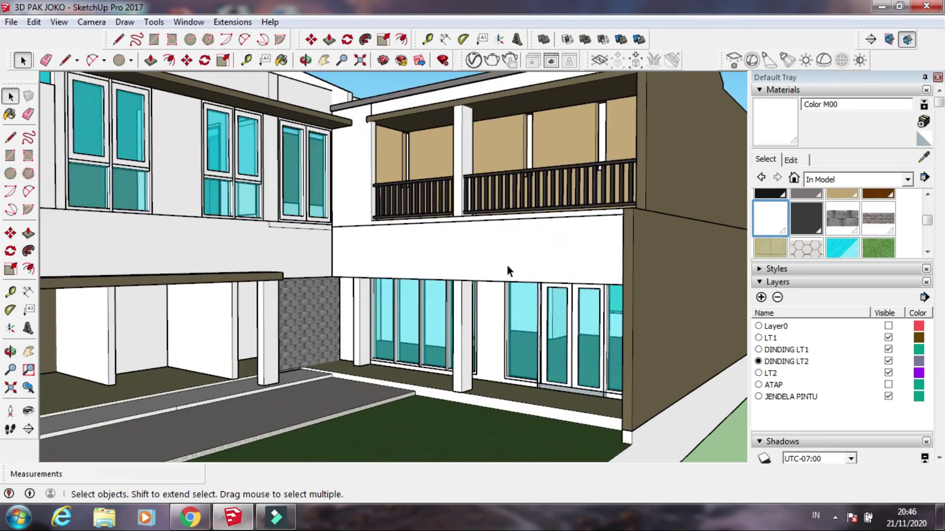
Turn on the ATAP roof layer and orbit to a lower, wider view of the house.
left_click(888, 385)
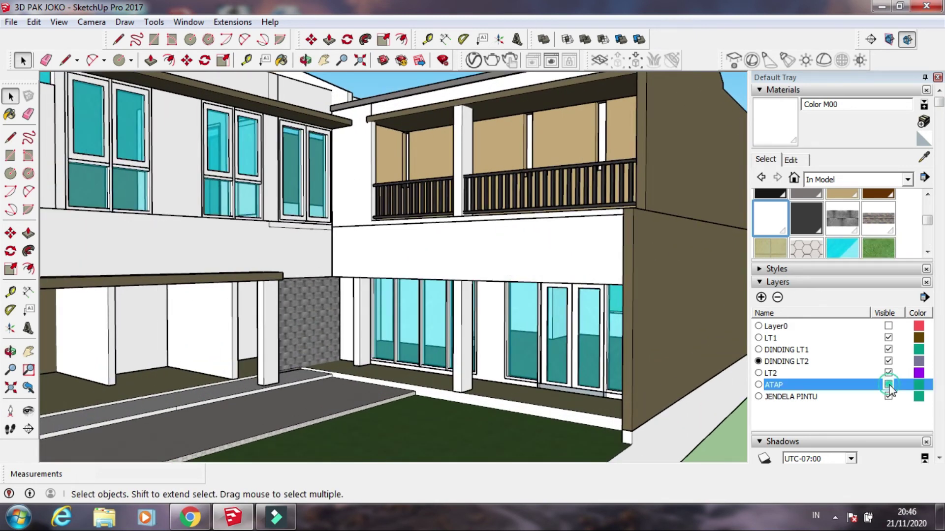
middle_click_drag(350, 279, 392, 315)
scroll(320, 256, "up", 1)
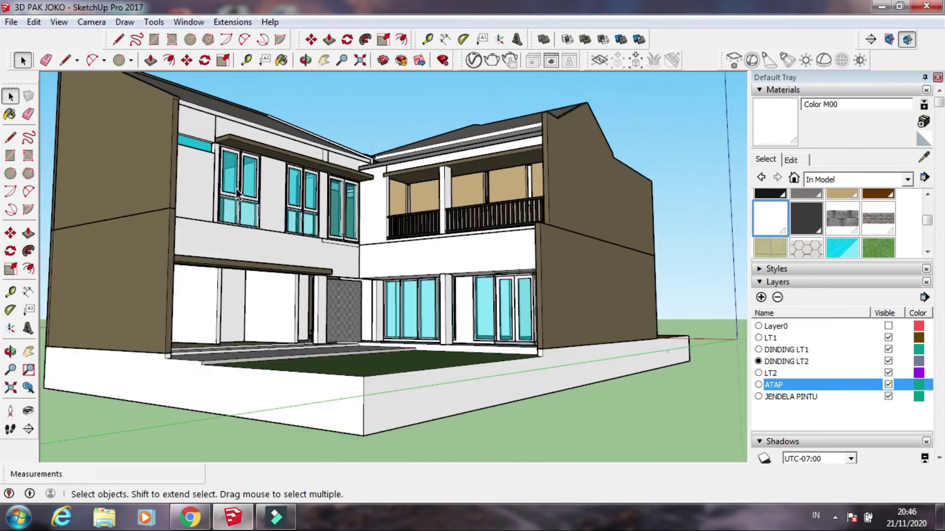
scroll(251, 199, "up", 2)
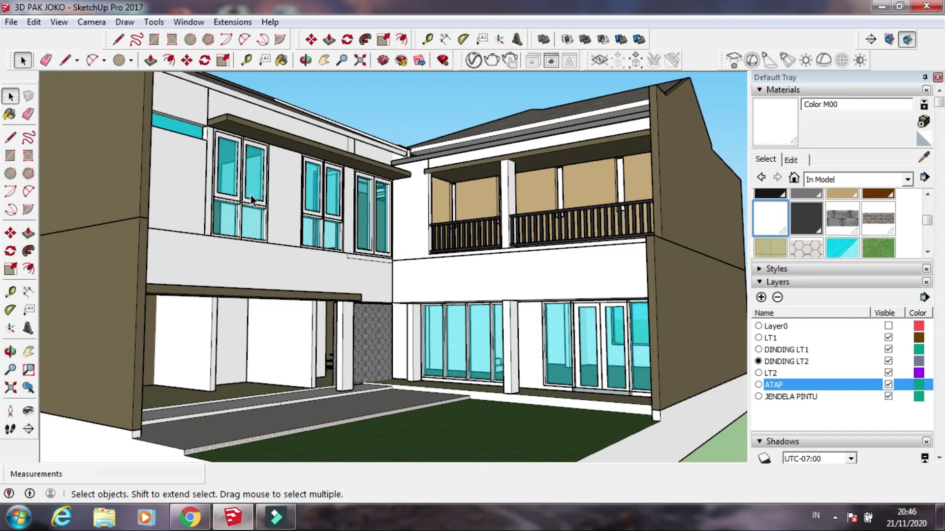
Render the courtyard view with V-Ray and save the image as 'rumah belakang'.
left_click(494, 60)
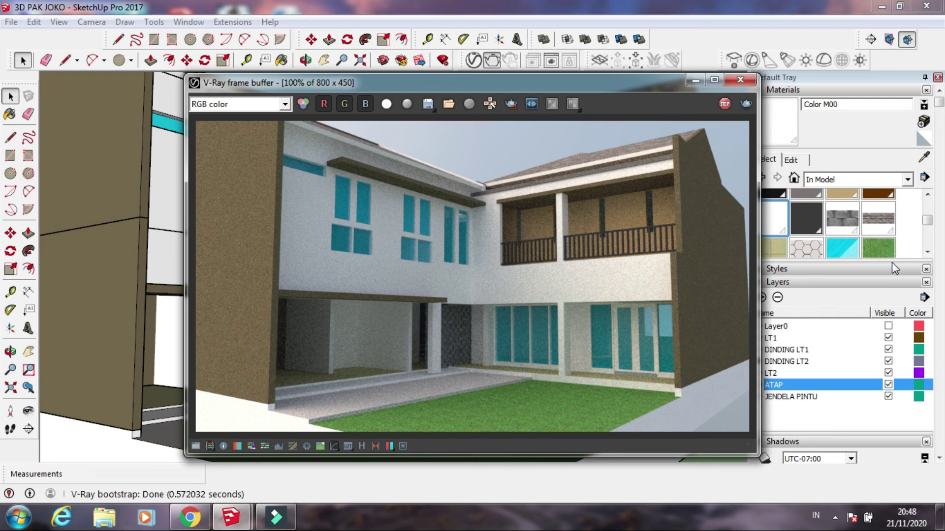
left_click(428, 103)
type("rumah belakang")
left_click(552, 403)
Close the V-Ray image and progress windows, then use the taskbar and tray menu.
left_click(741, 80)
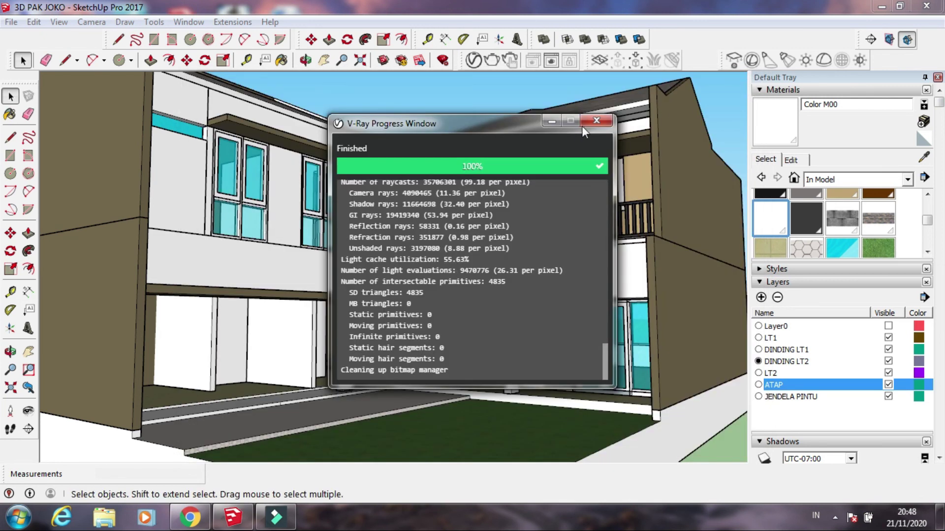
left_click(594, 119)
left_click(286, 524)
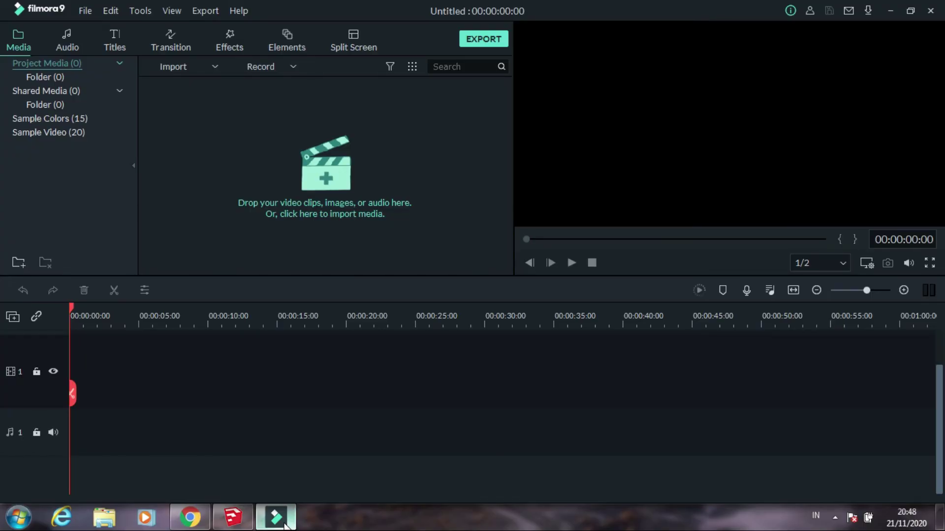
left_click(286, 524)
left_click(835, 517)
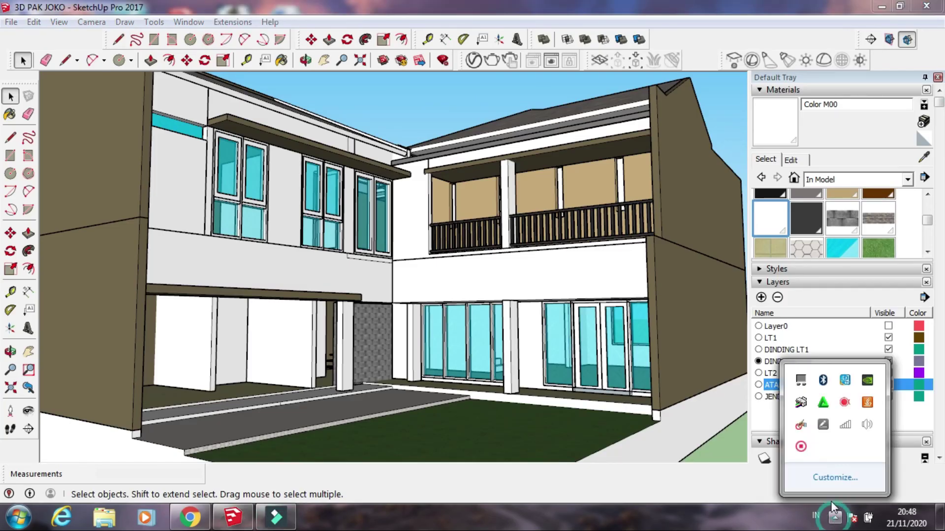
right_click(804, 447)
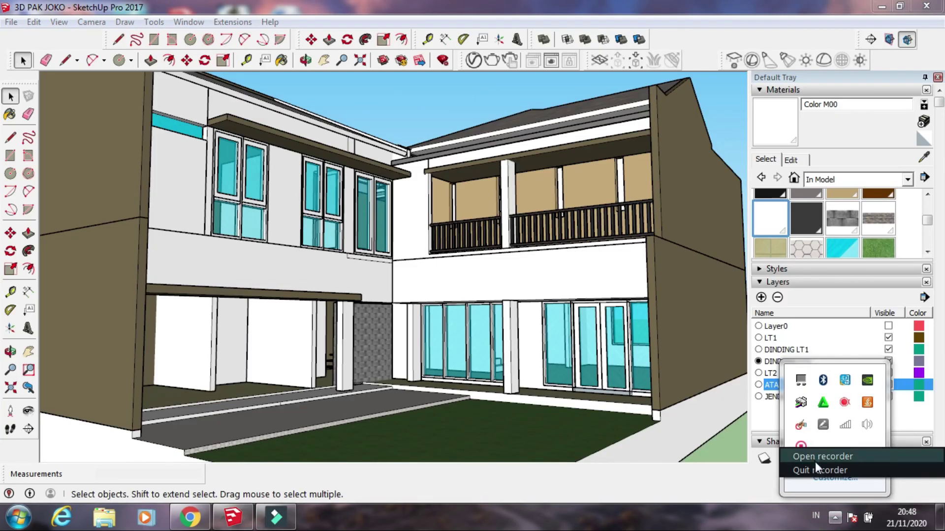
left_click(822, 456)
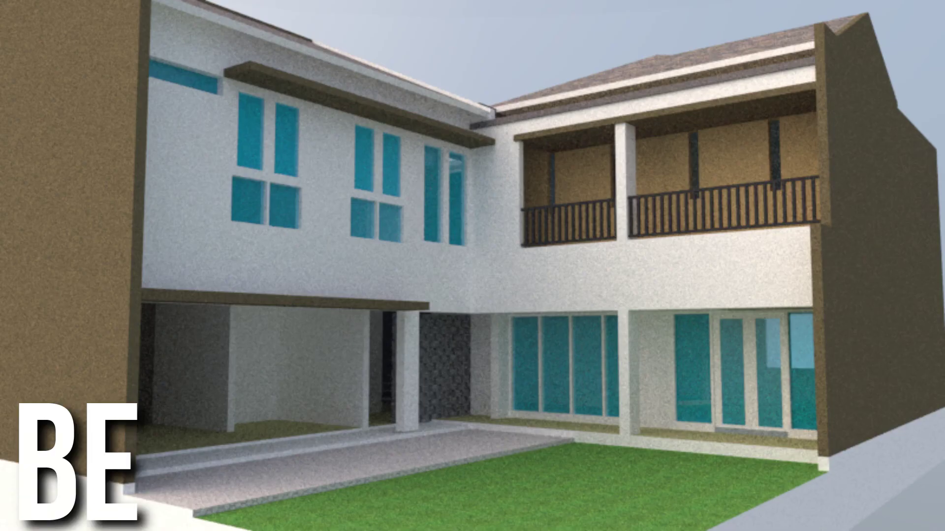